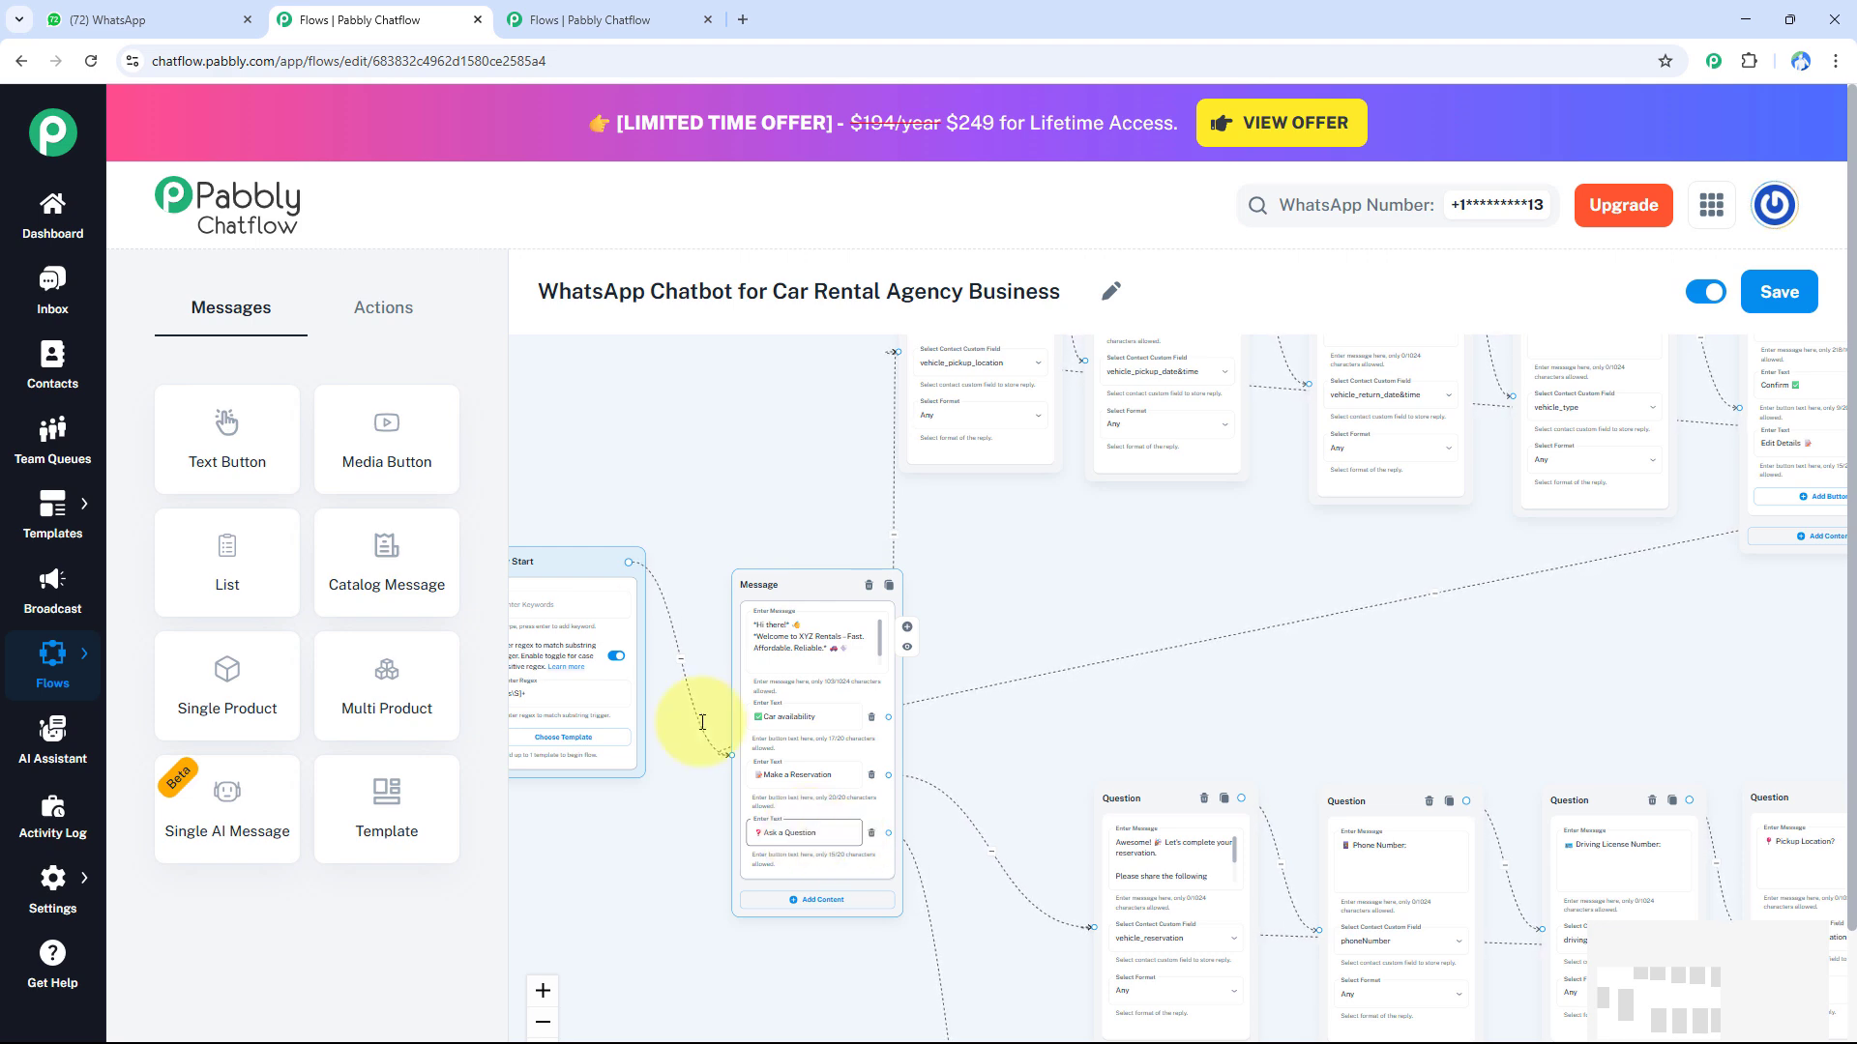
Switch to WhatsApp, send "hi" in the Test Number chat and choose the Car availability reply.
click(190, 31)
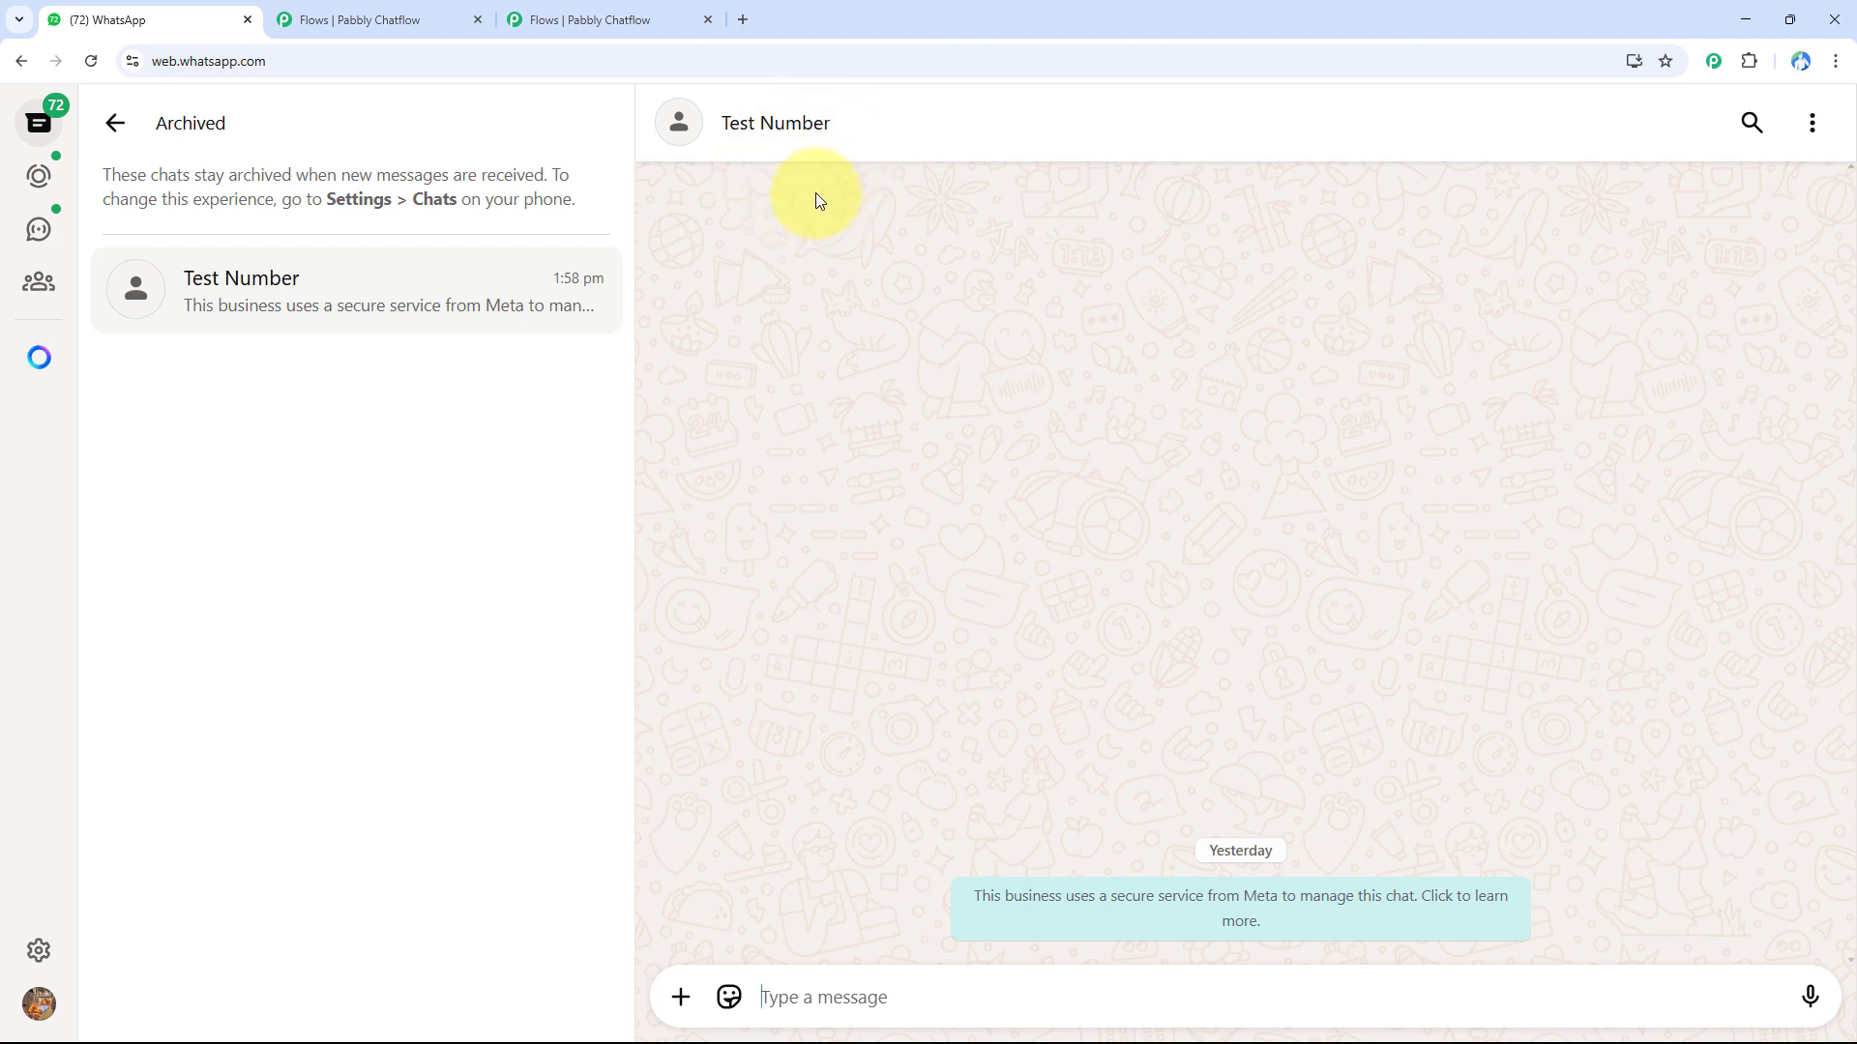
text(hi)
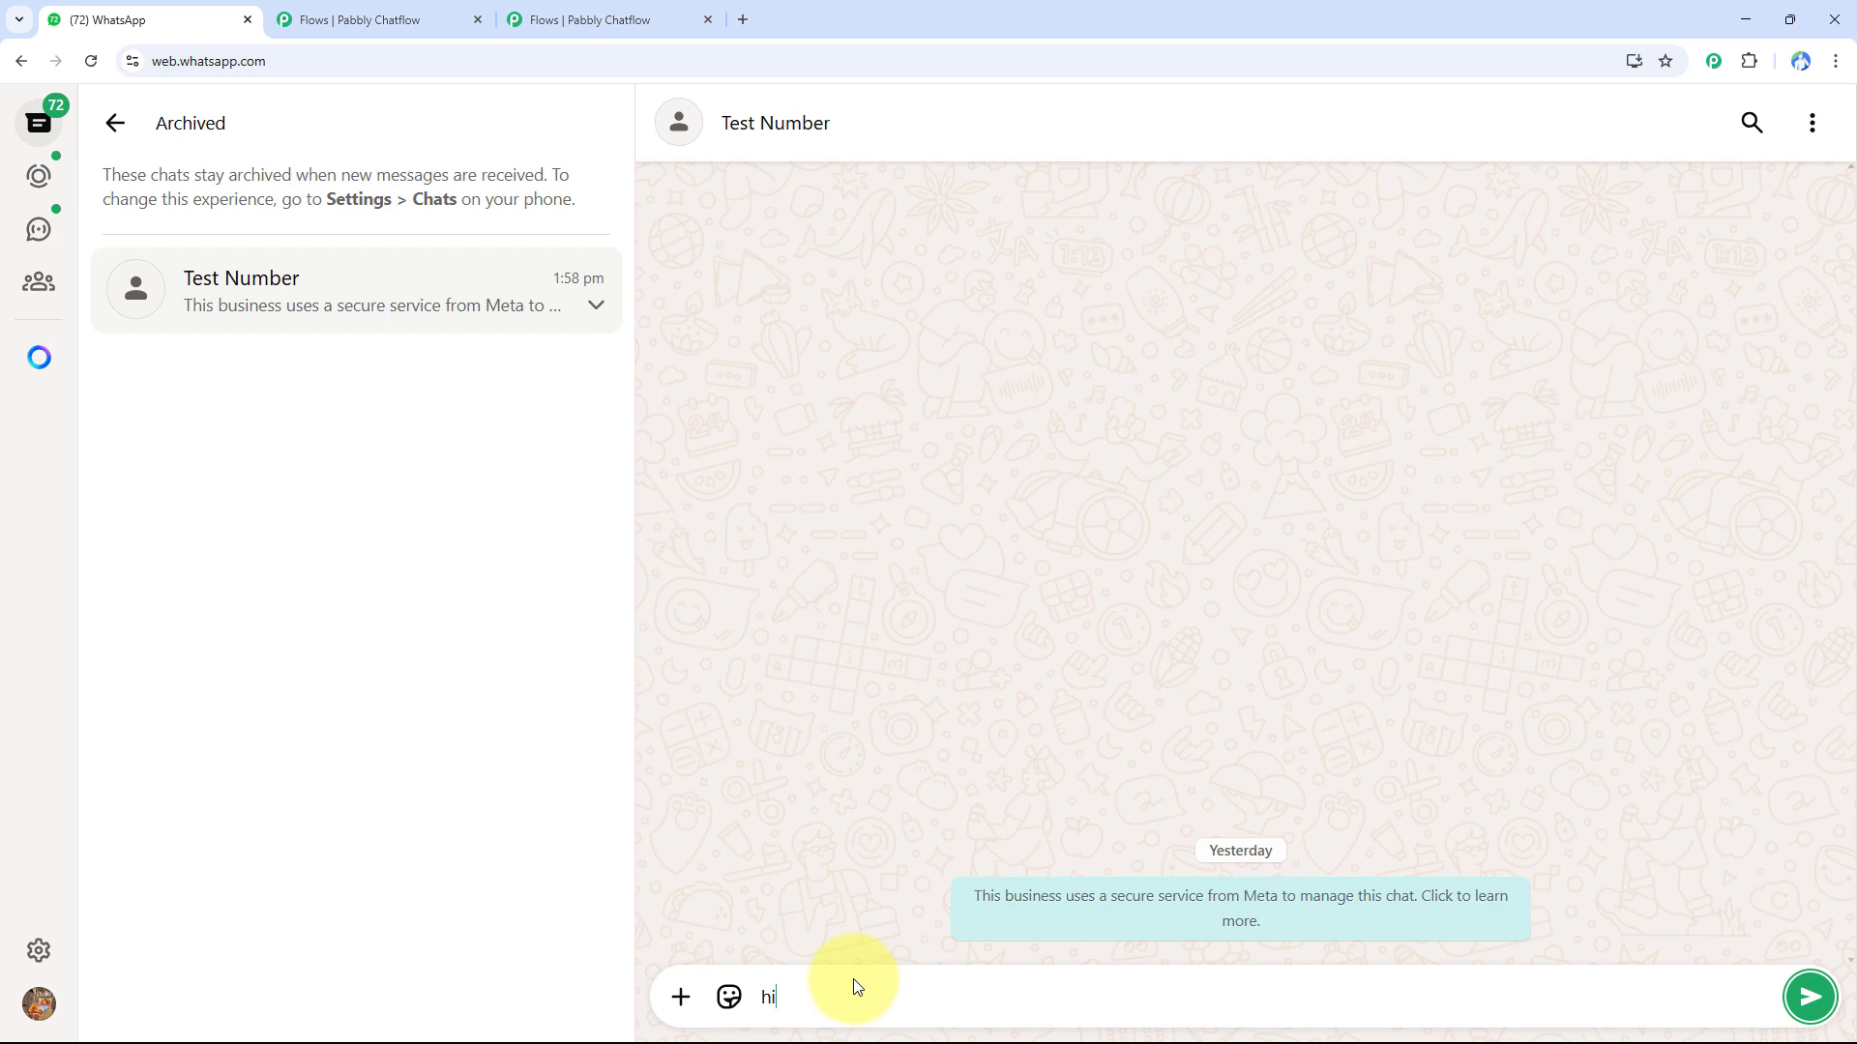
click(1809, 997)
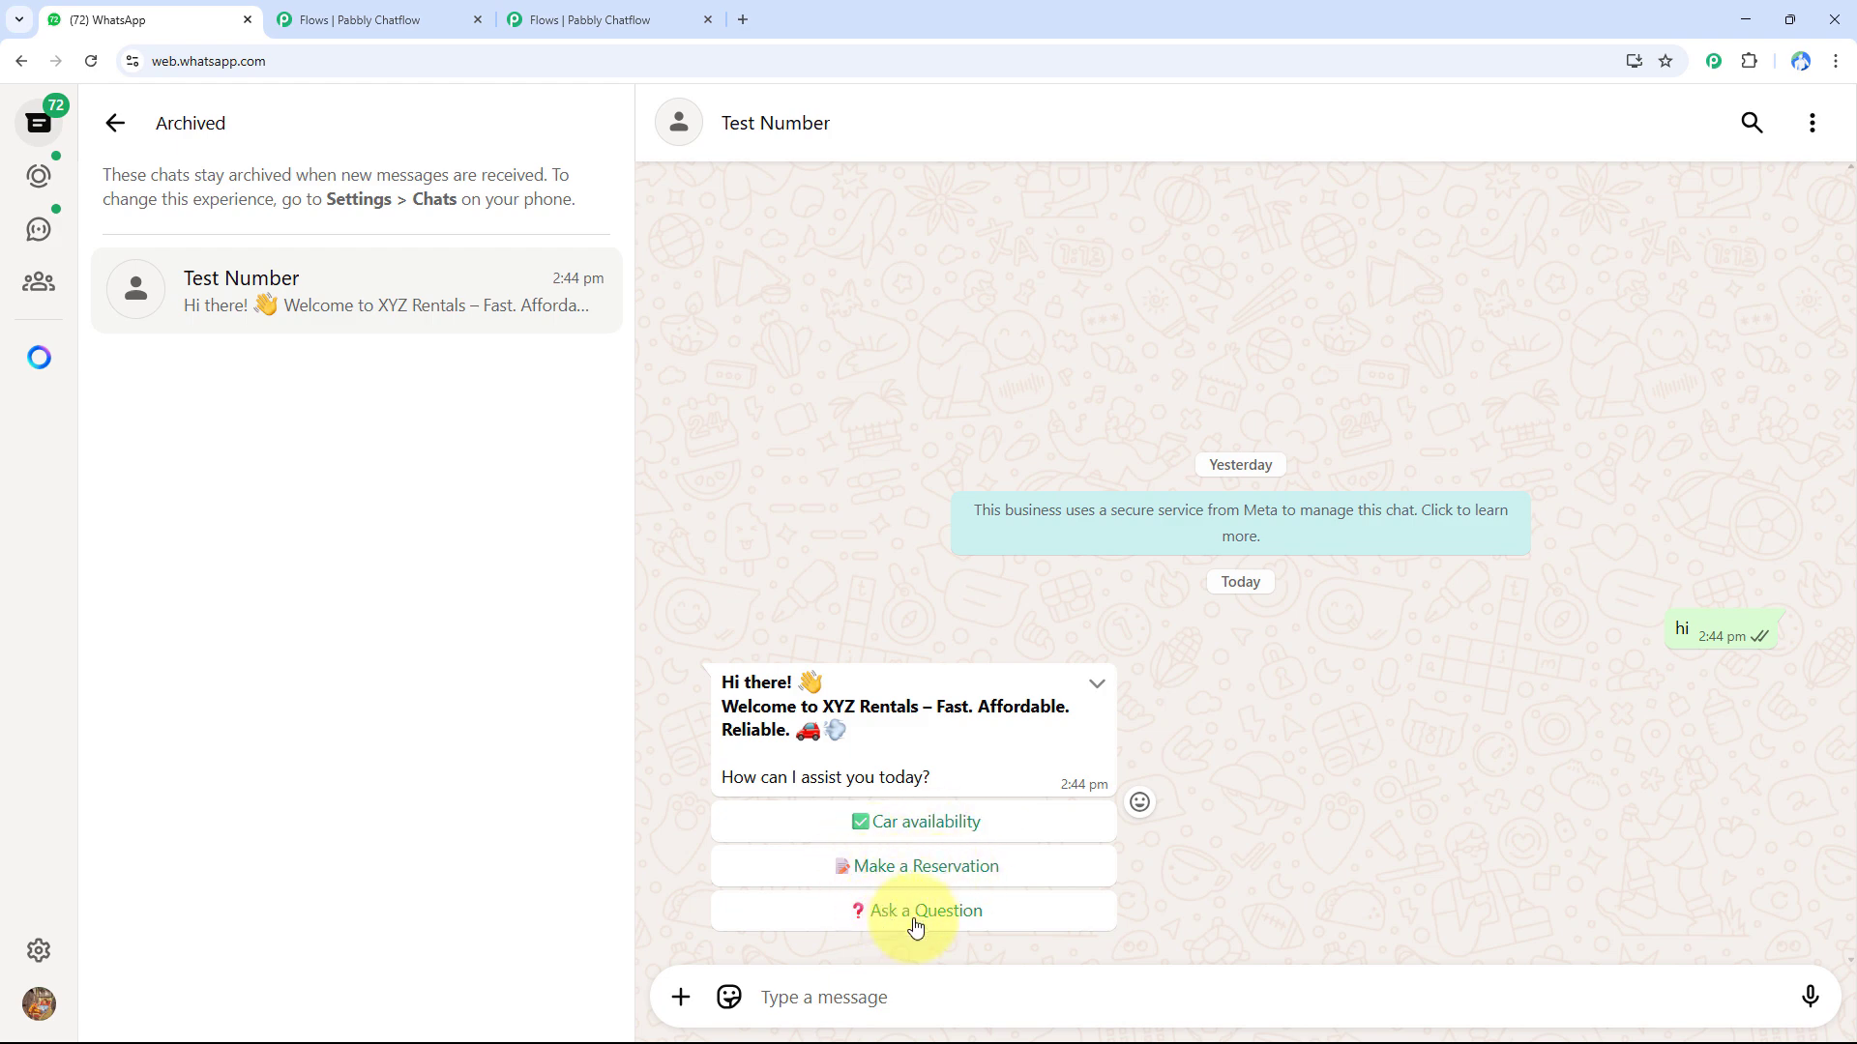
click(906, 827)
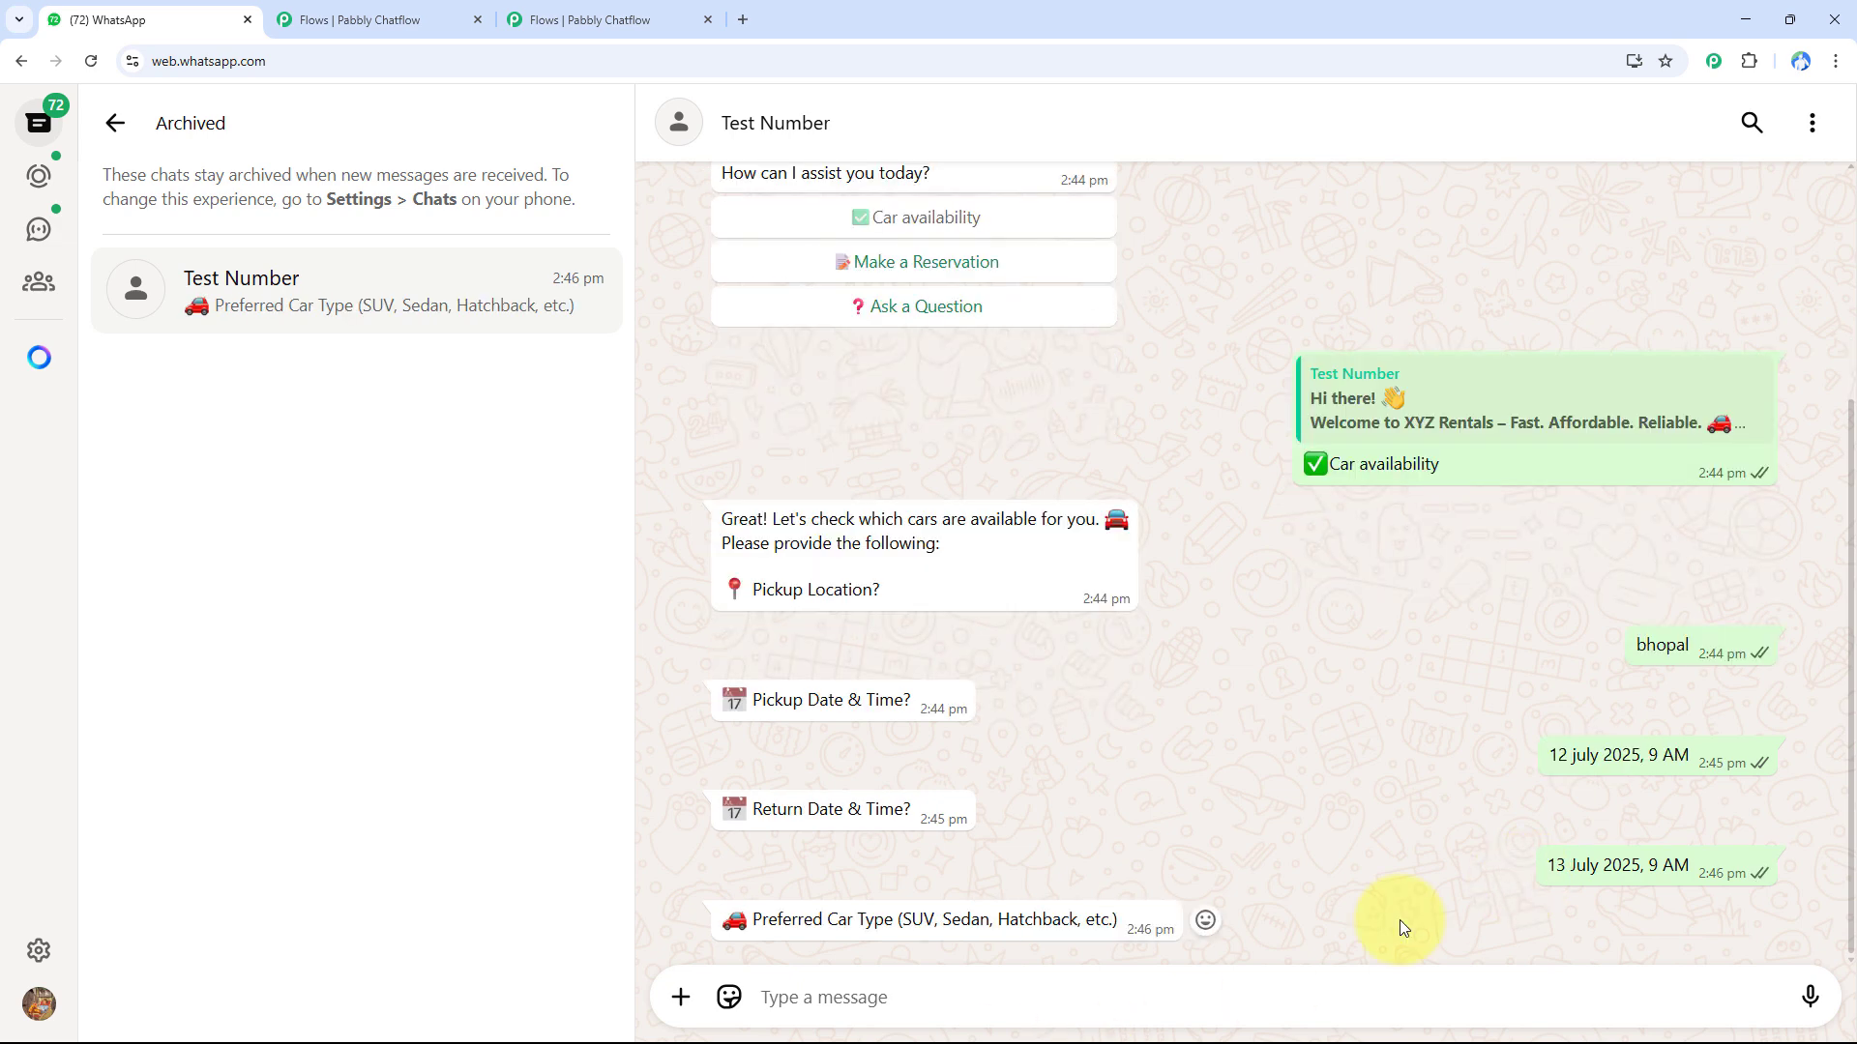
Answer the preferred car type question with "SUV" and confirm the rental details summary.
text(SUV)
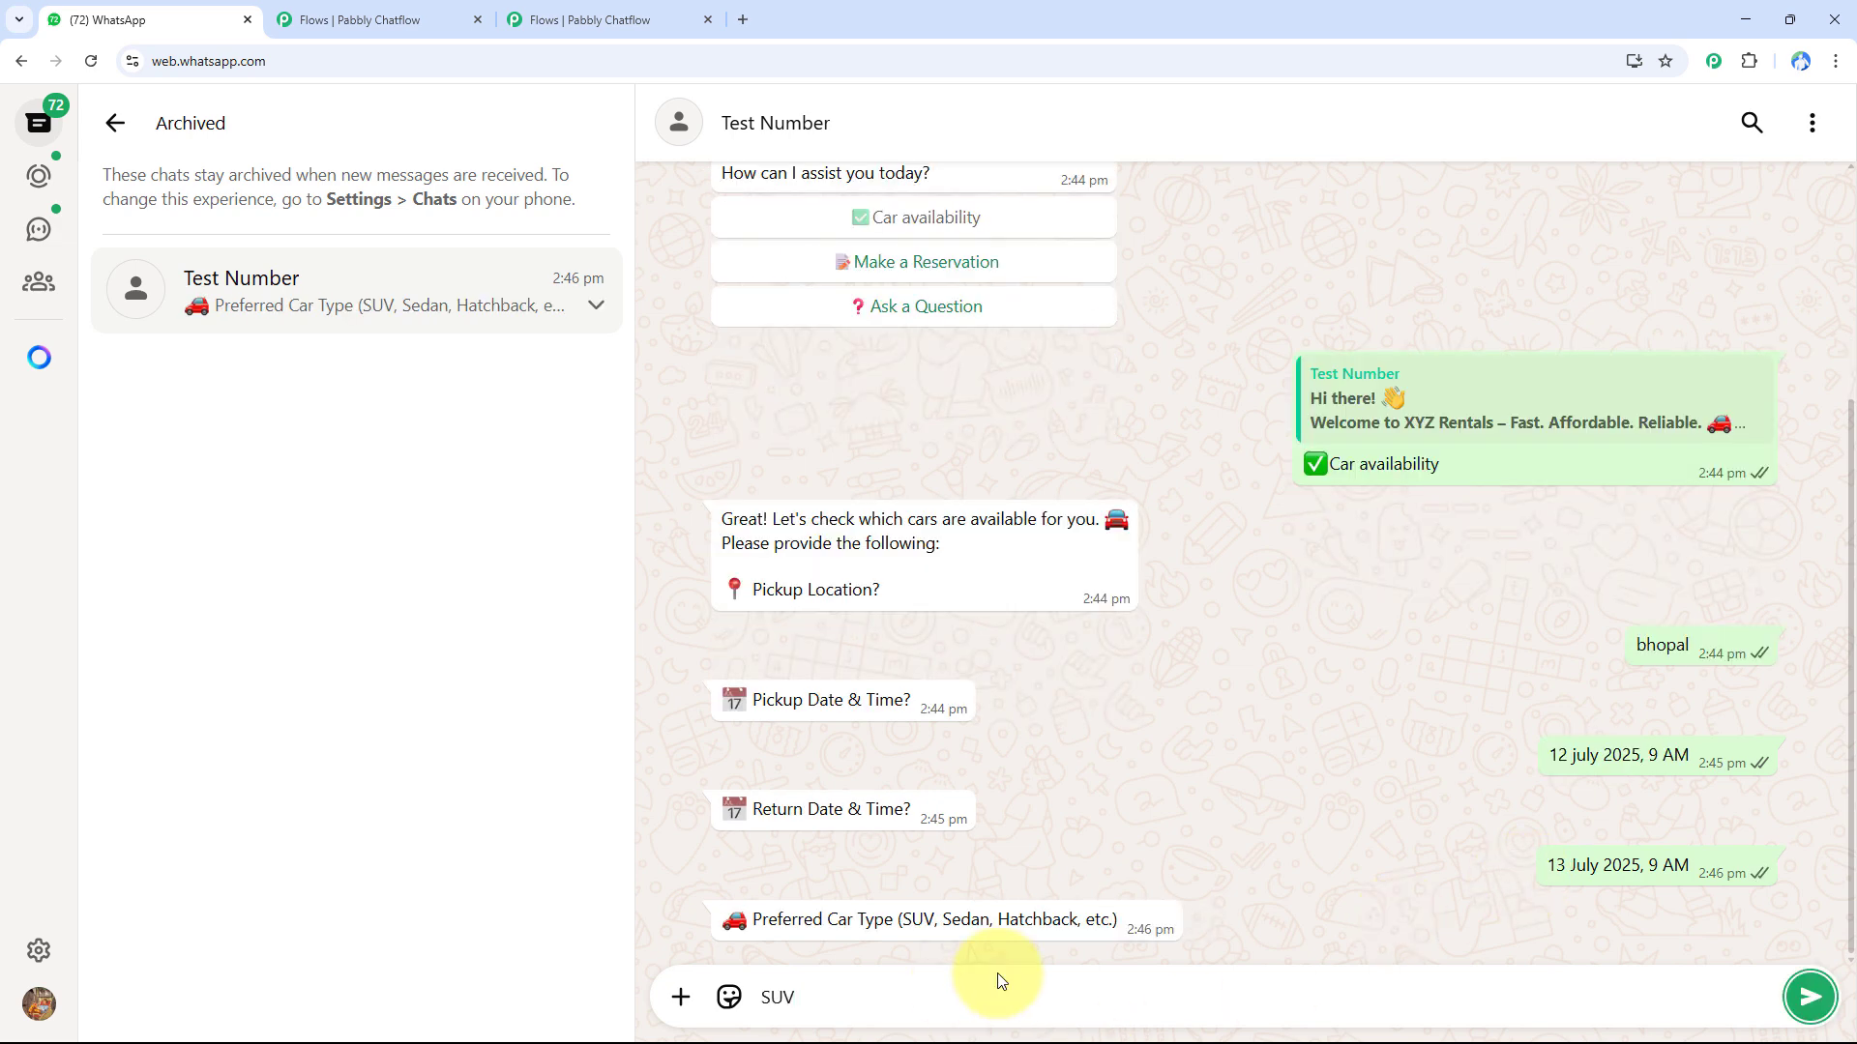
key(Return)
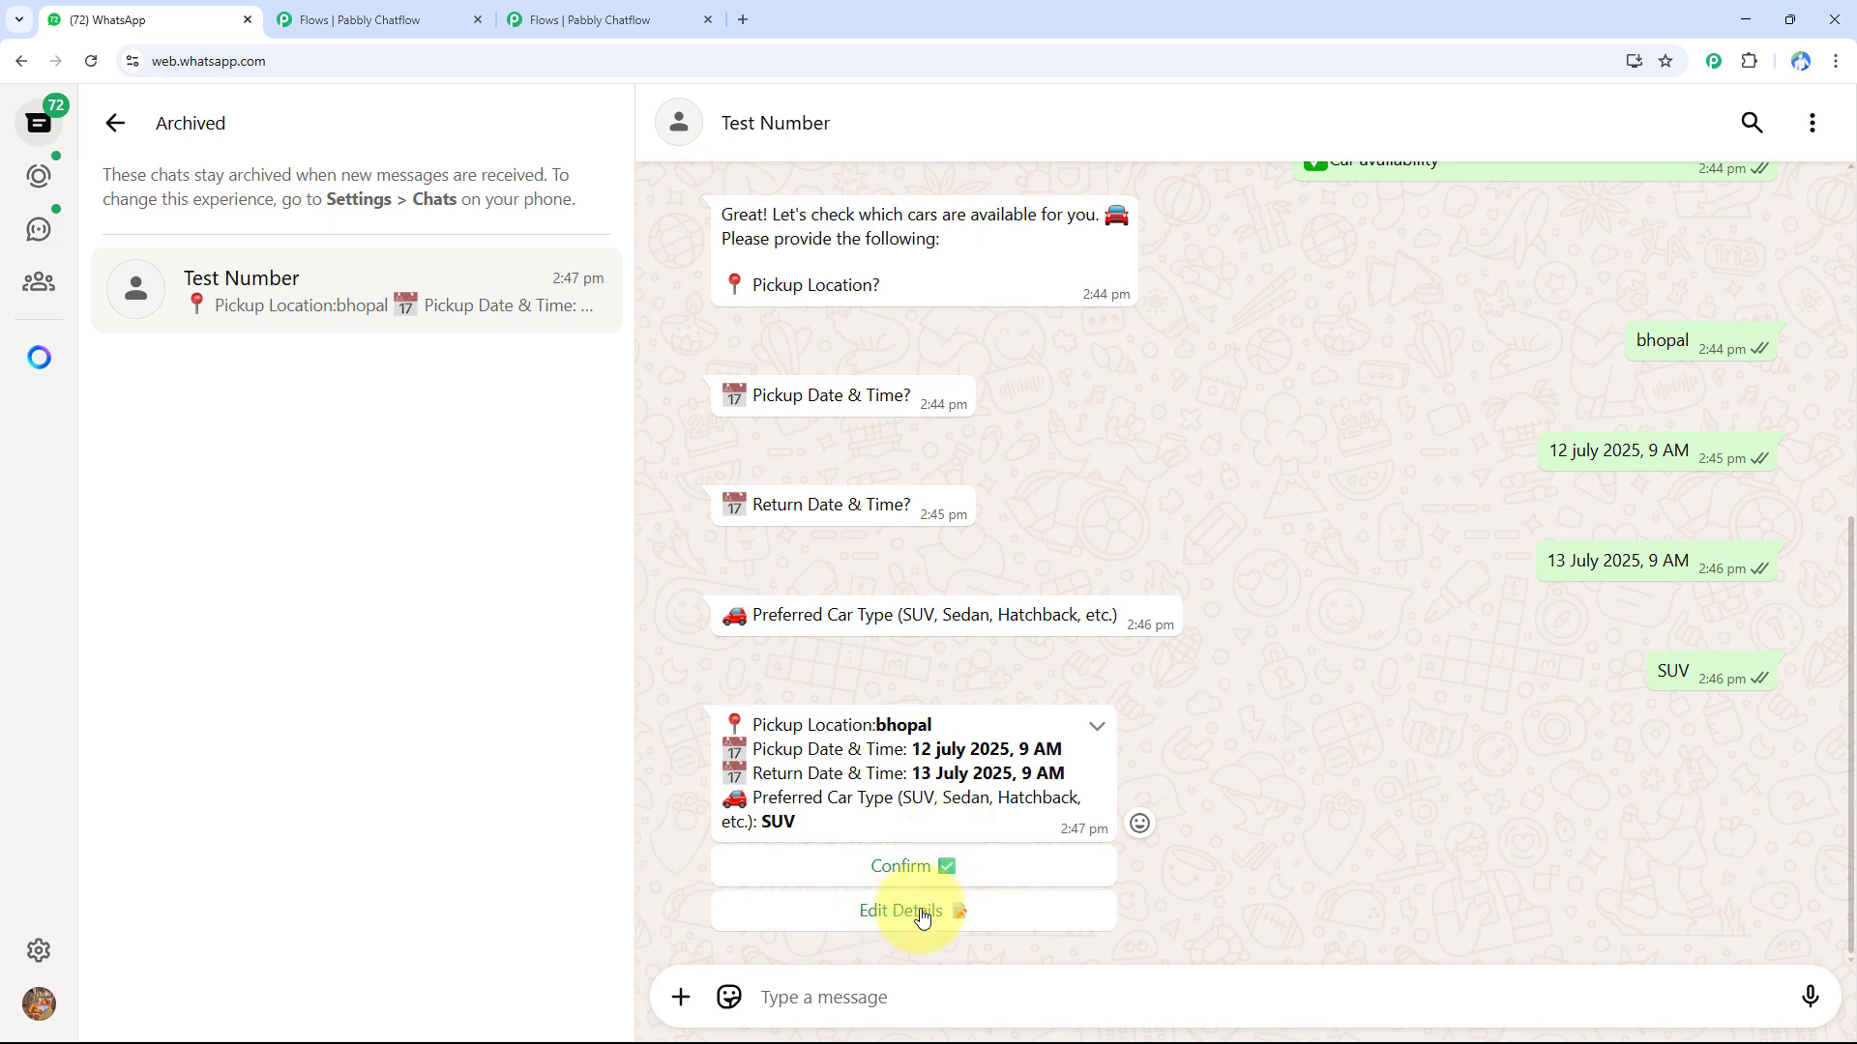
click(914, 867)
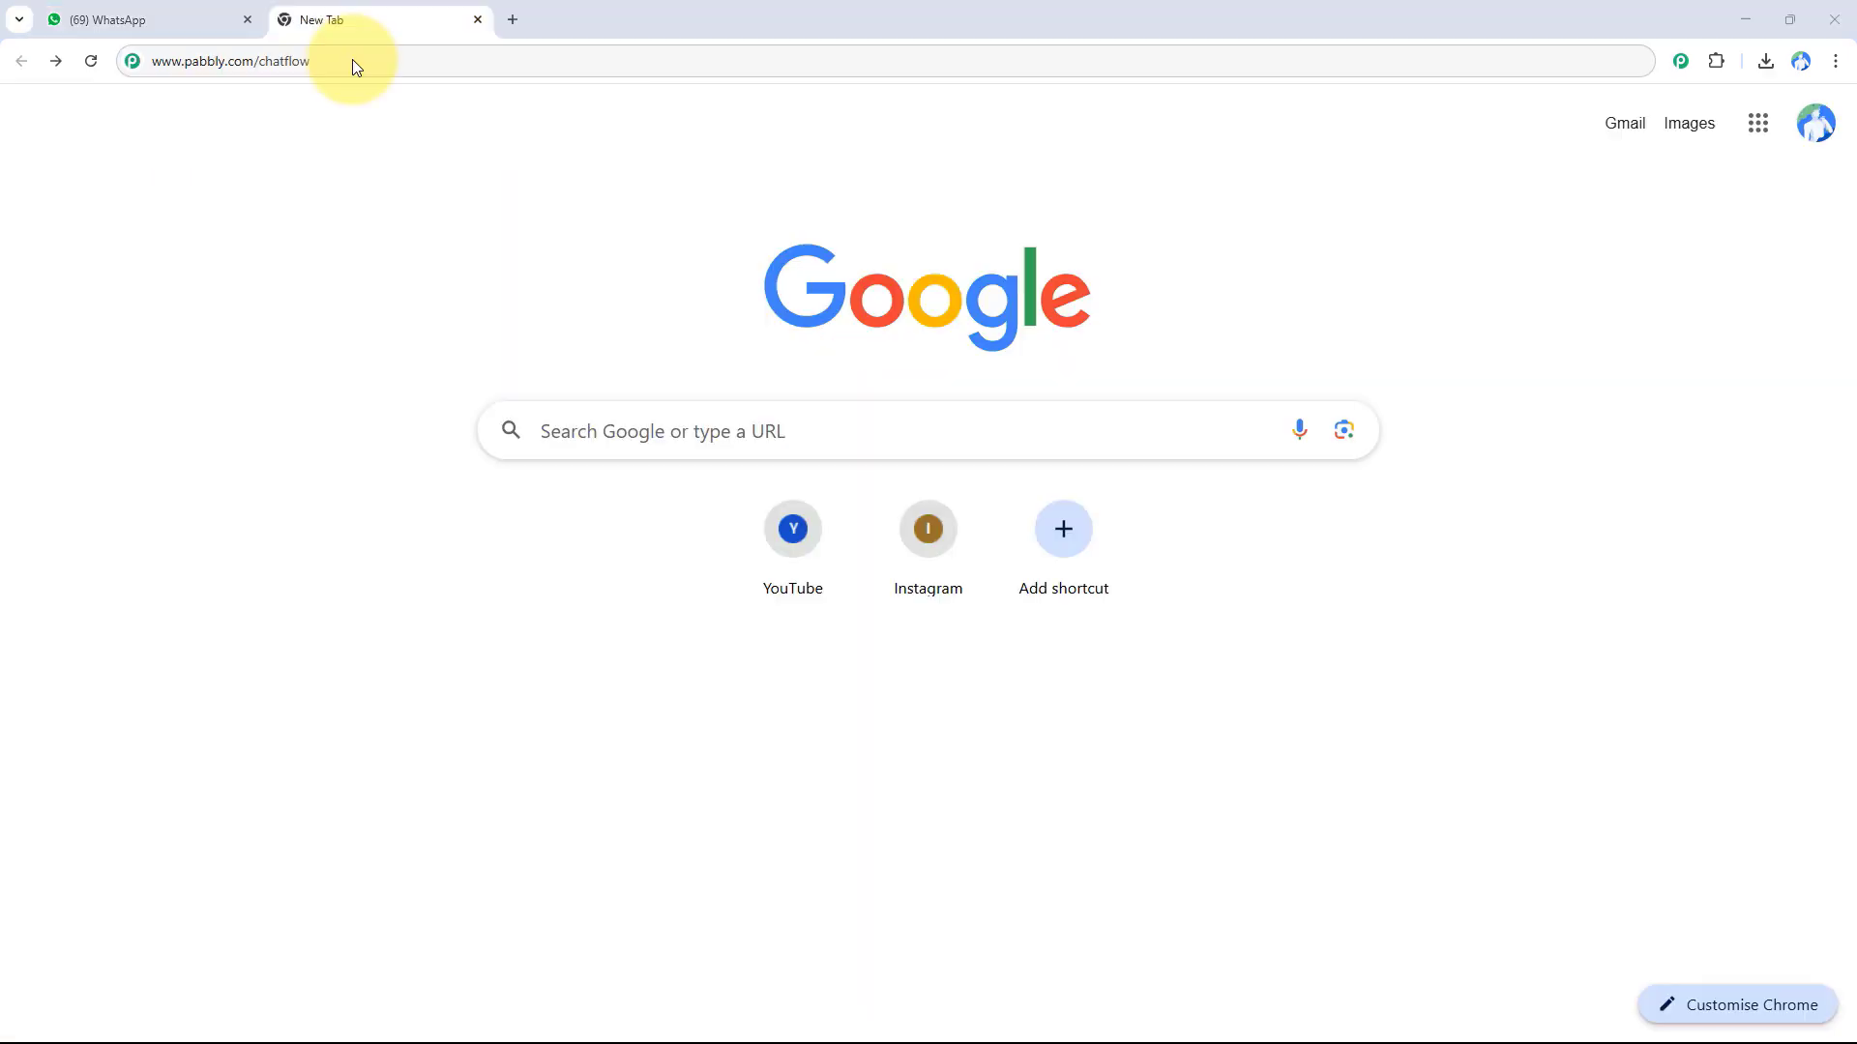
click(352, 60)
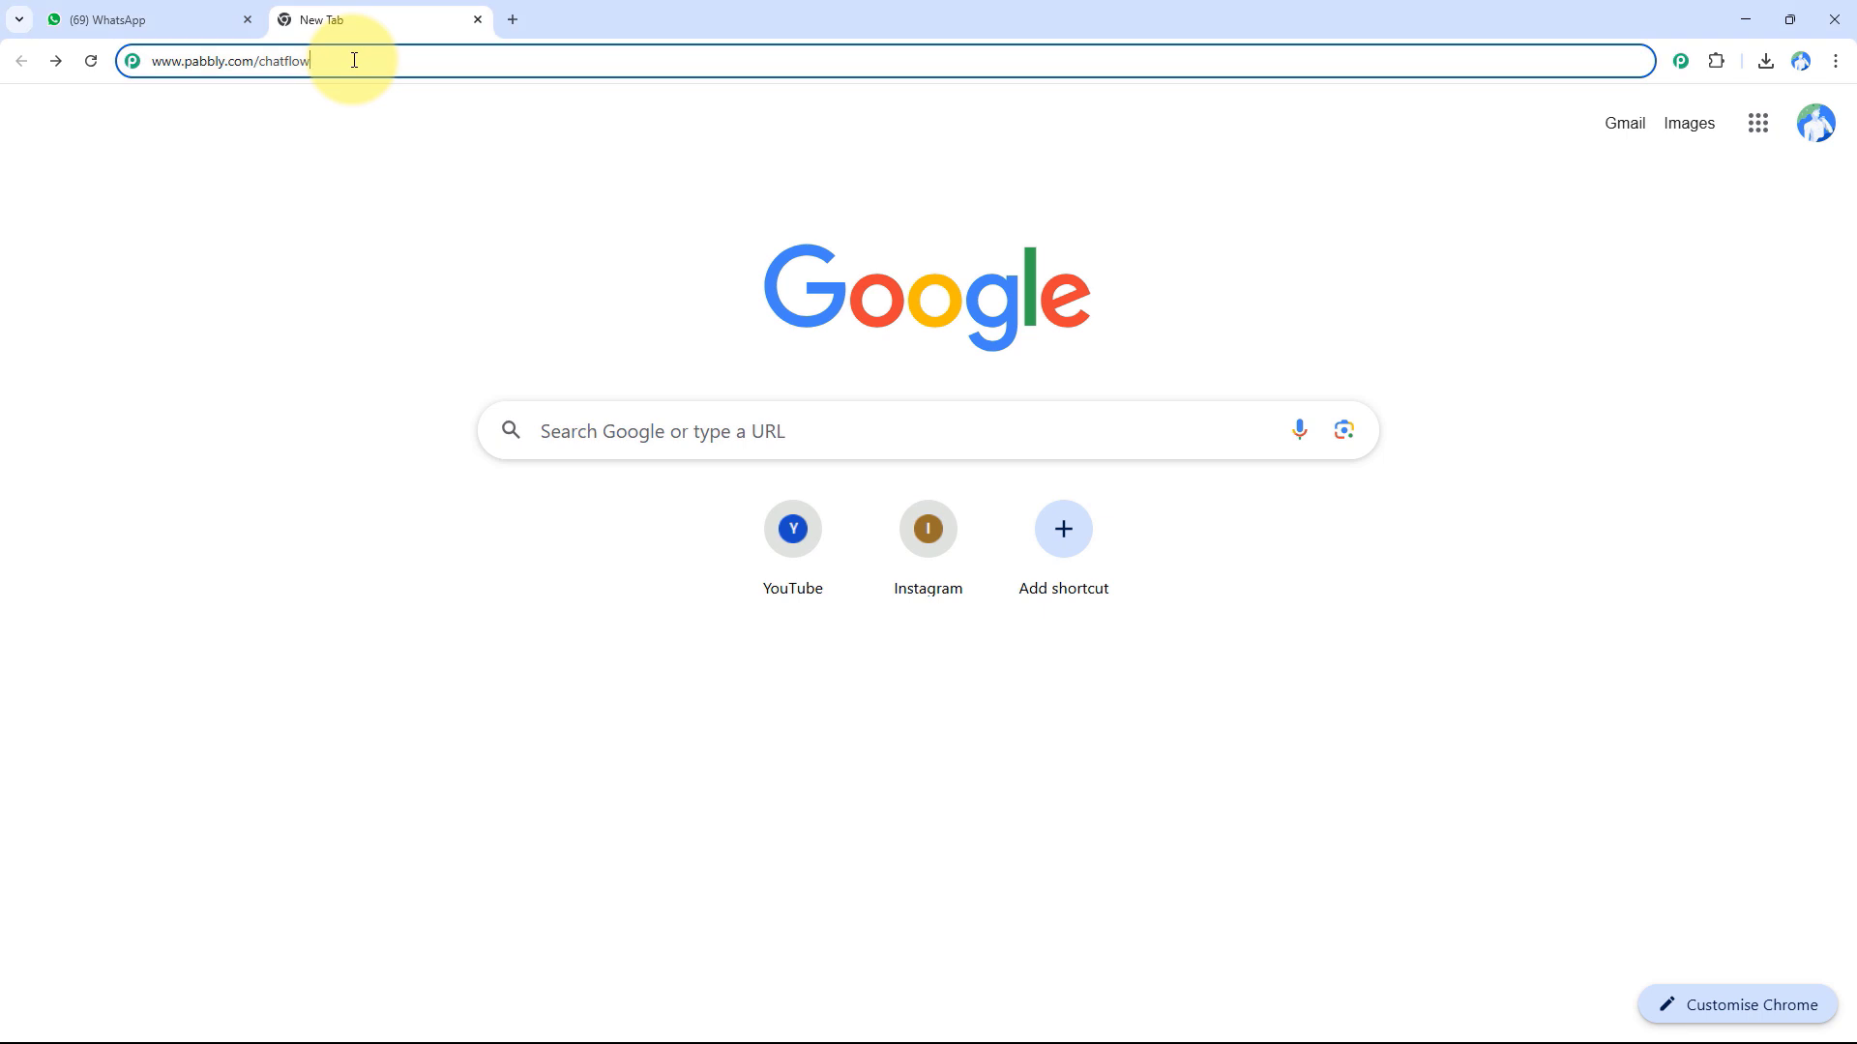
key(Return)
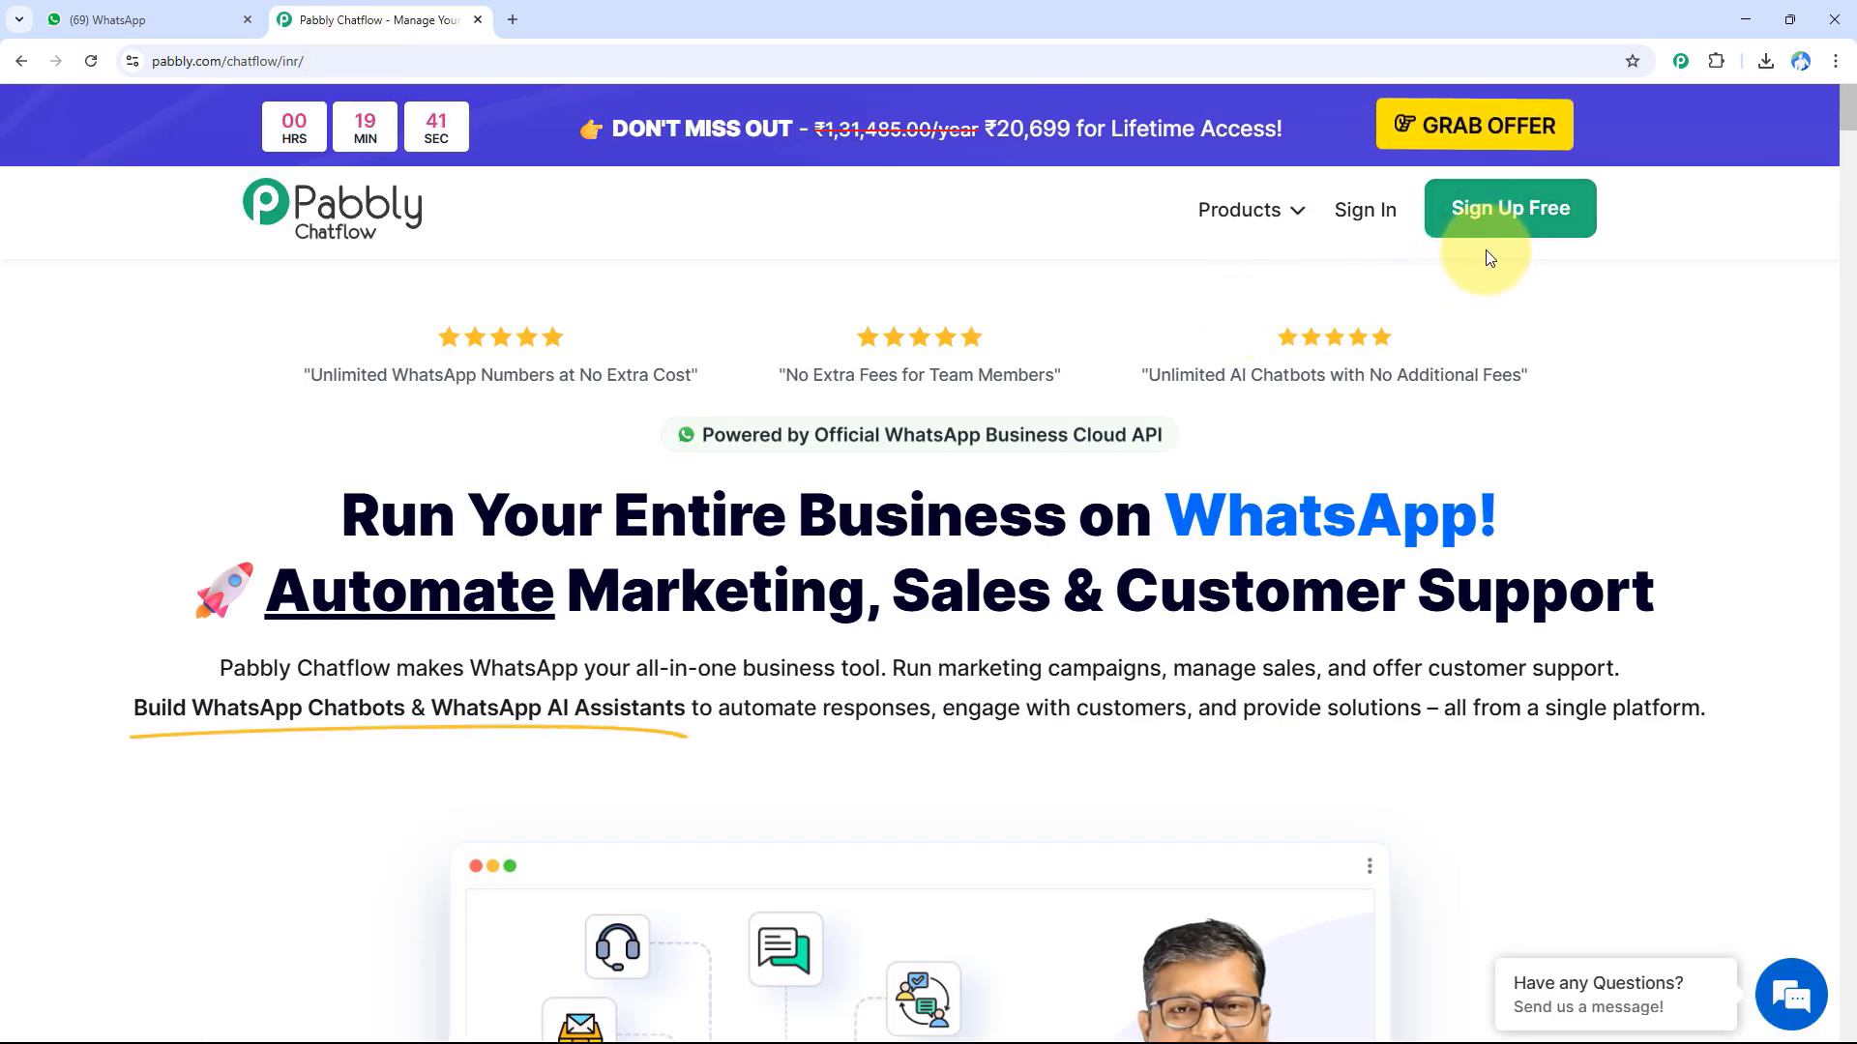
click(1355, 223)
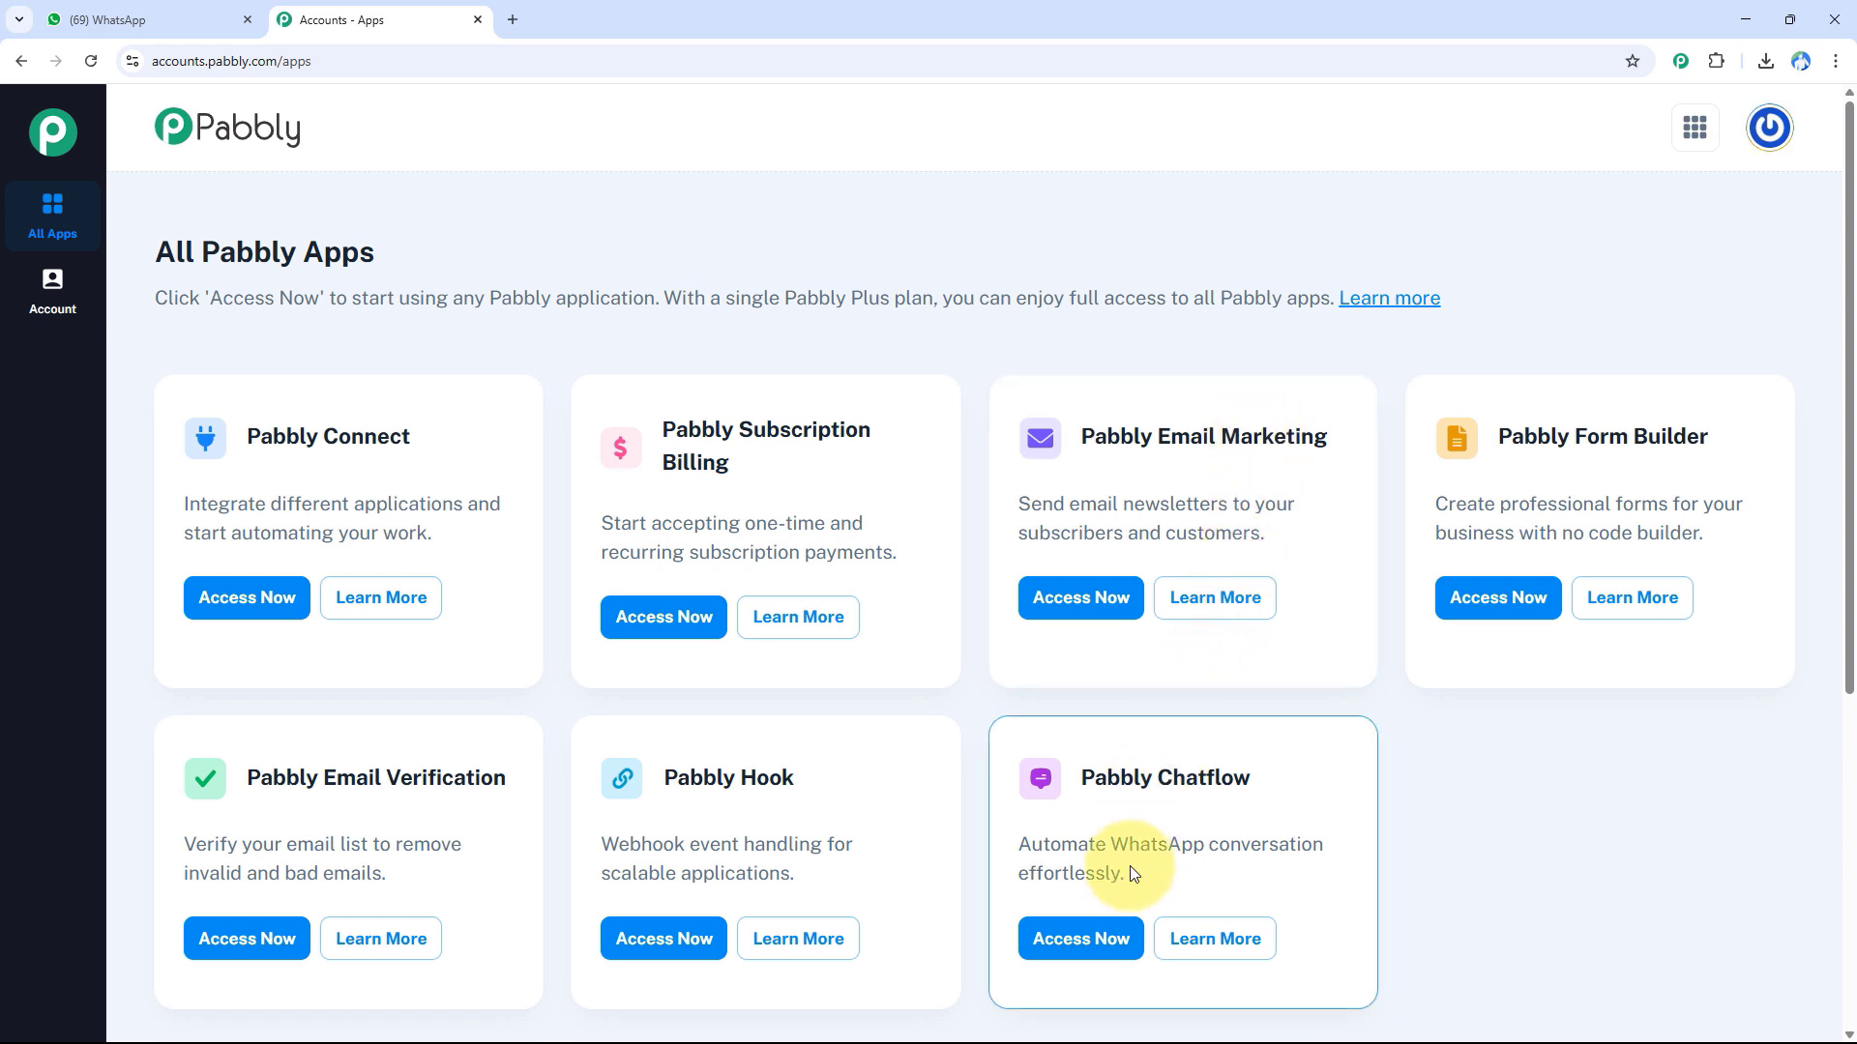
click(1100, 959)
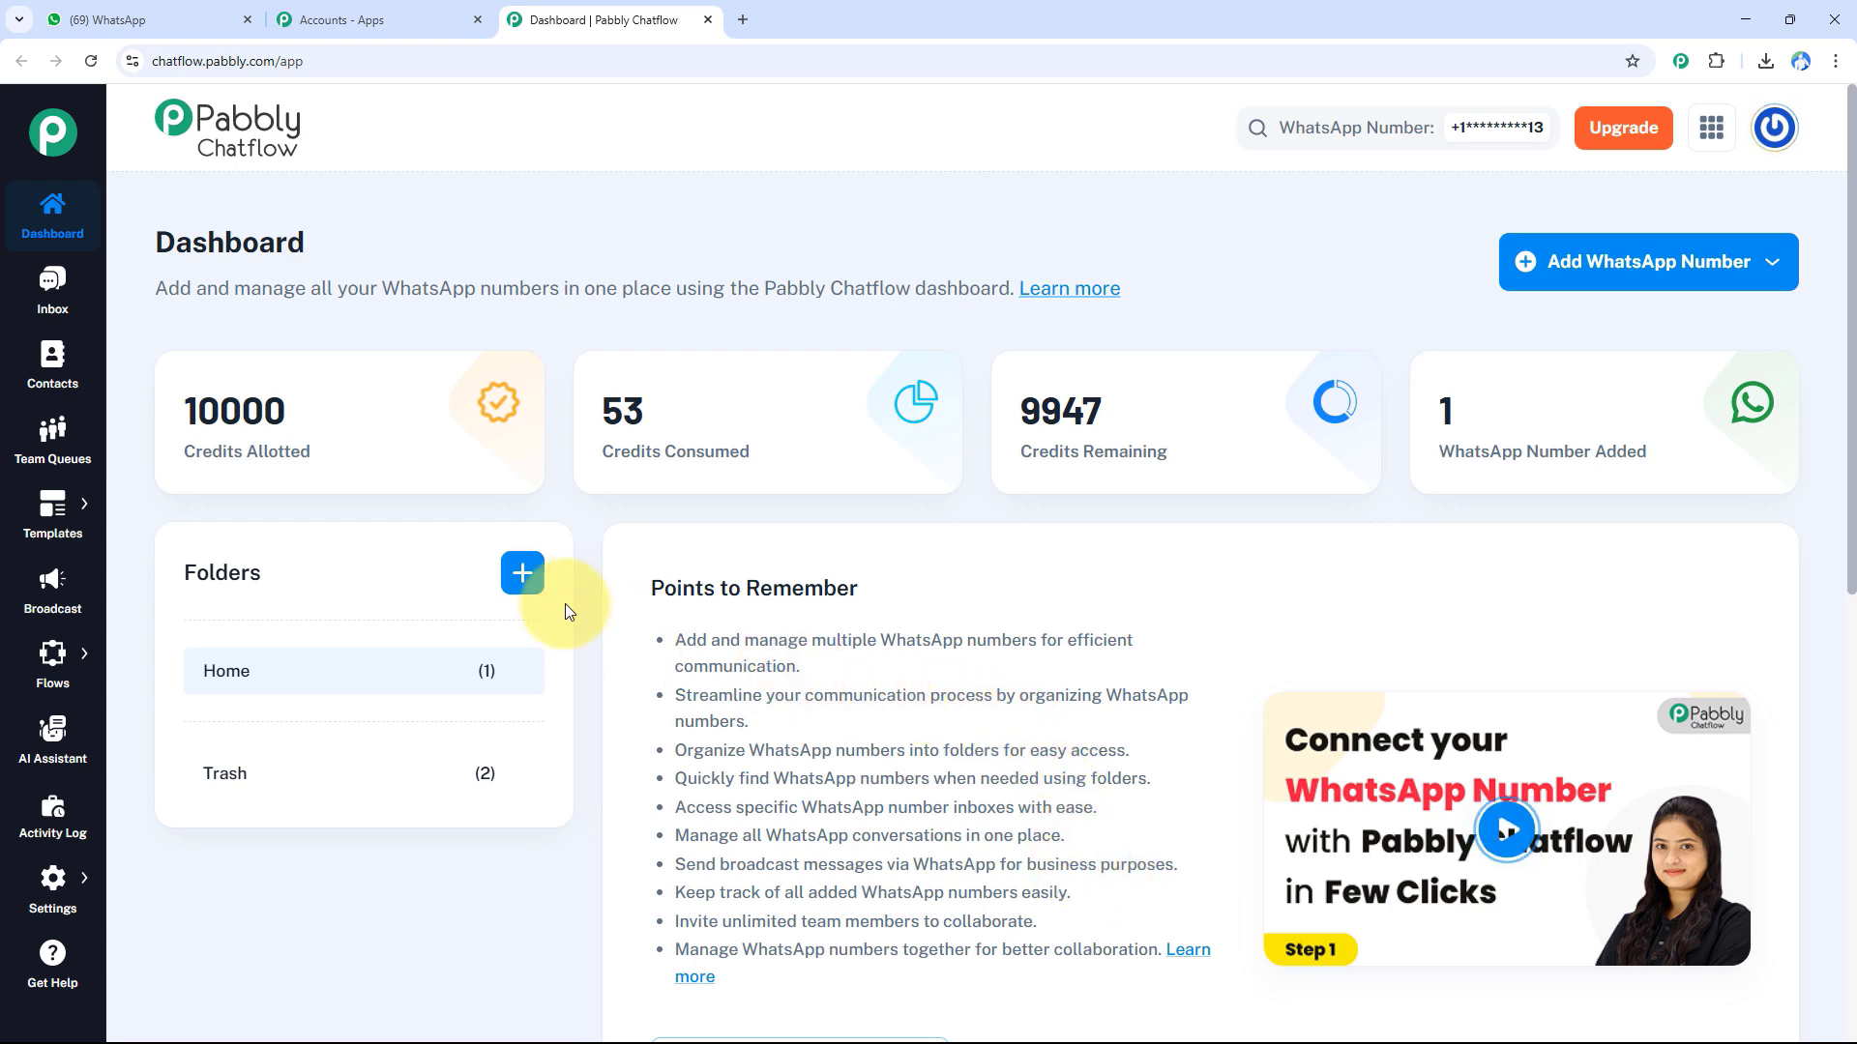
Examine the dashboard's sections and statistics, and view the Manual Token Connect form for adding a WhatsApp number.
mouse_move(73, 564)
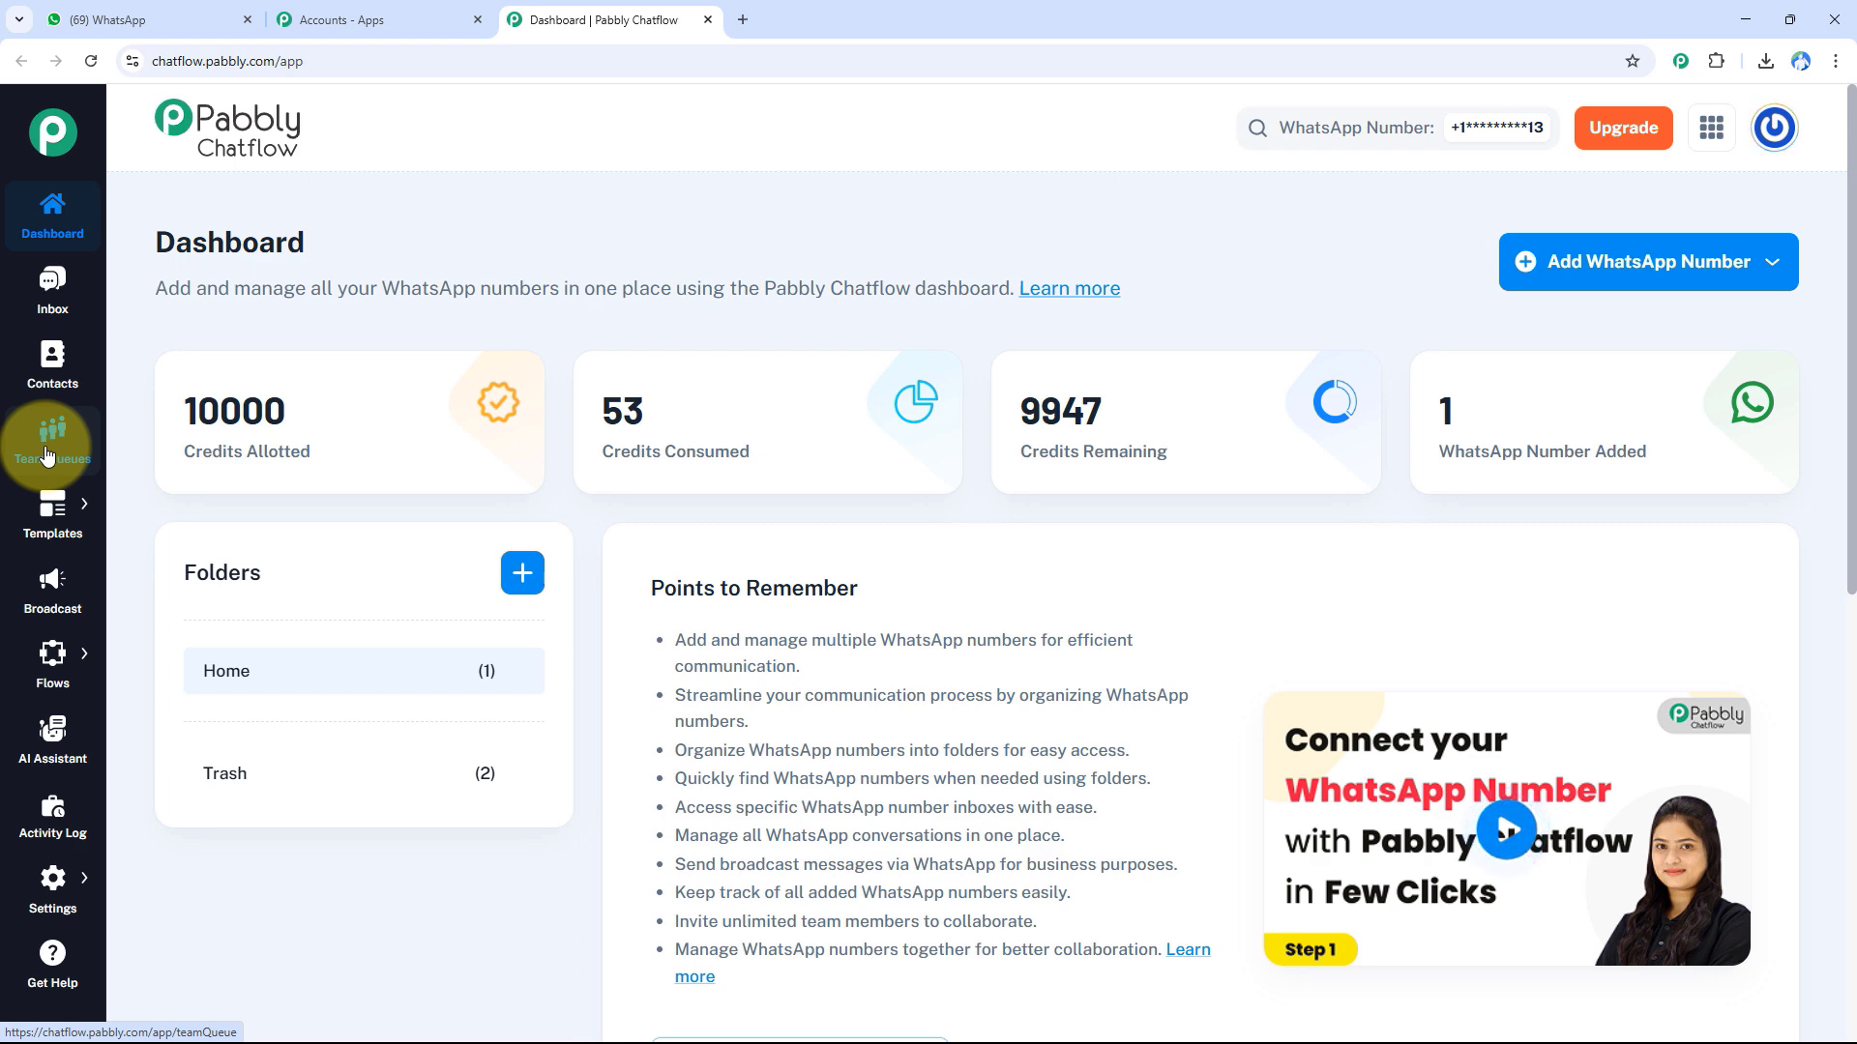
mouse_move(52, 508)
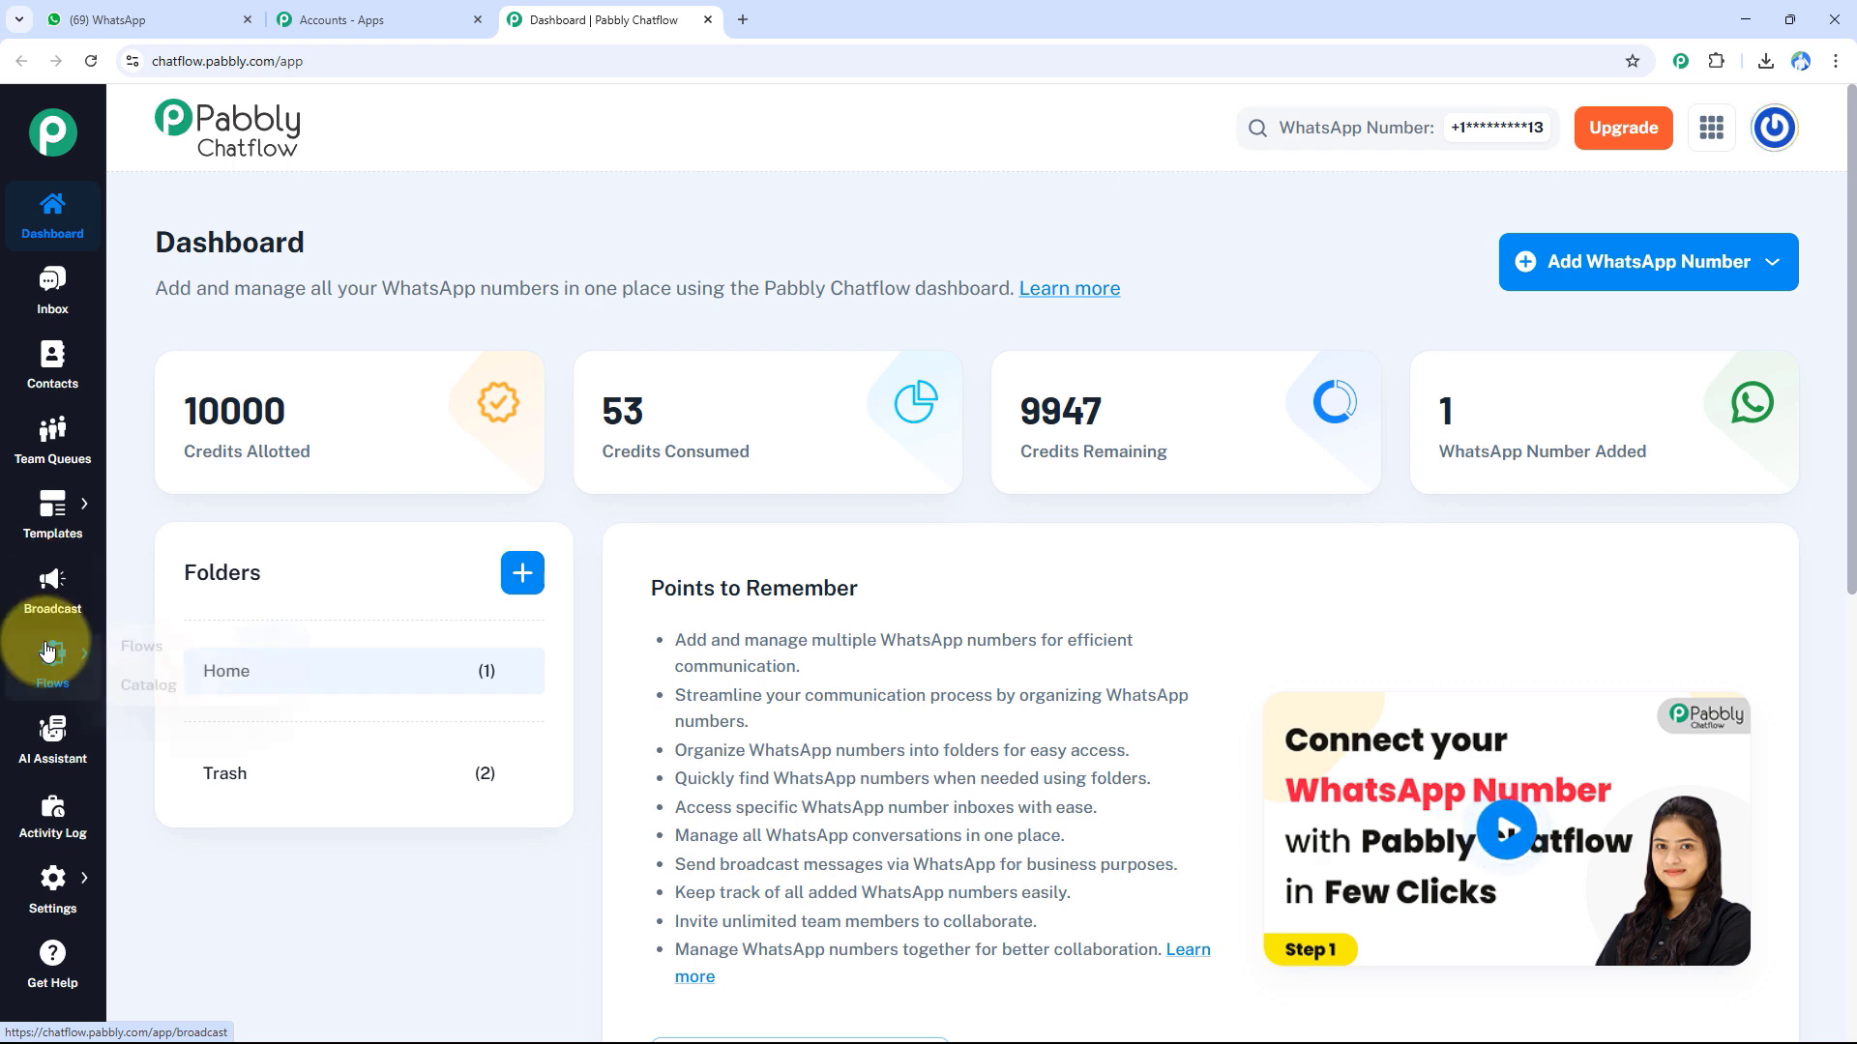
mouse_move(48, 669)
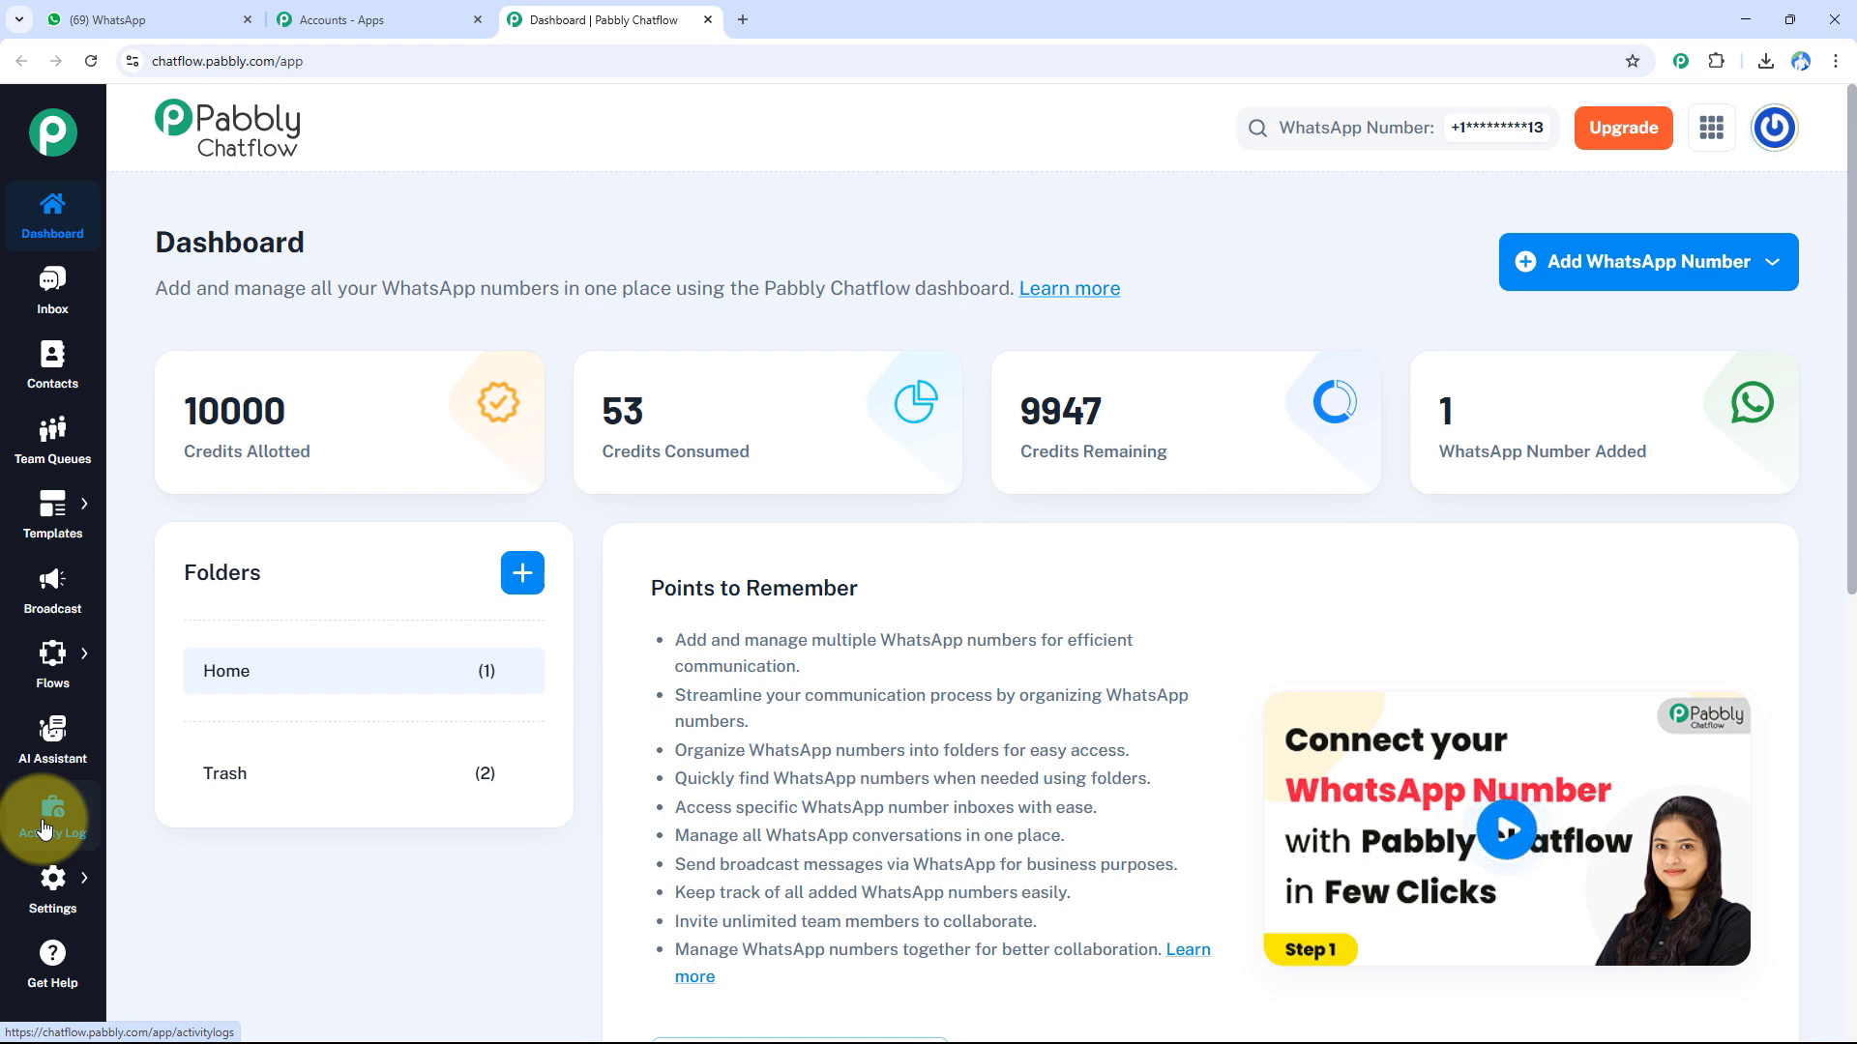
mouse_move(48, 887)
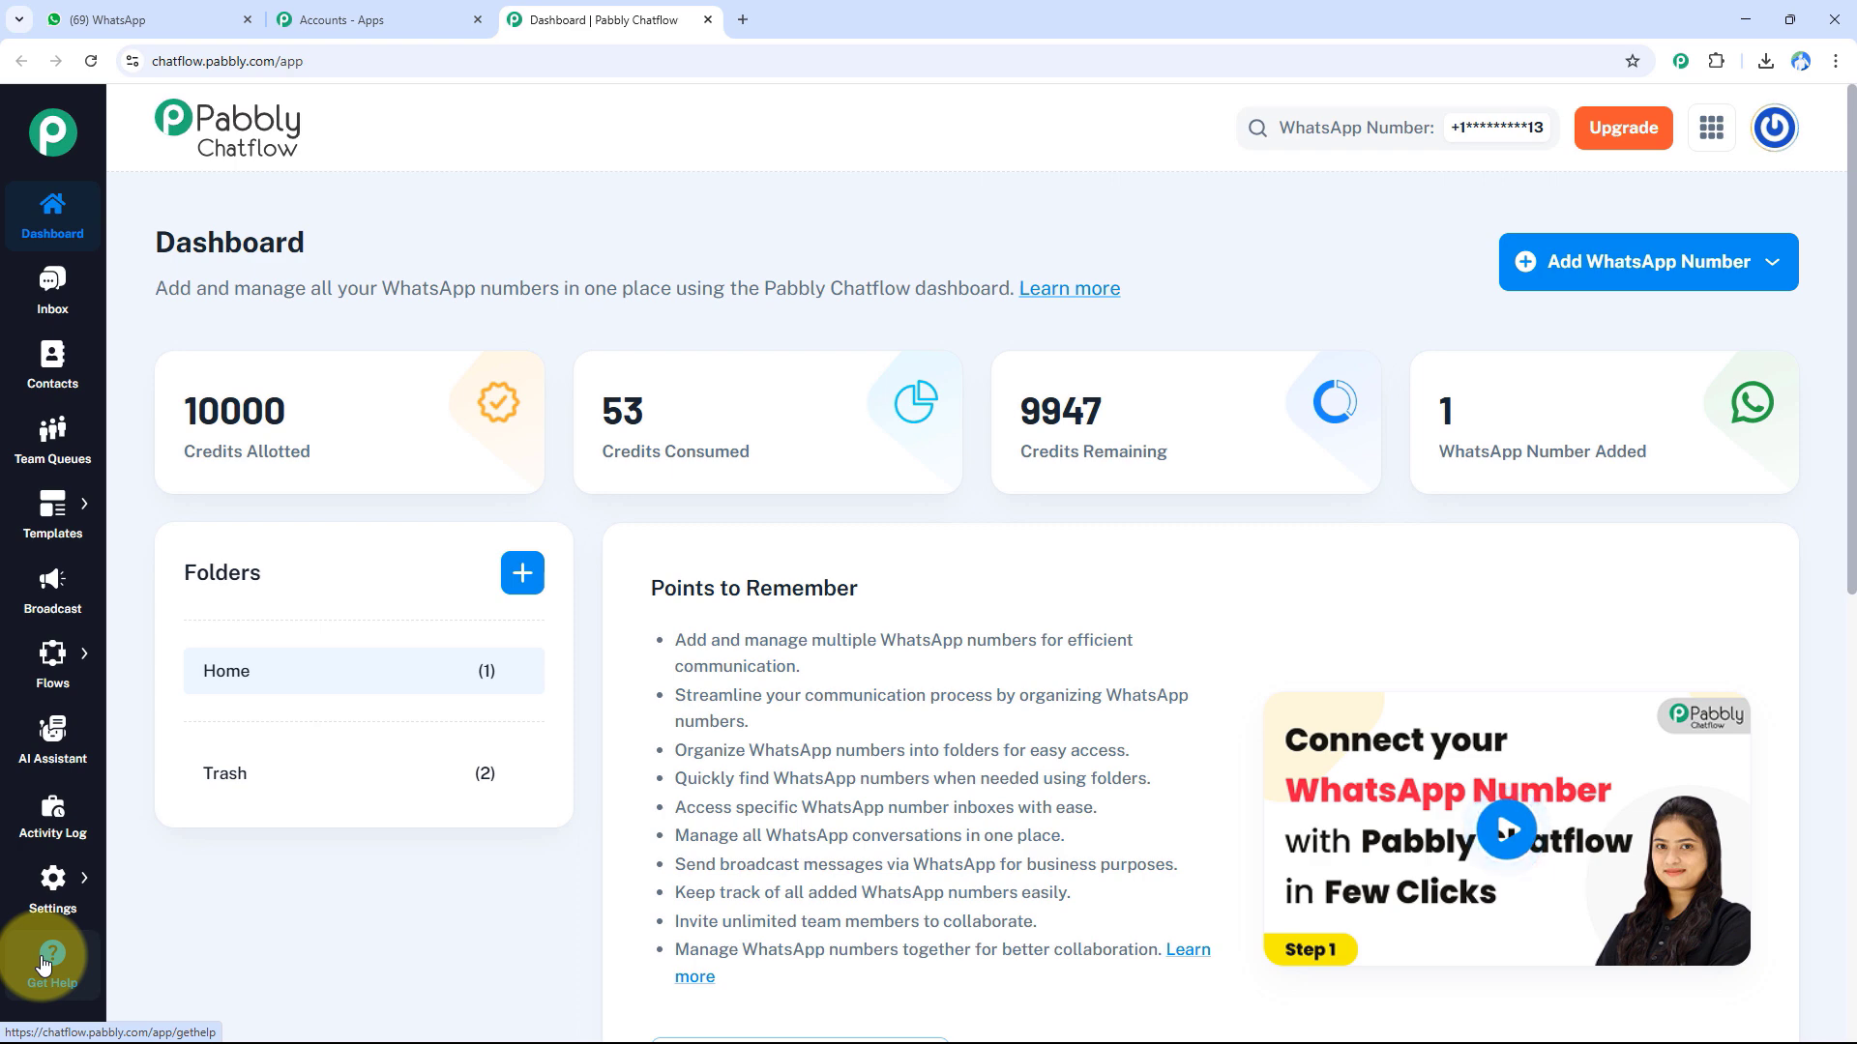
mouse_move(292, 405)
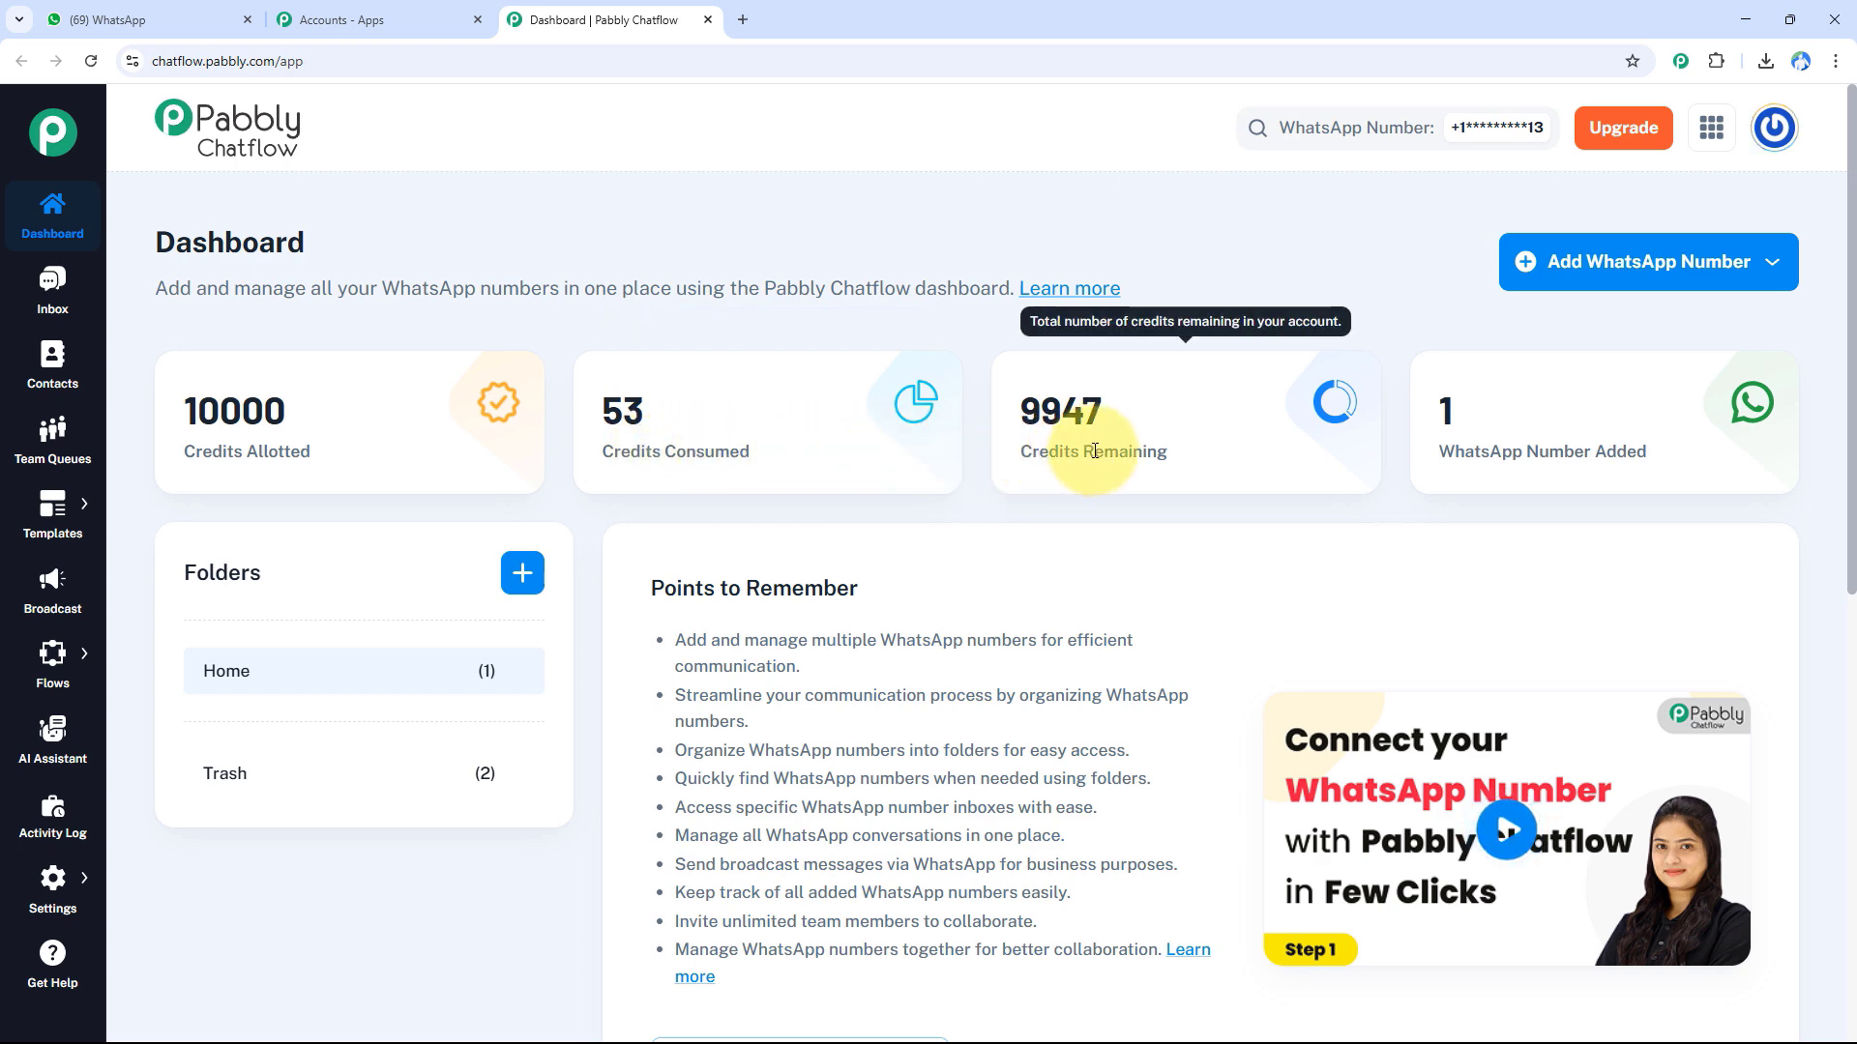
mouse_move(1527, 427)
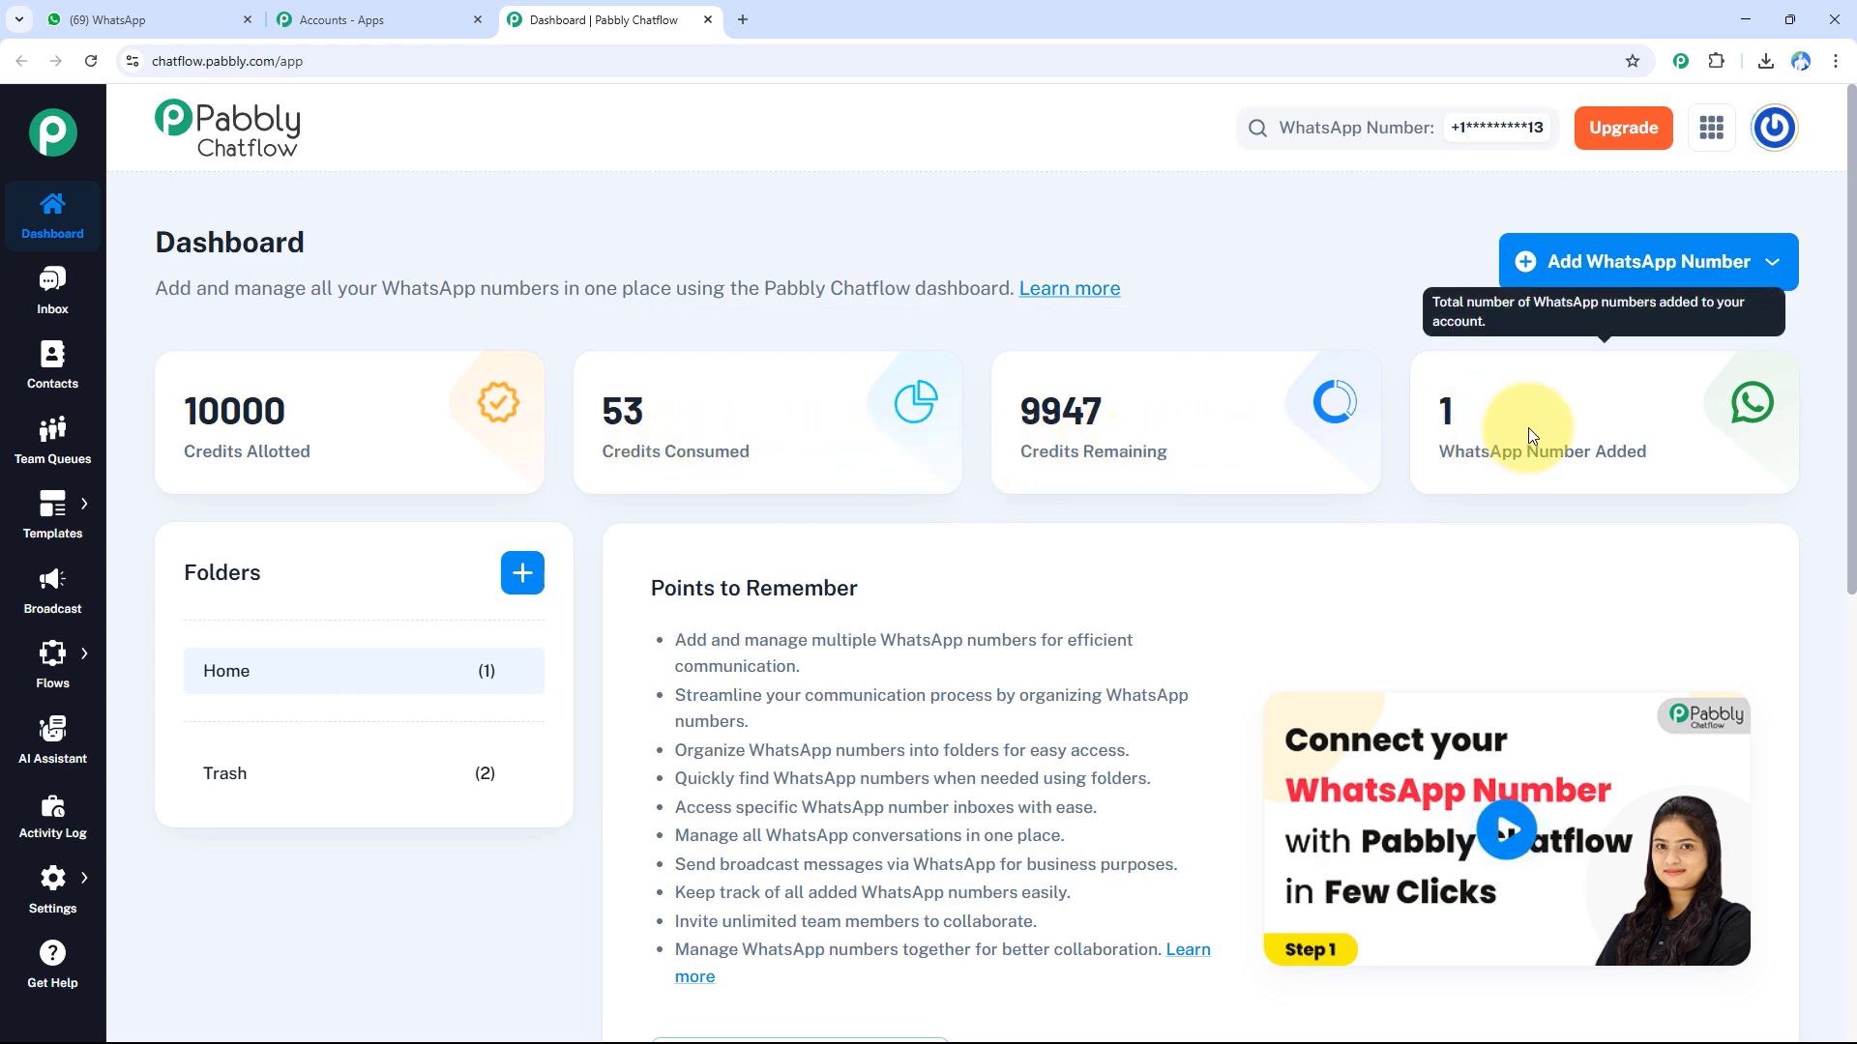
click(1544, 268)
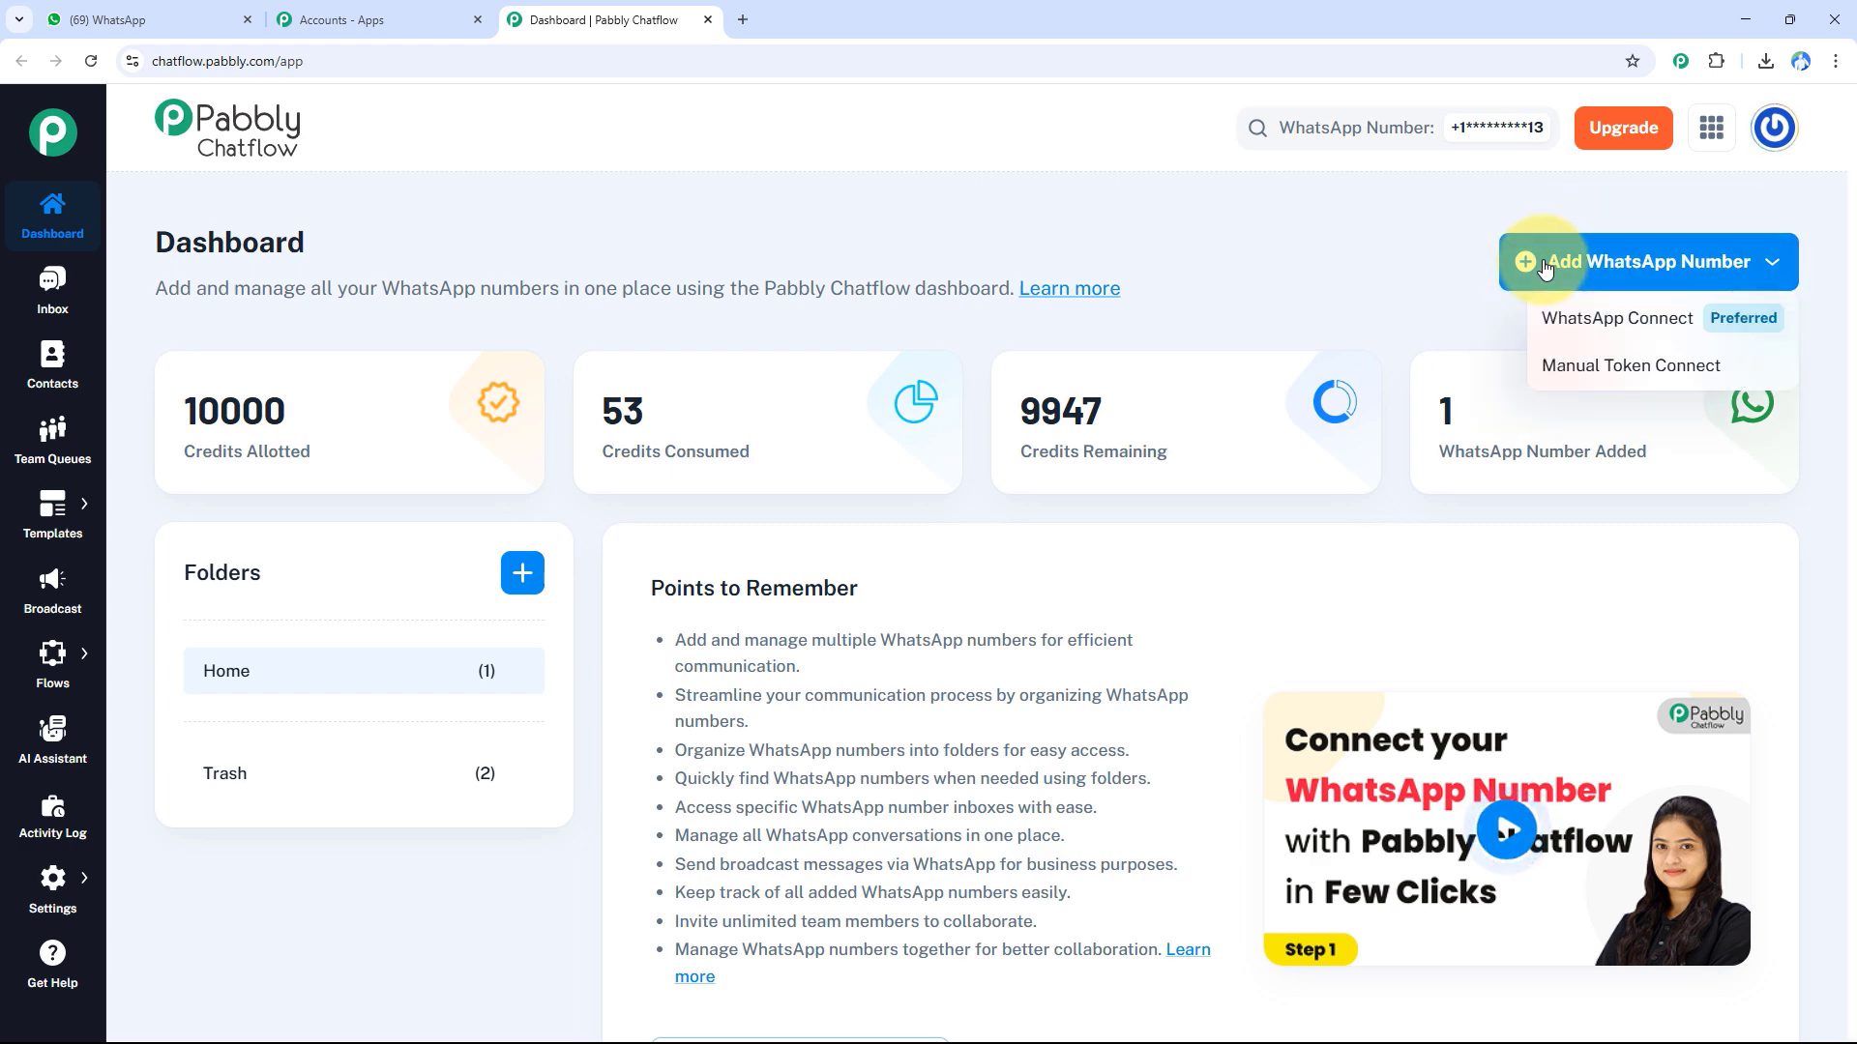
click(1559, 373)
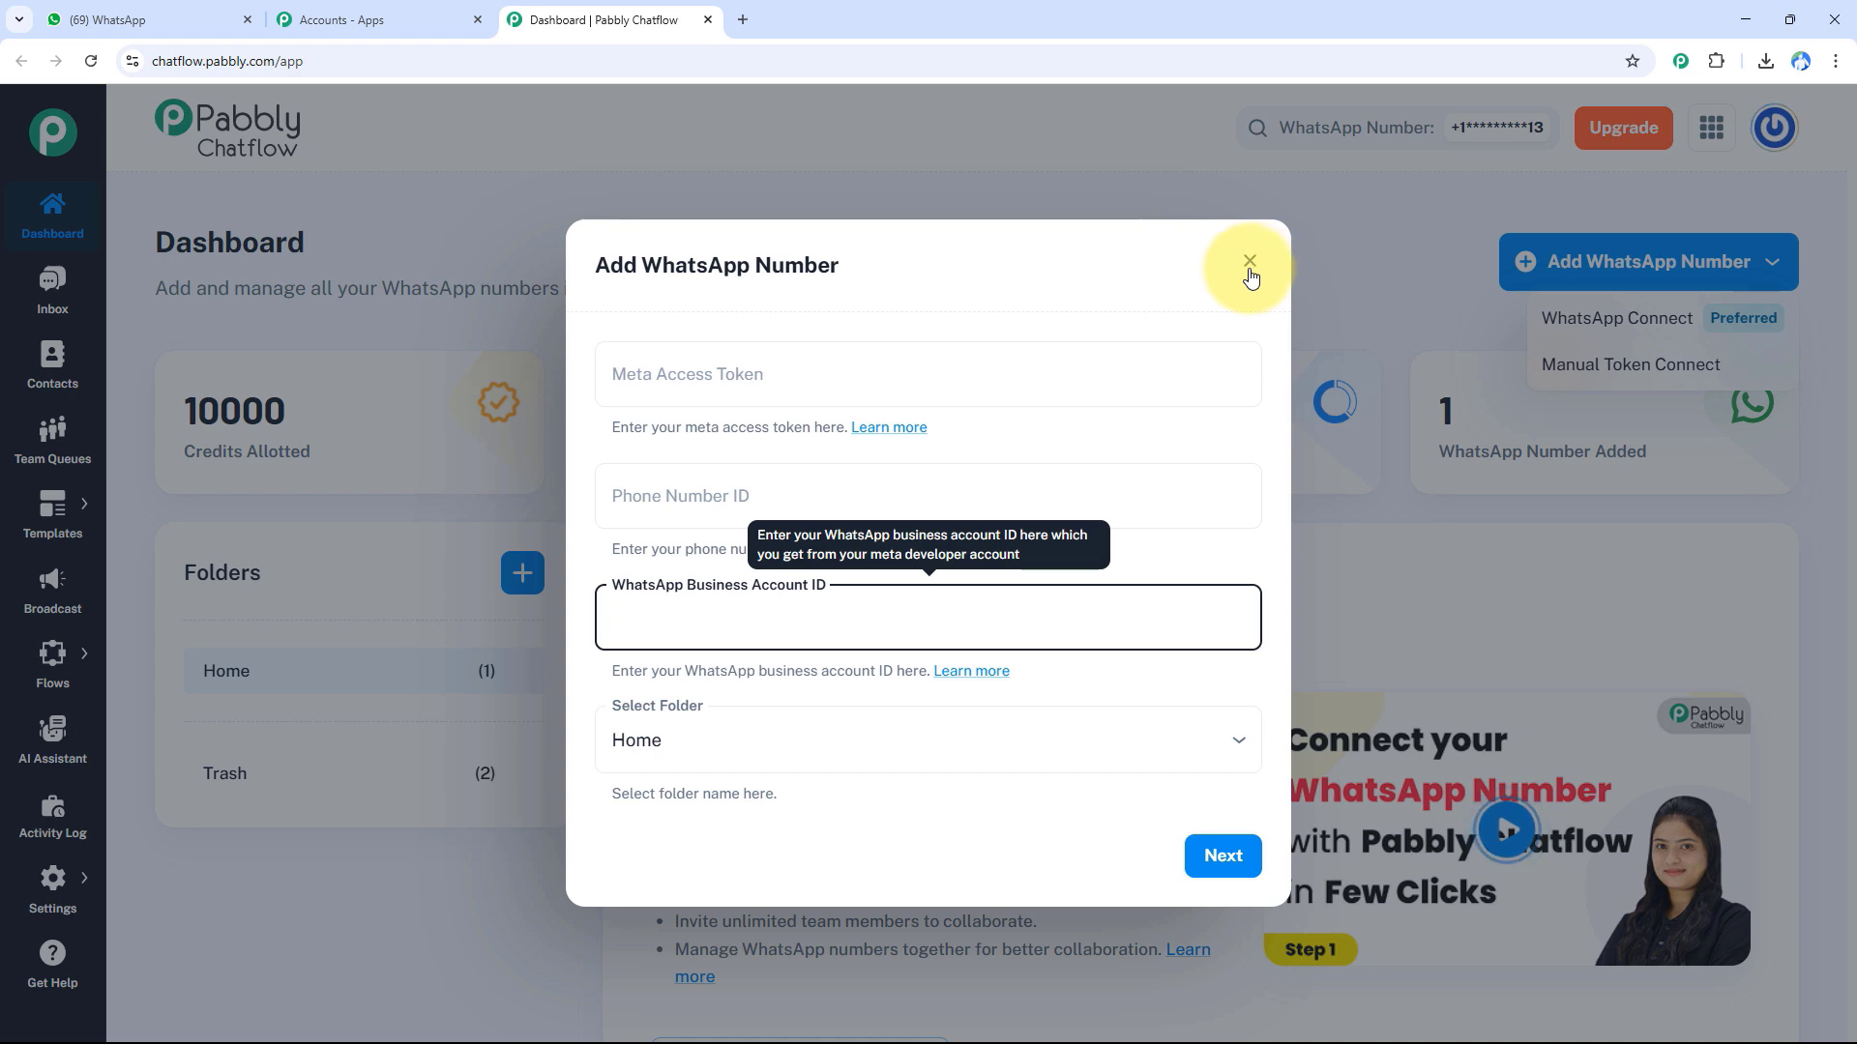
click(1251, 269)
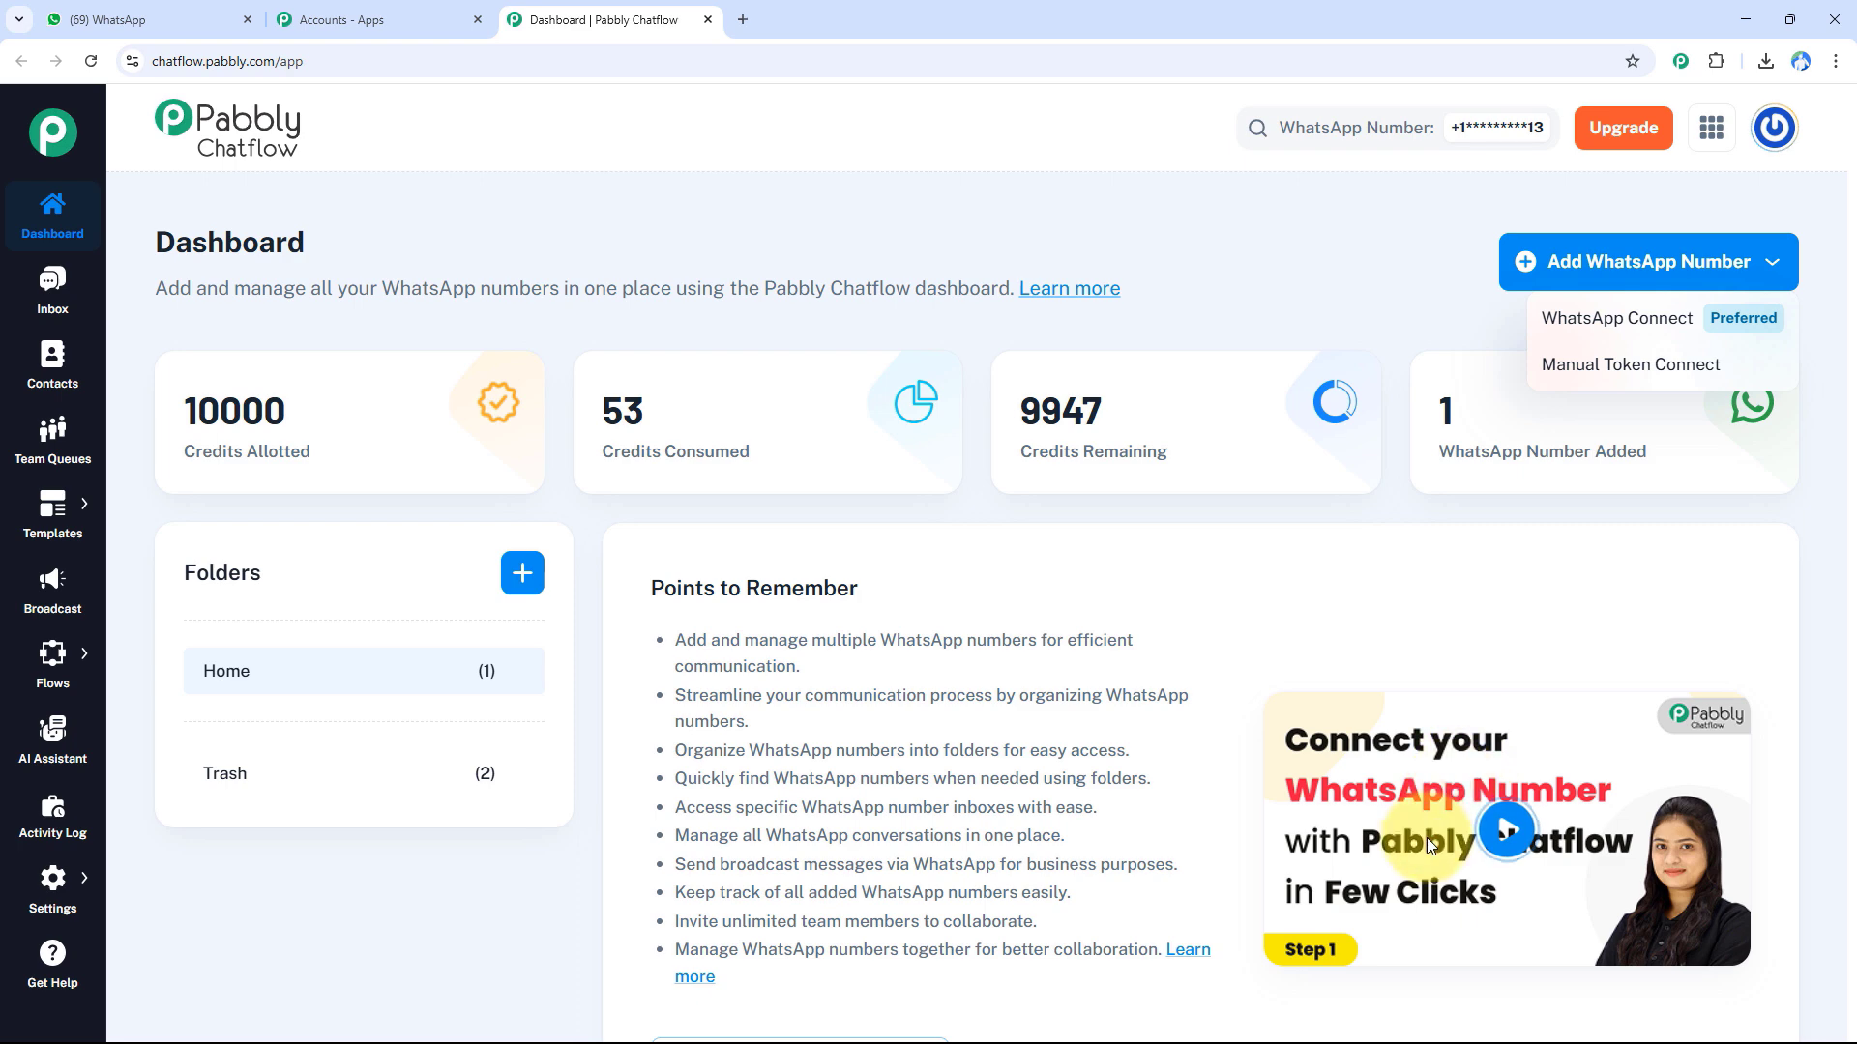
Create a new flow in the Flow Builder and name it "WhatsApp Chatbot for Your Car Rental Agency Business".
click(60, 656)
click(157, 640)
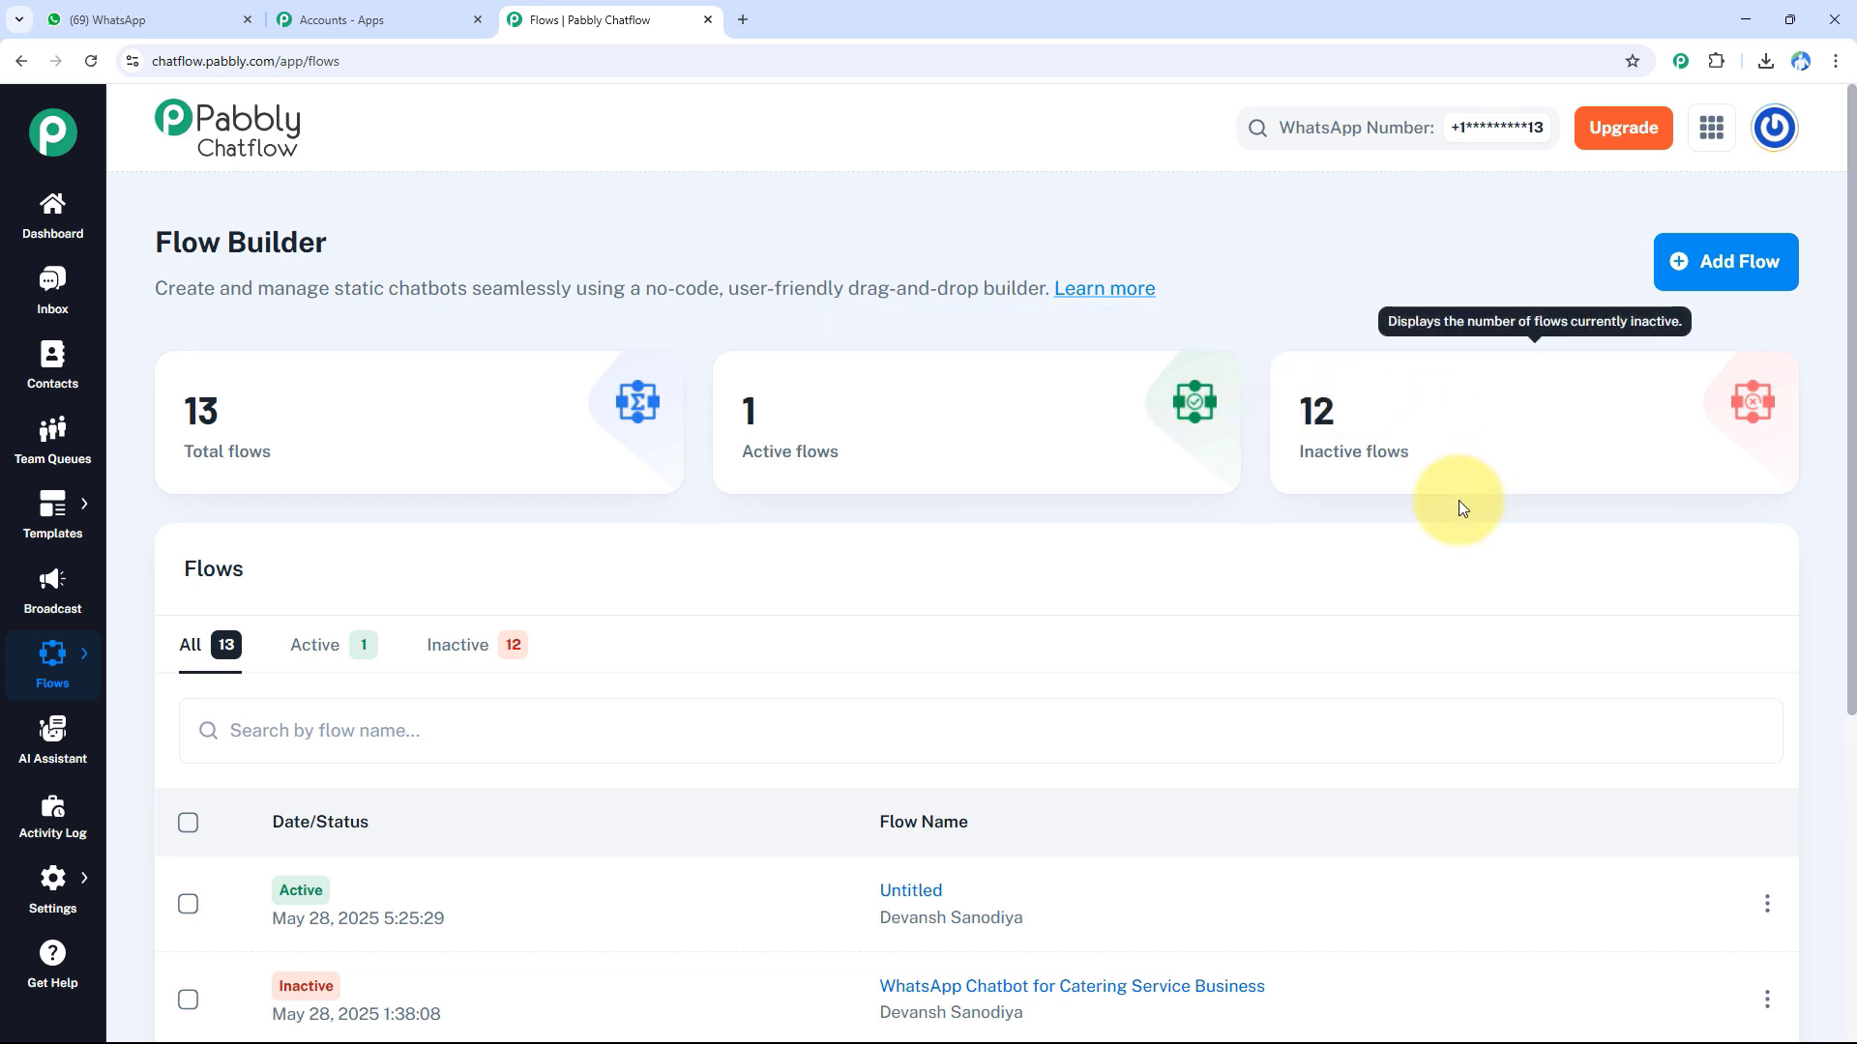
scroll(1094, 808, down, 3)
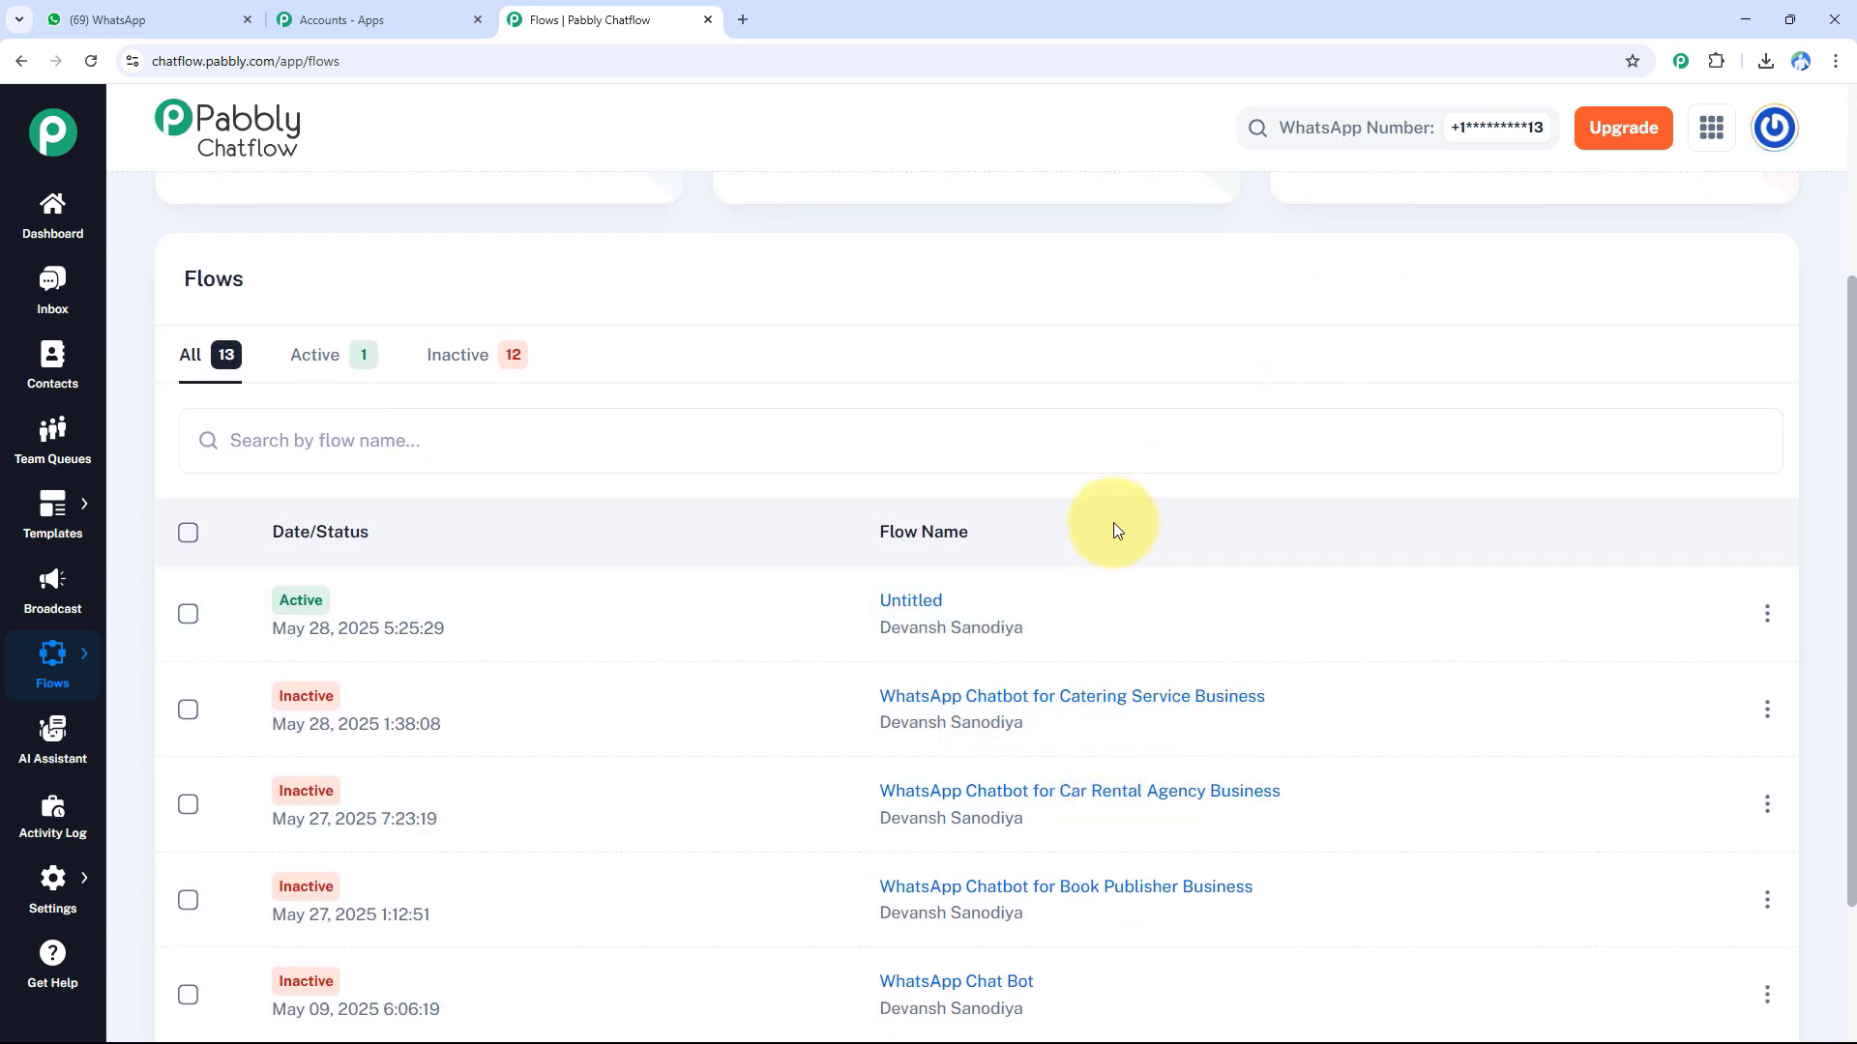
scroll(1112, 513, up, 3)
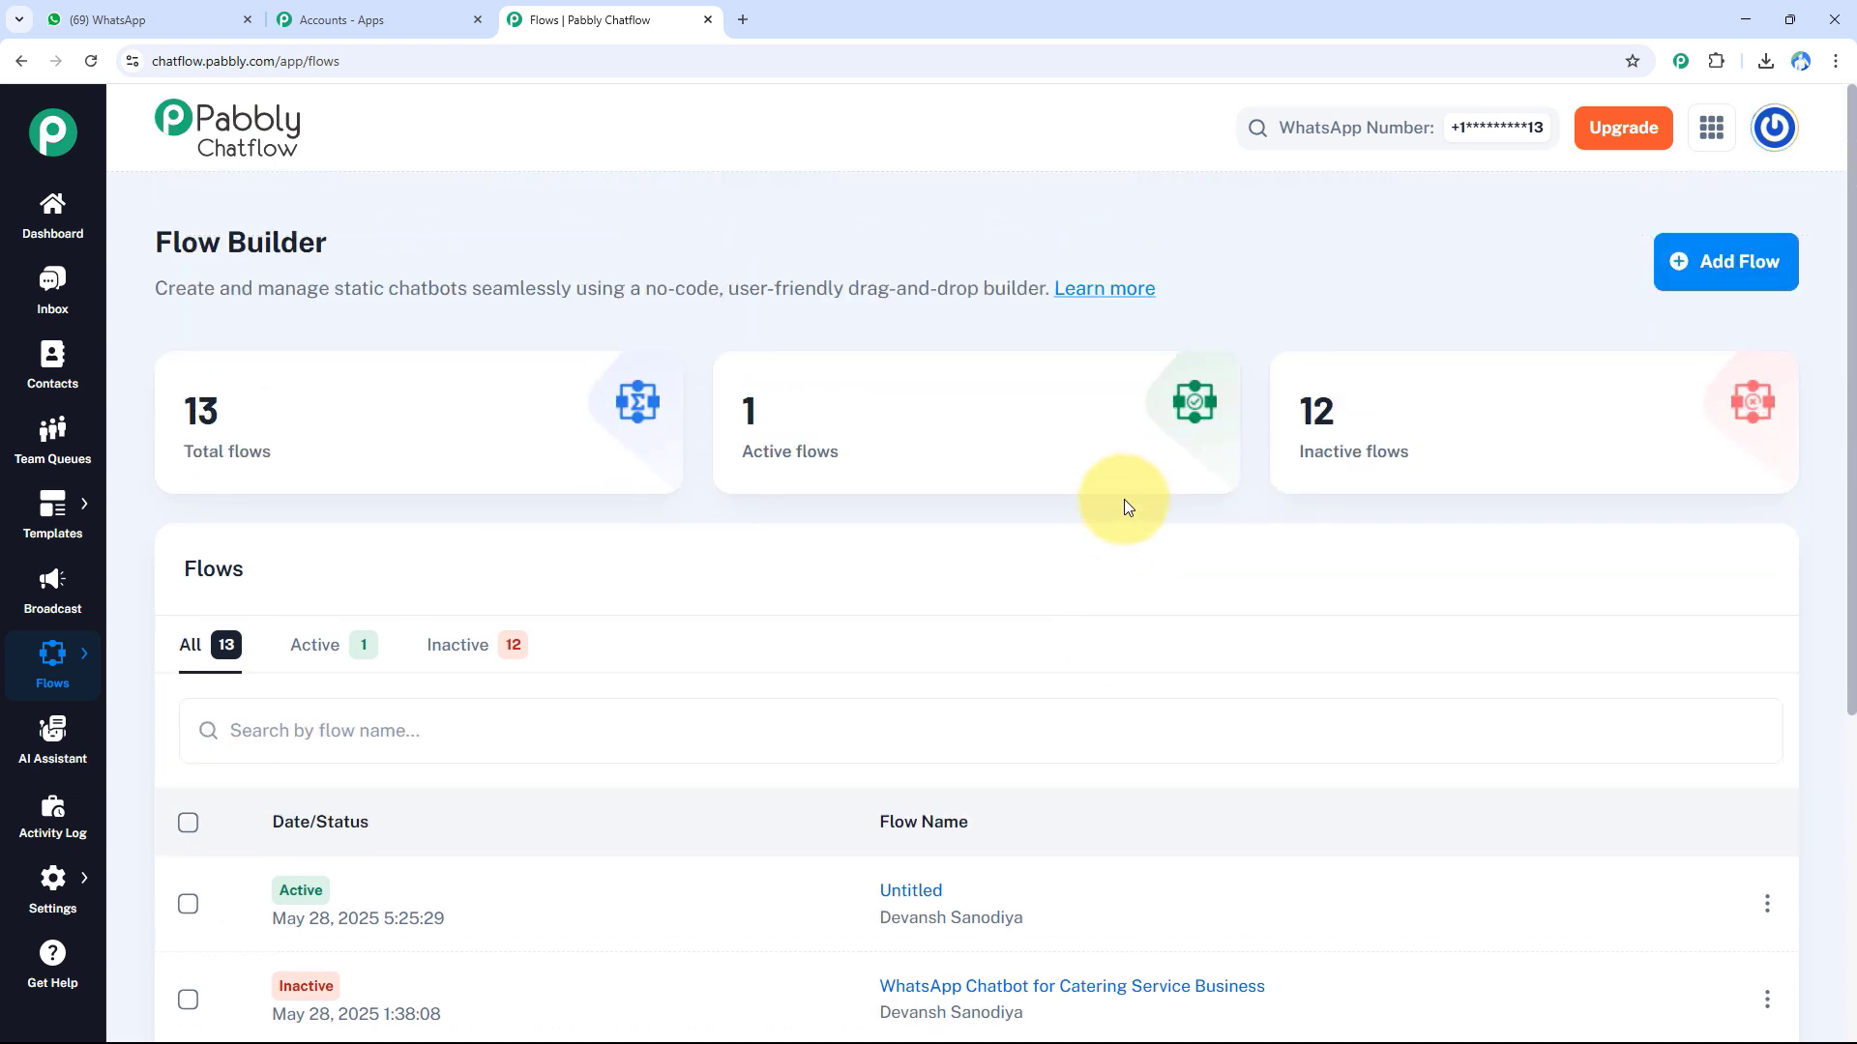
click(1711, 286)
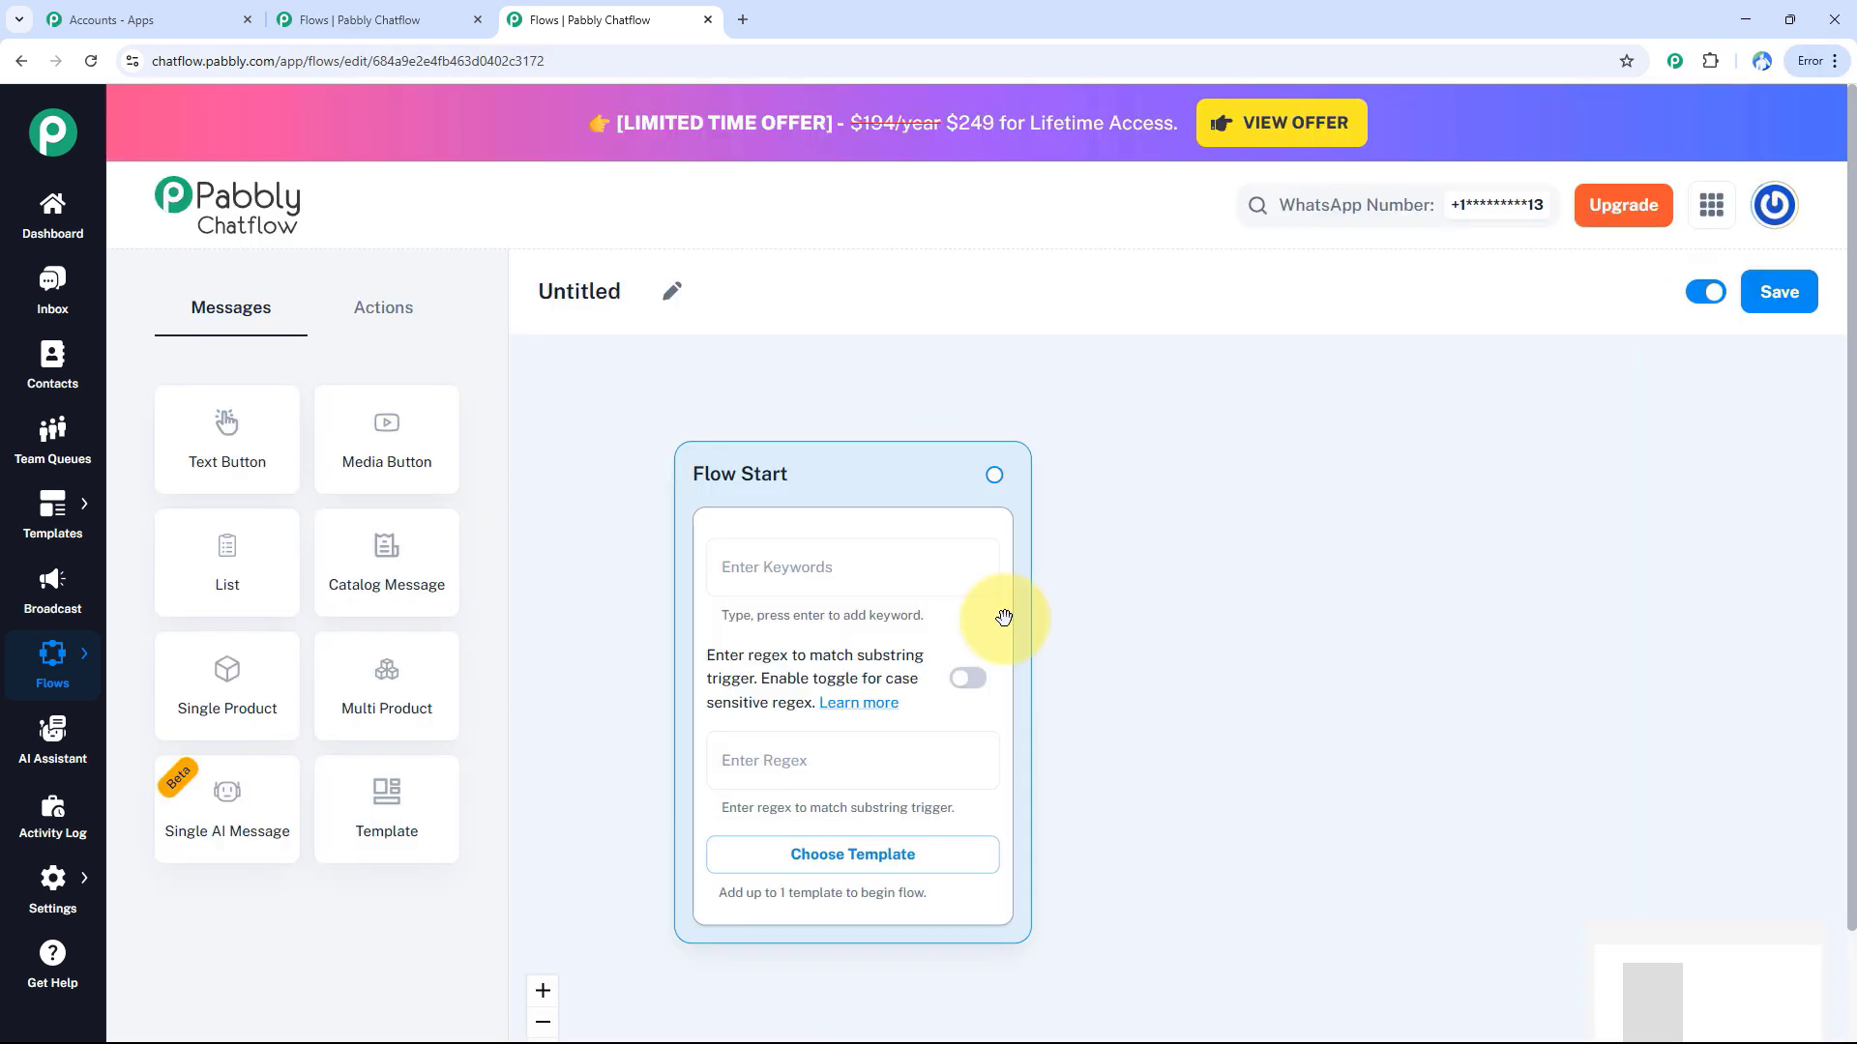
click(671, 291)
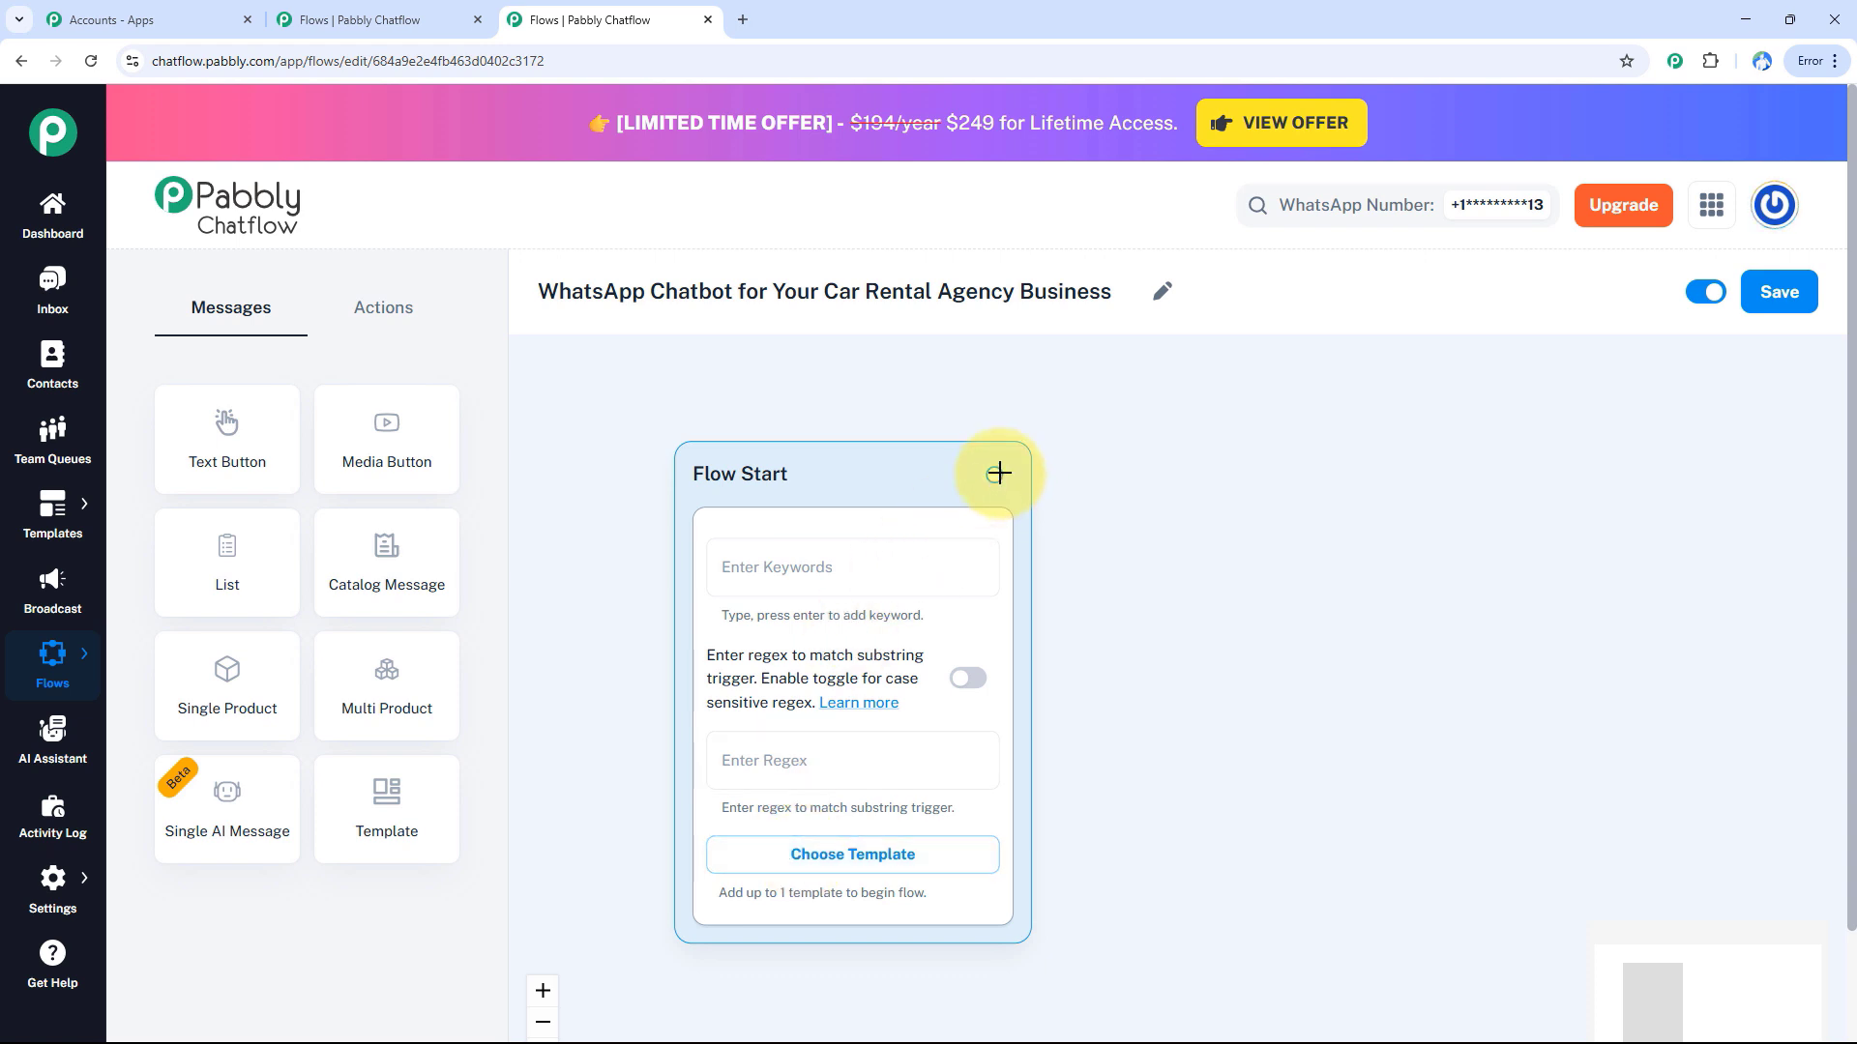
Add a Message node linked to Flow Start with the text "*Welcome to XYZ Rentals – Fast. Affordable. Reliable.* 🚗💨 How can I assist you today?".
drag(987, 475, 1224, 580)
click(1190, 642)
click(1224, 686)
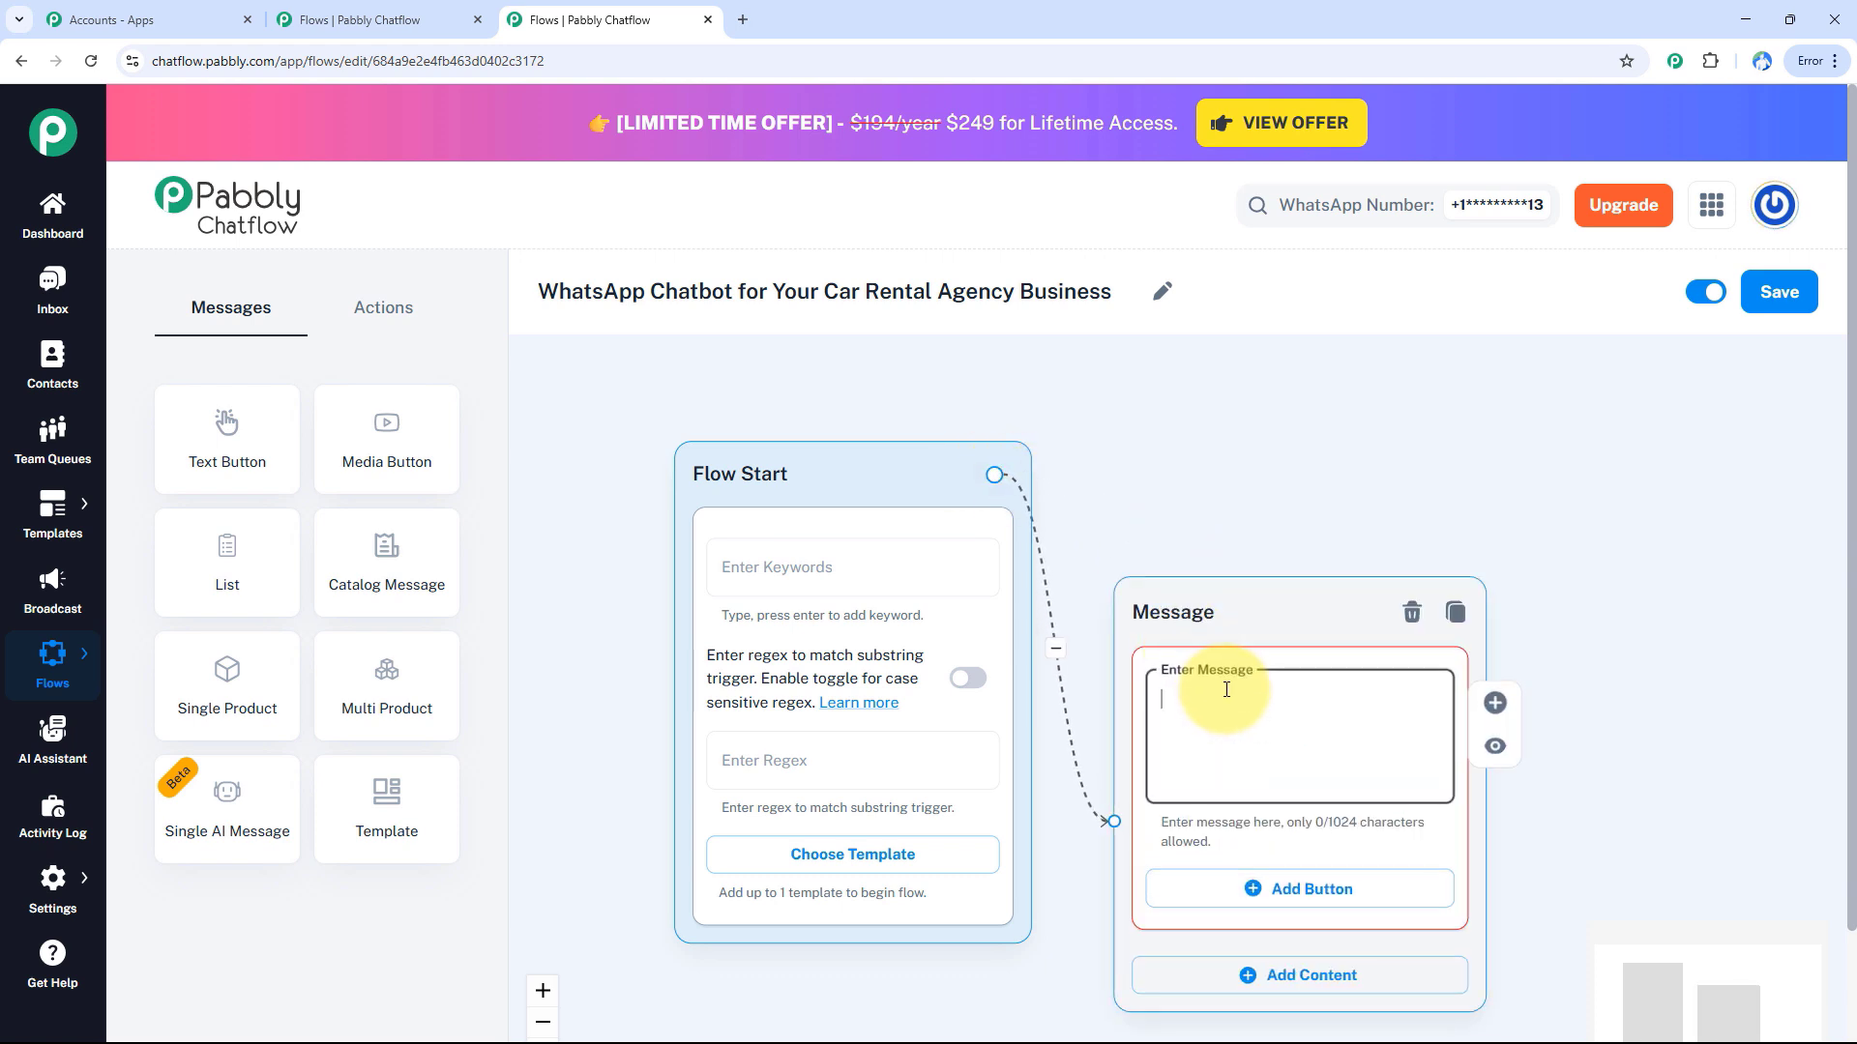
text(*Welcome to XYZ Rentals – Fast. Affordable. Reliable.* 🚗💨\n\nHow can I assist you today?)
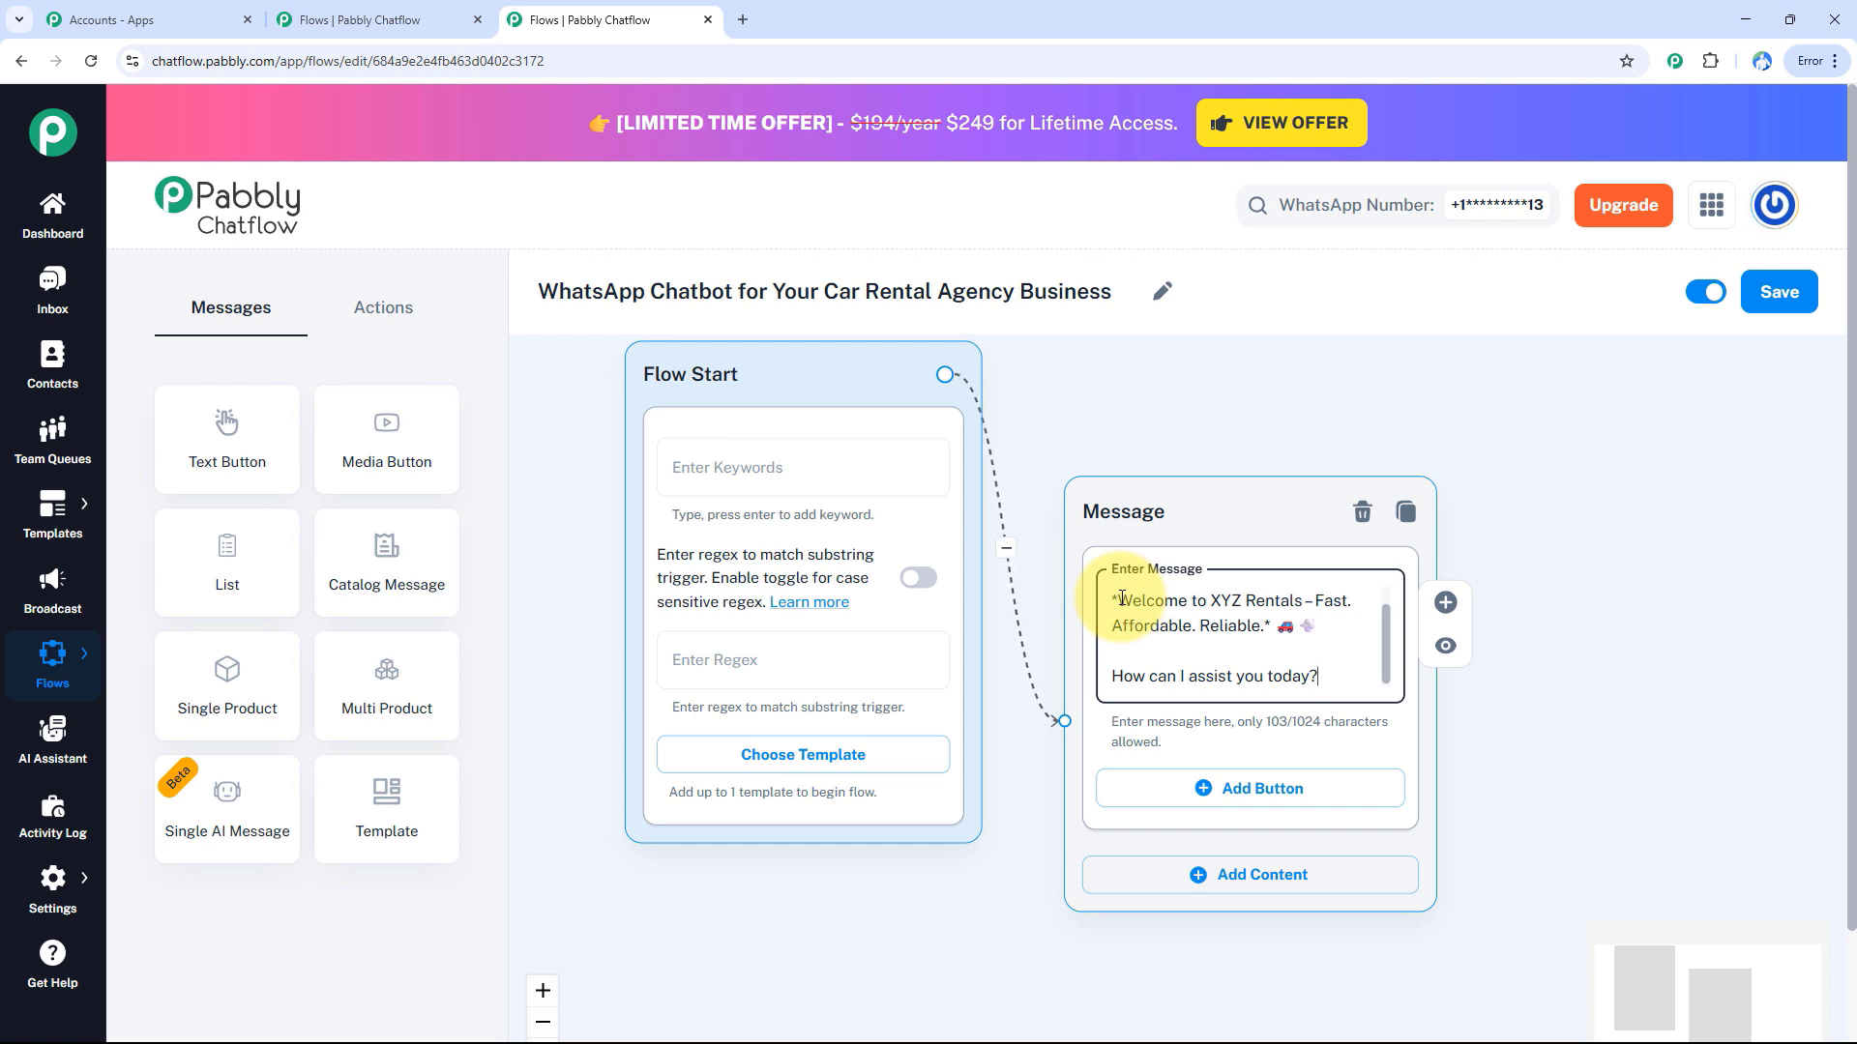
Add three buttons to the welcome message, labelled "✅Car availability", "📝Make a Reservation" and "❓Ask a Question".
scroll(1242, 597, down, 3)
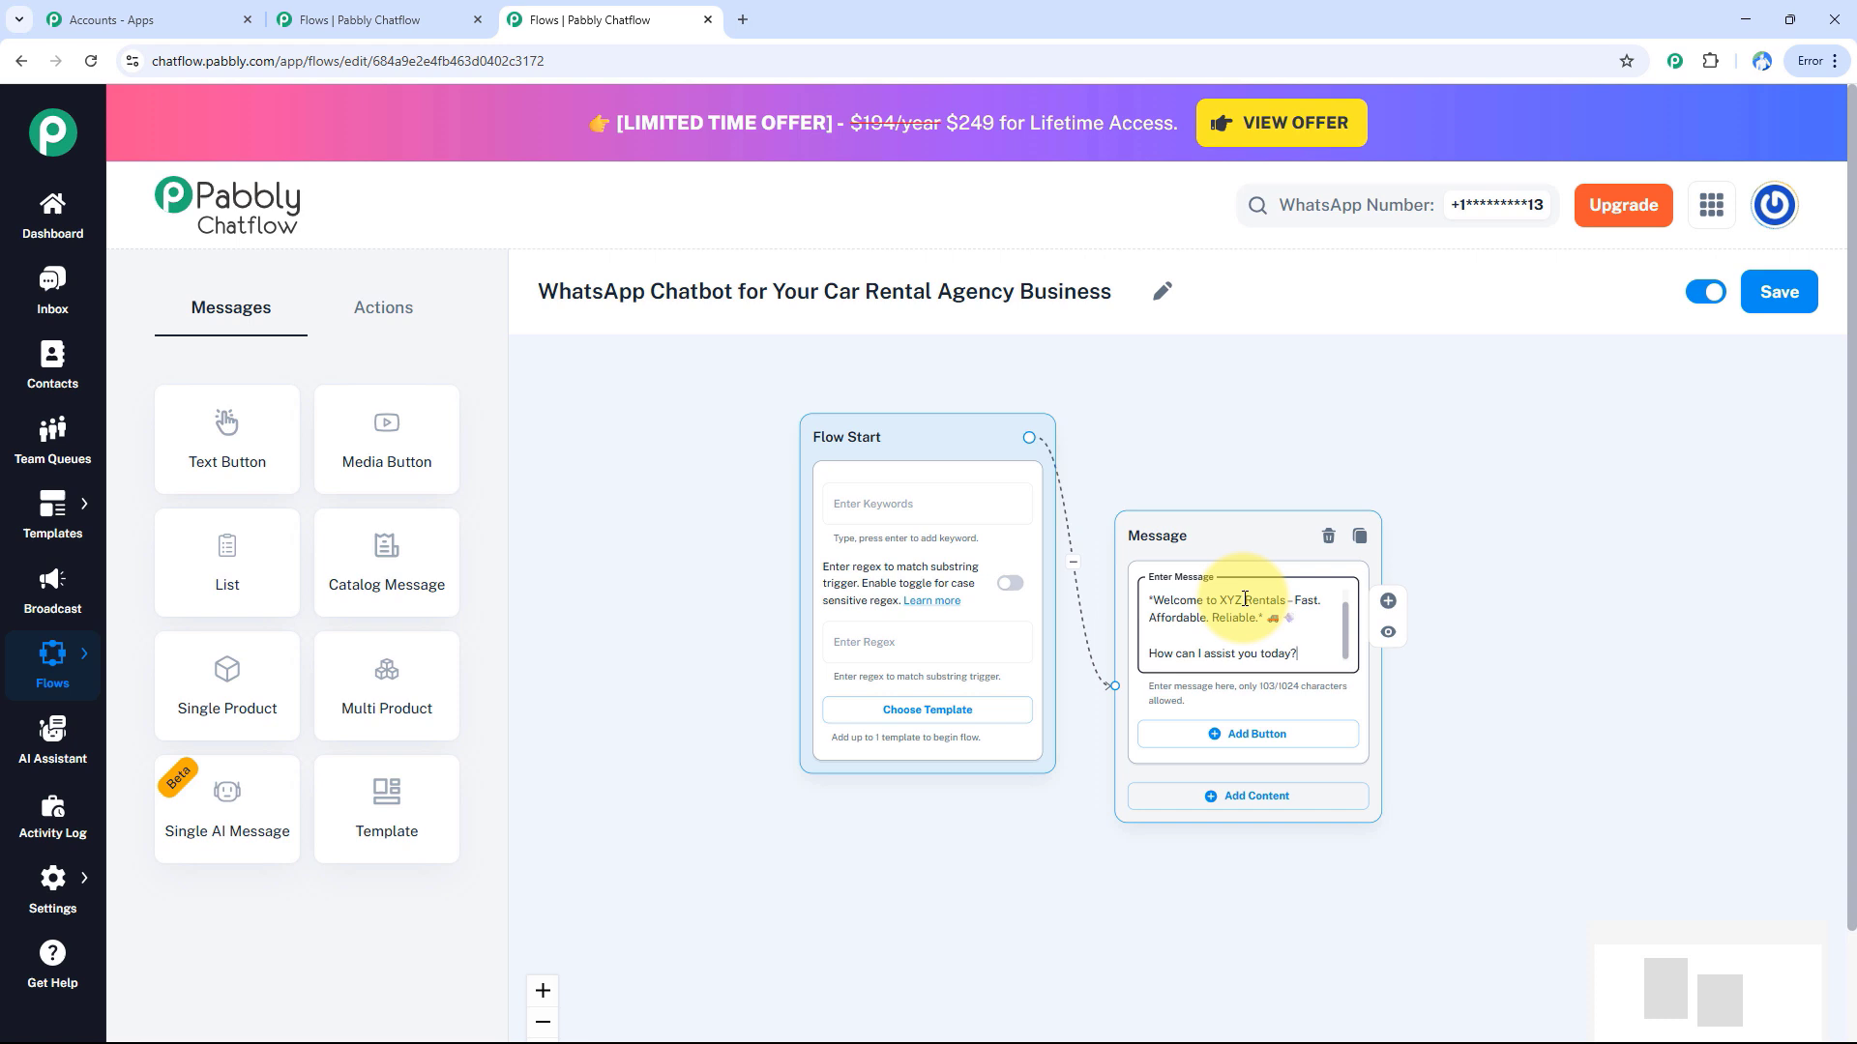
click(1238, 745)
click(1237, 829)
click(1232, 921)
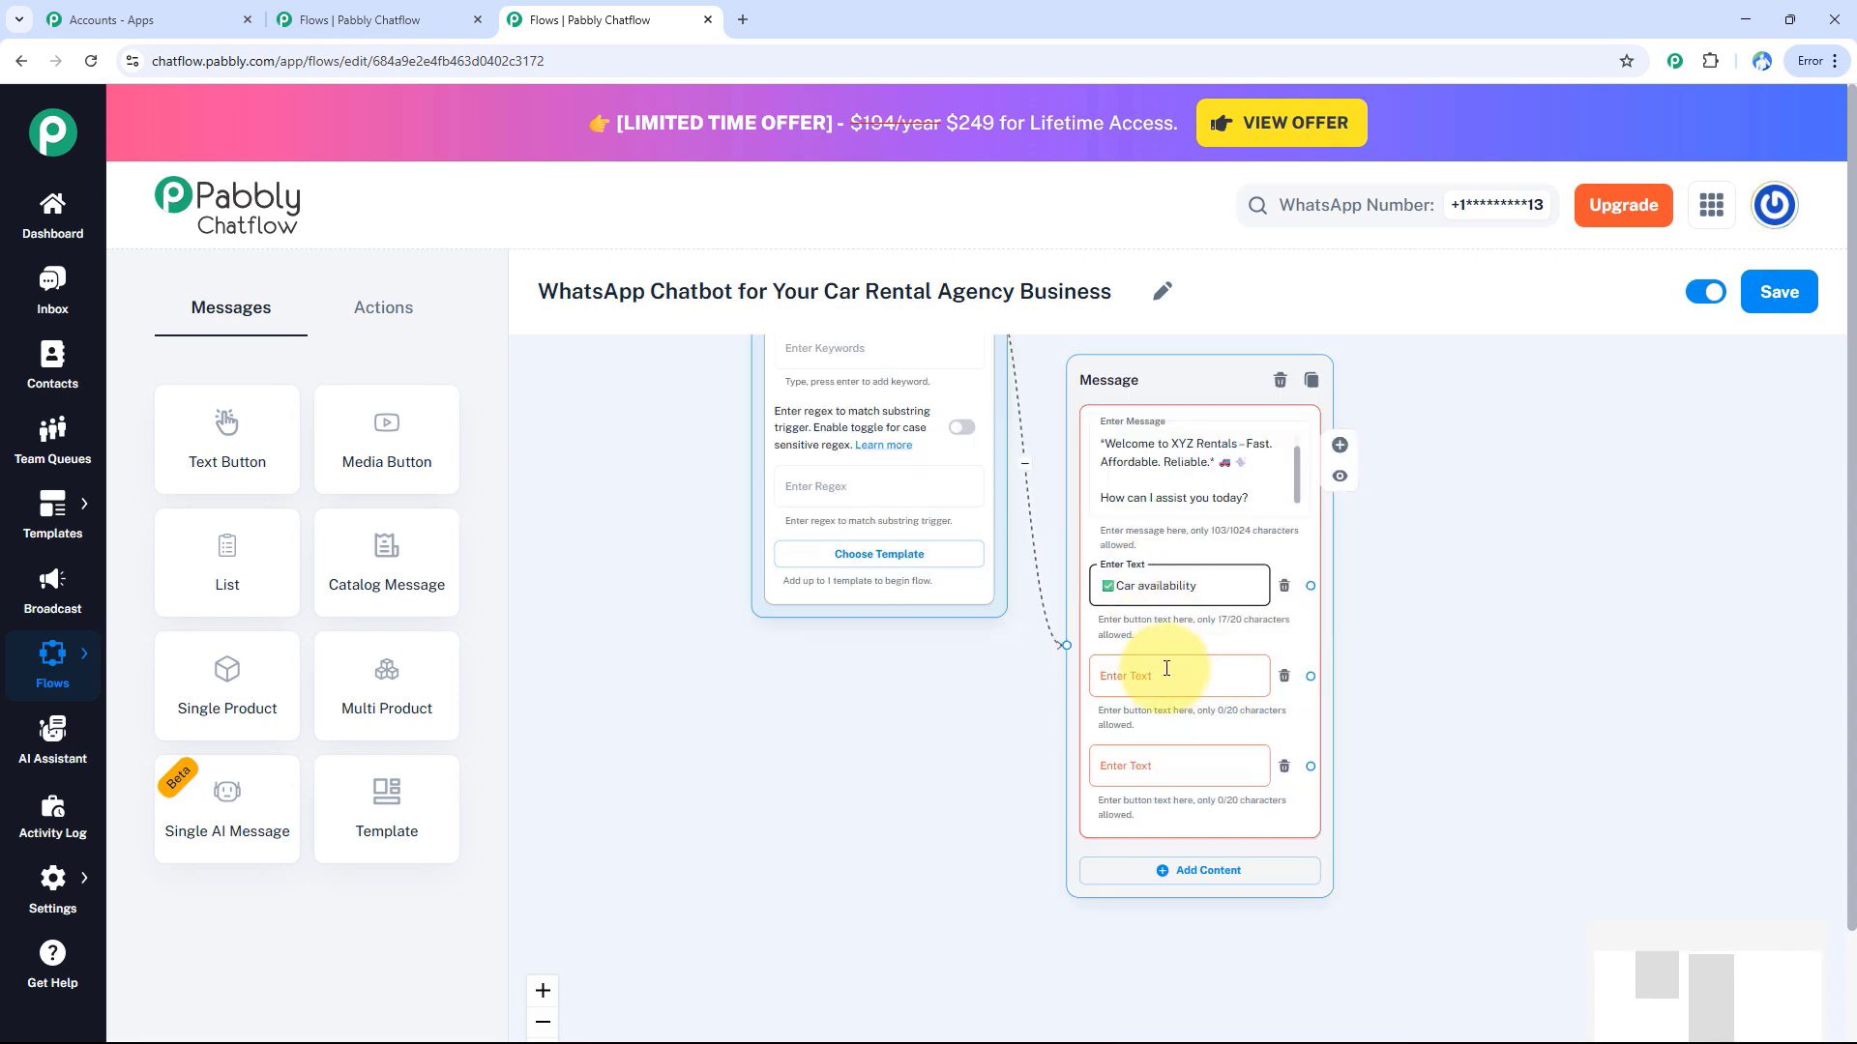
click(1166, 669)
text(📅Make a Reservation)
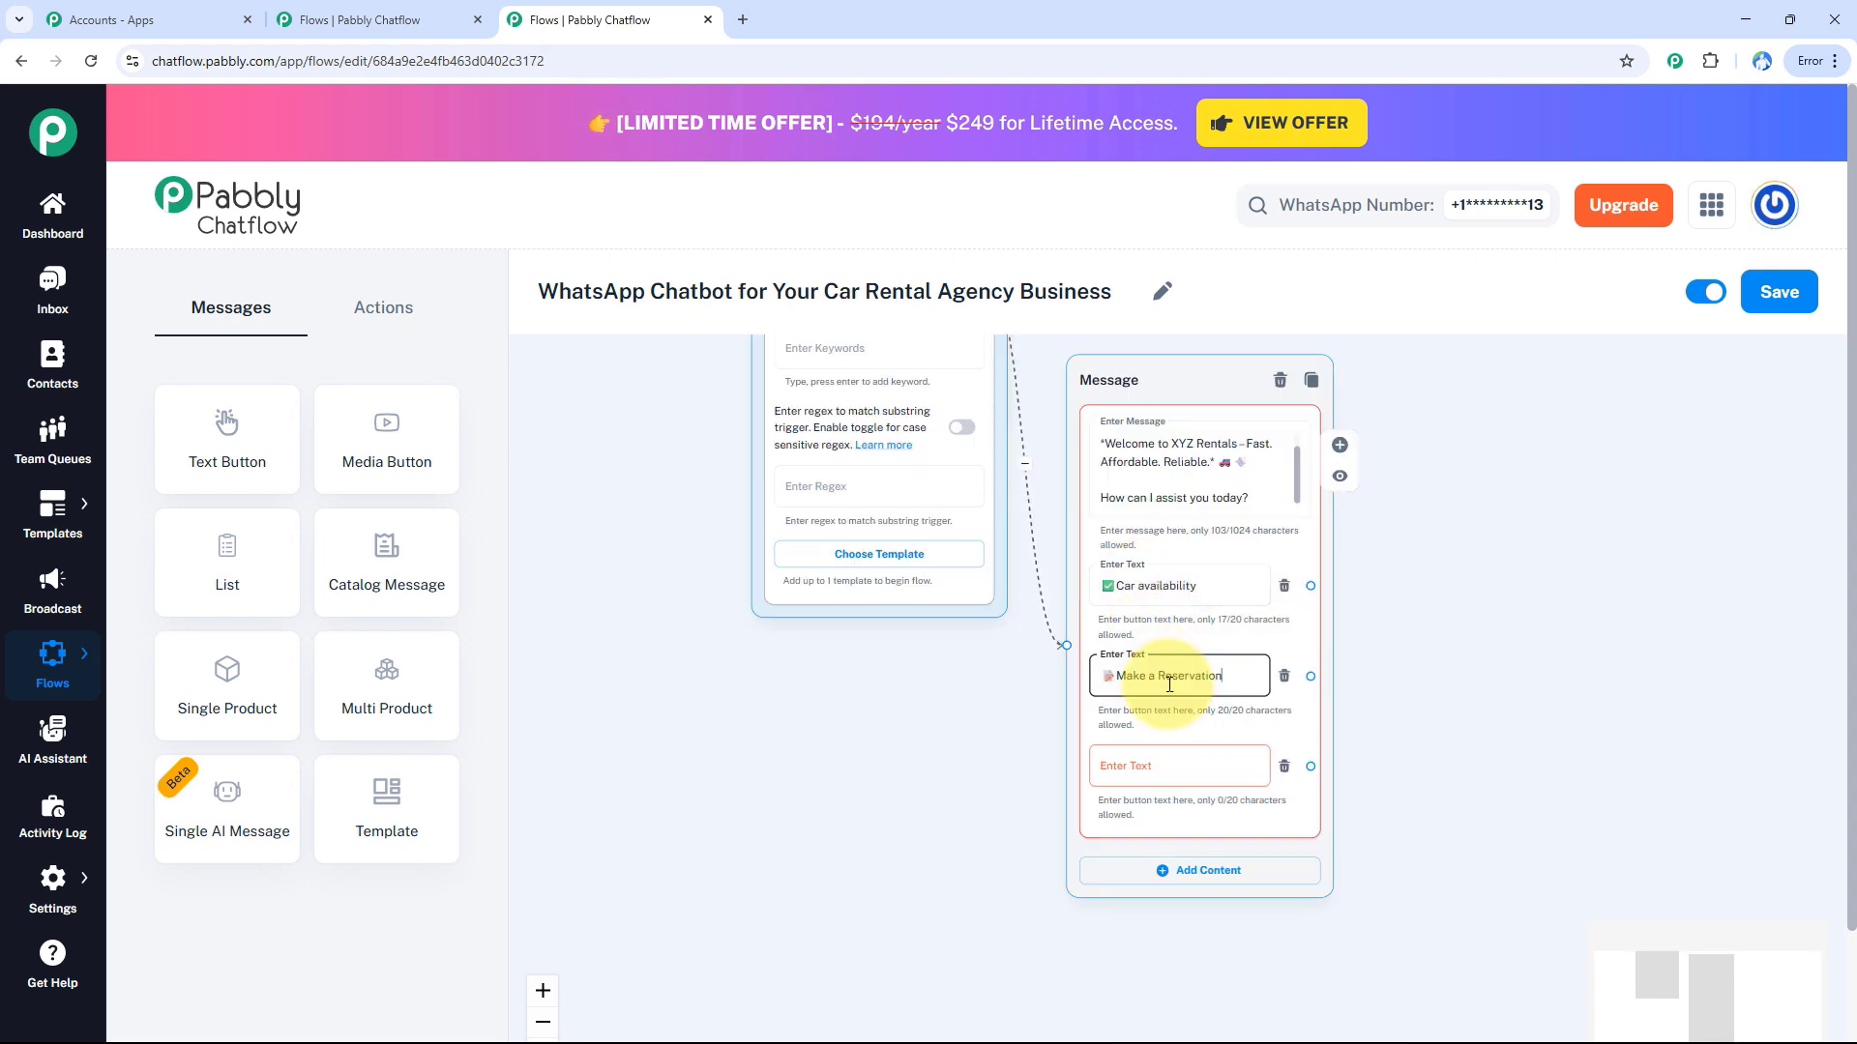
click(1235, 766)
text(❓Ask a Question)
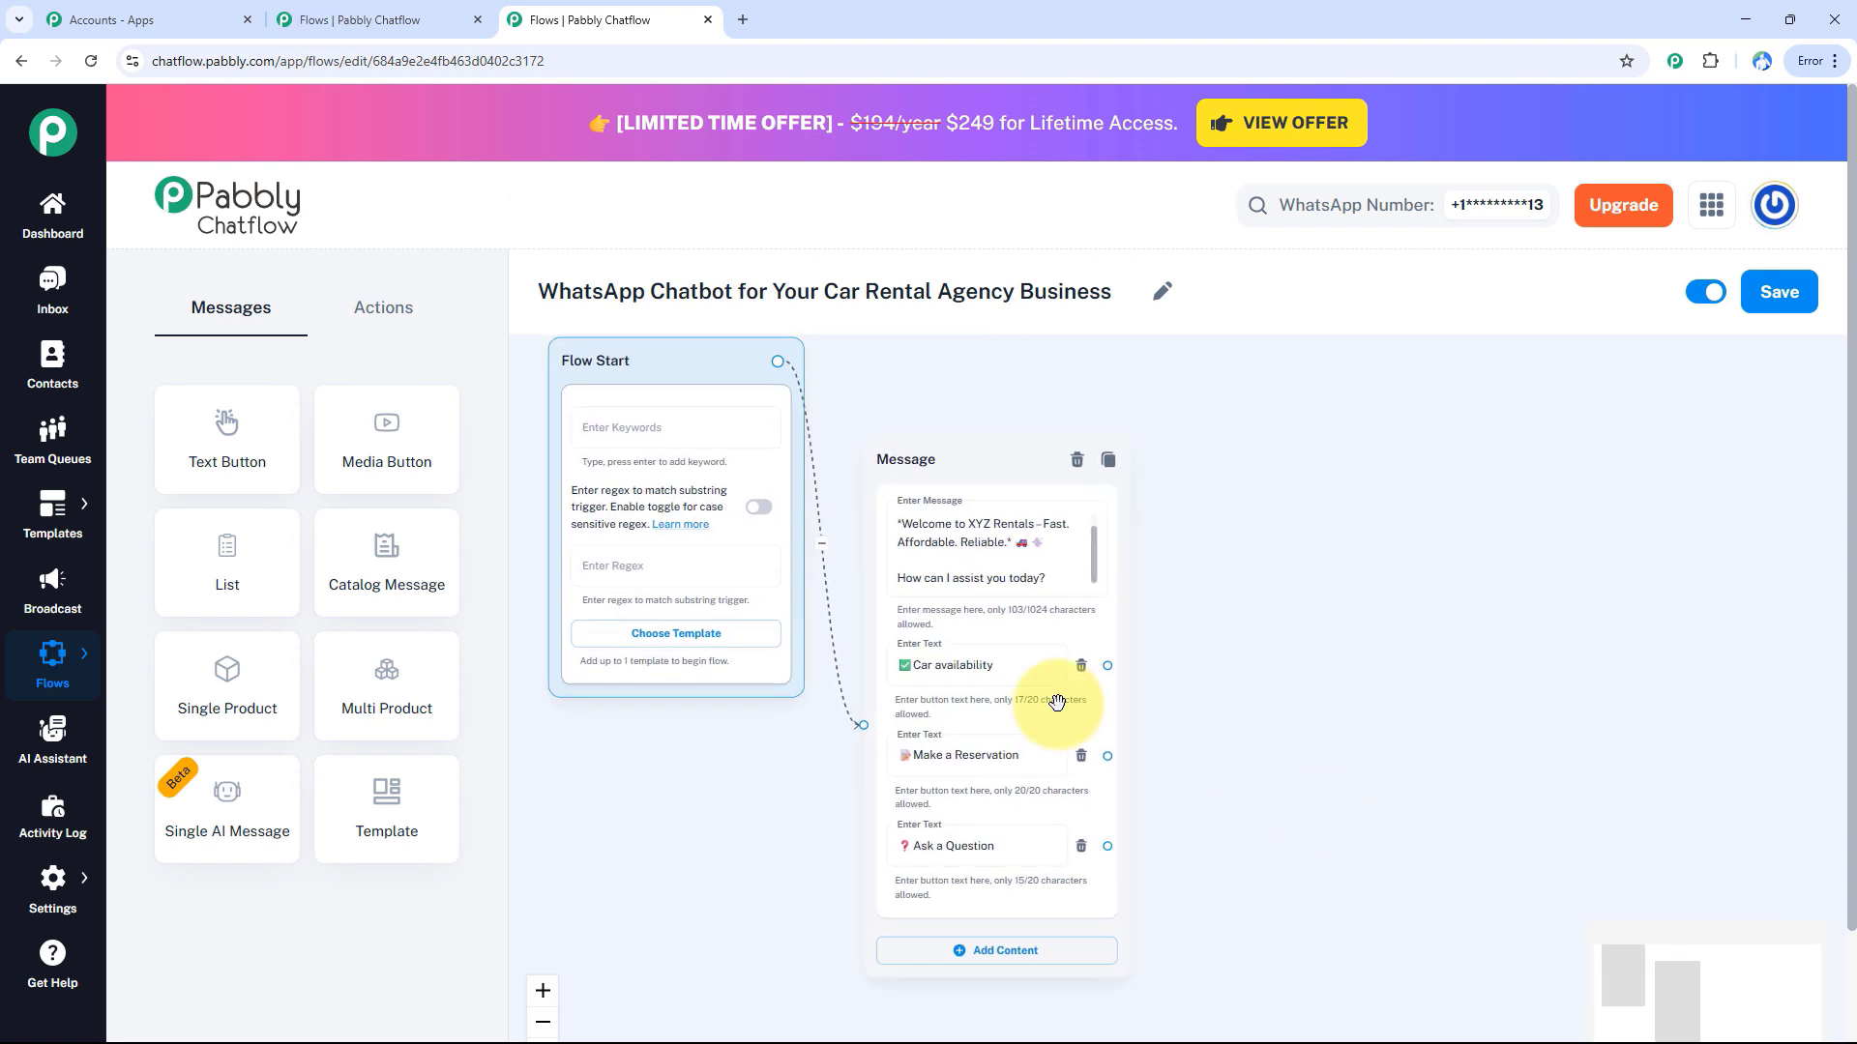
Add an Ask Question action node to the canvas, to the right of the welcome Message node.
click(993, 667)
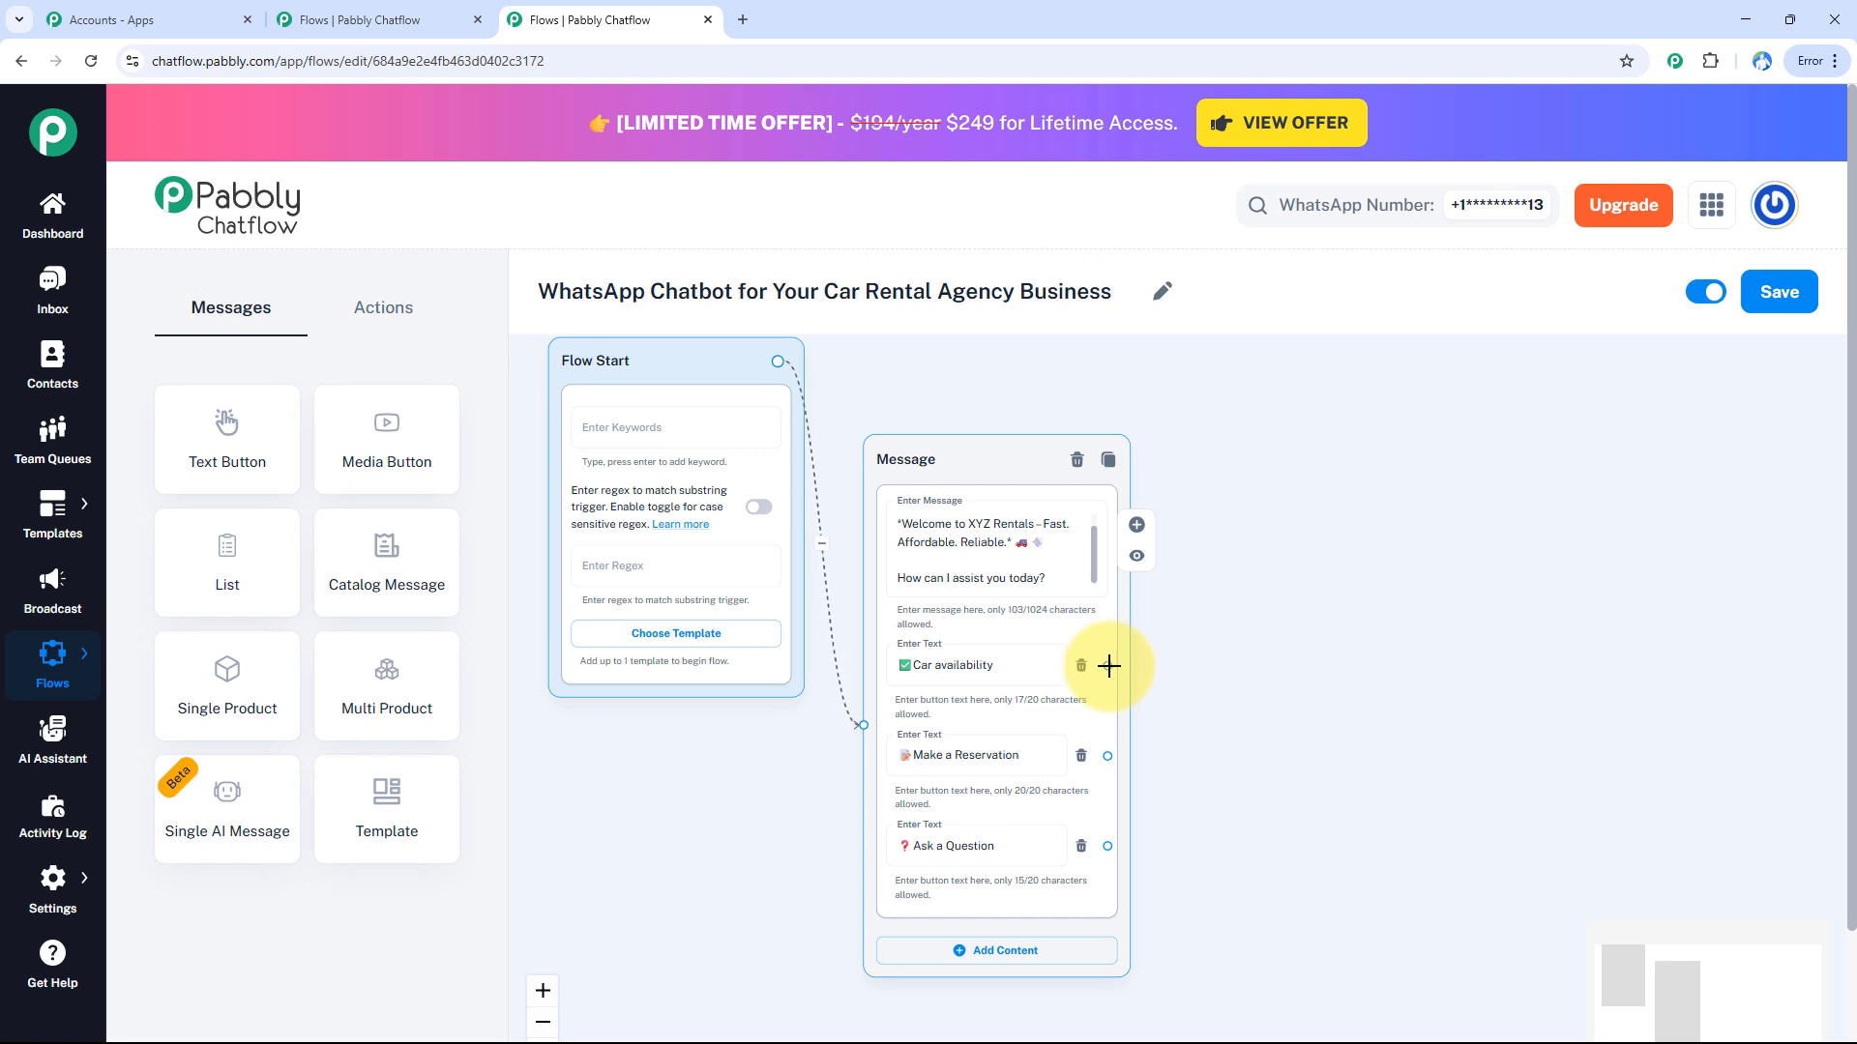
drag(755, 755, 821, 713)
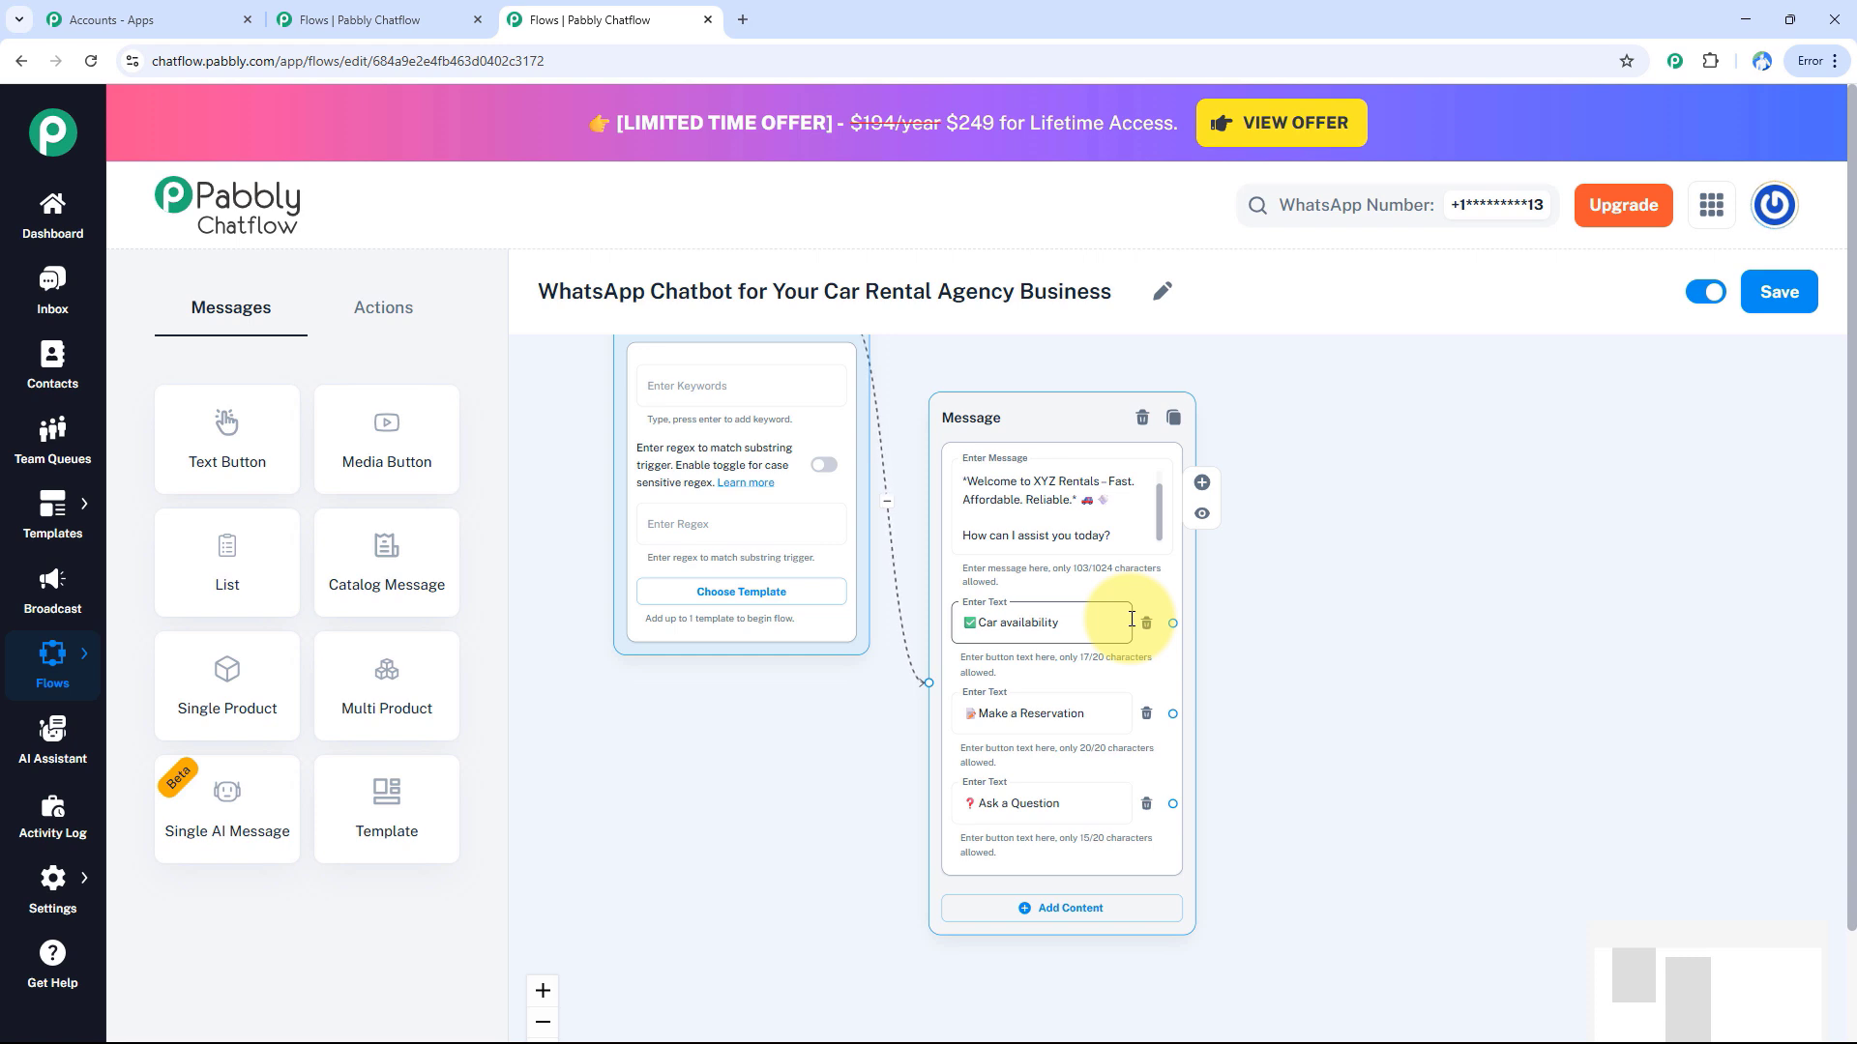
click(370, 305)
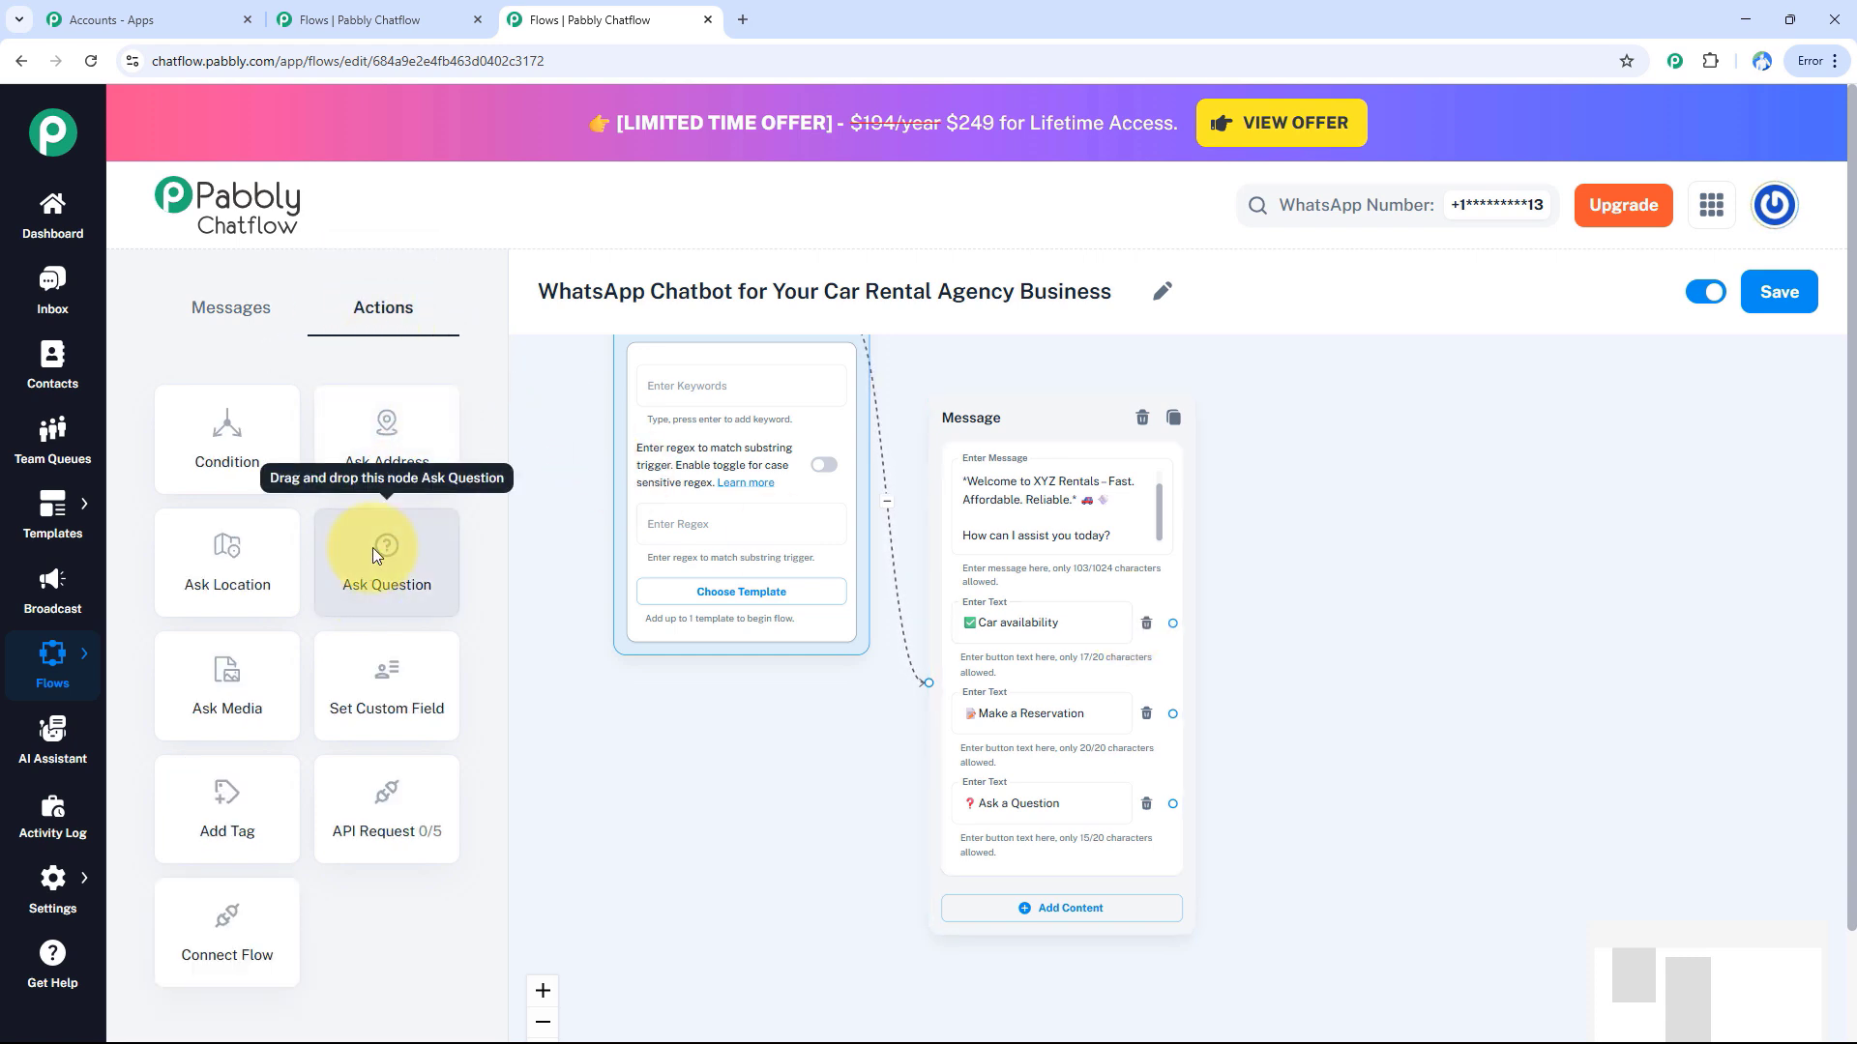
drag(381, 571, 1296, 572)
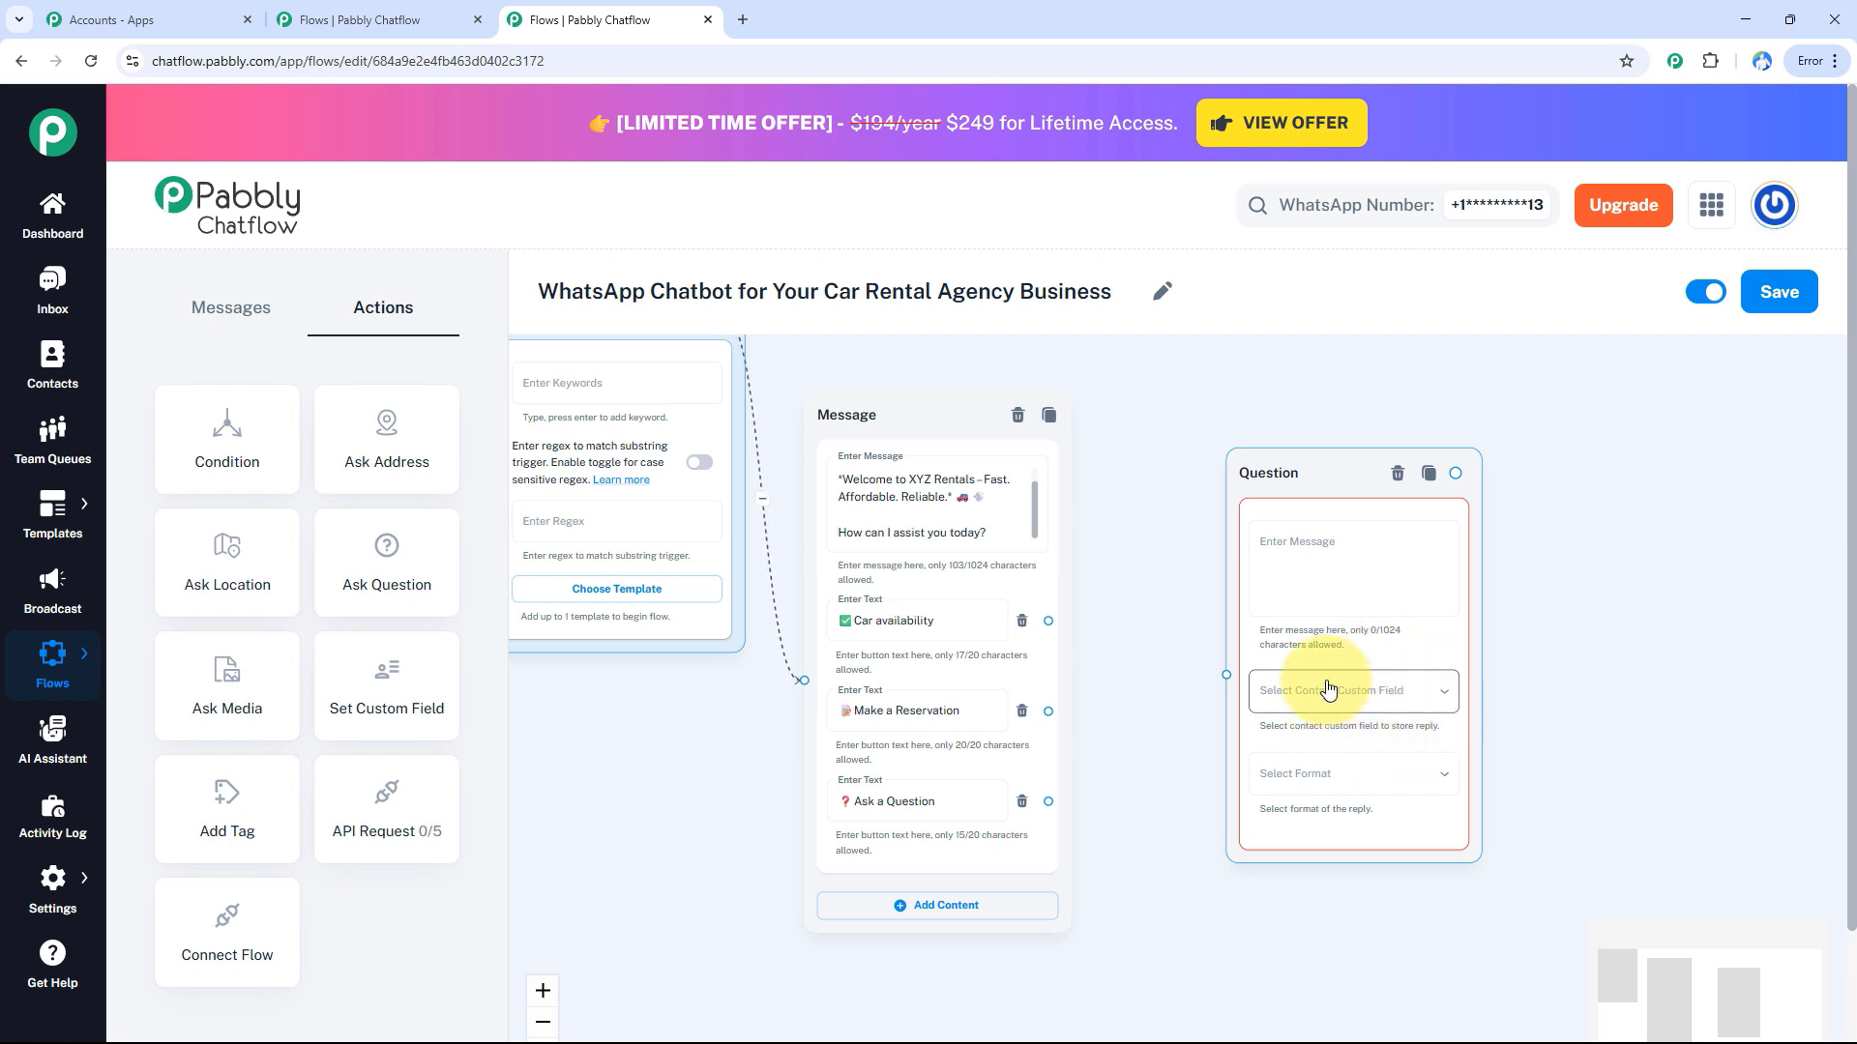
Fill the Question node with the availability message ending in "📍 Pickup Location?", storing replies in vehicle_pickup_location with the format Any.
click(1278, 542)
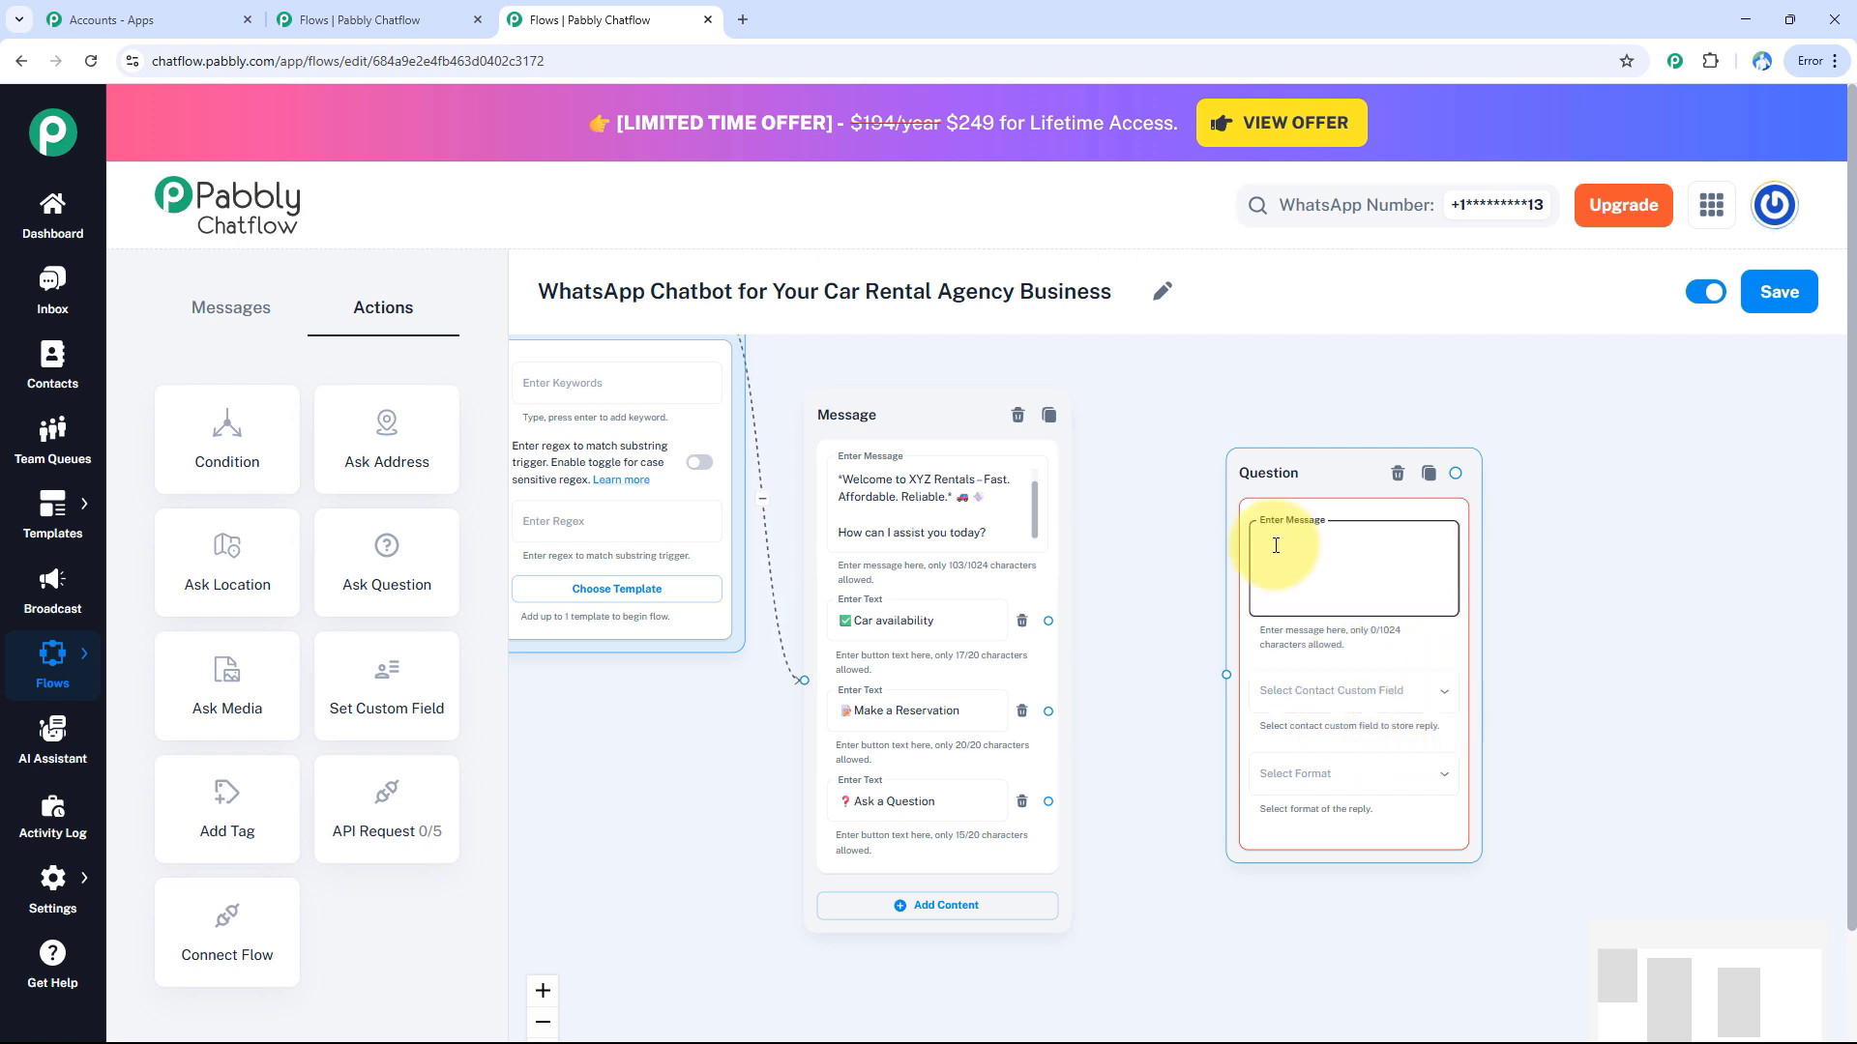
key(ctrl+v)
click(1337, 696)
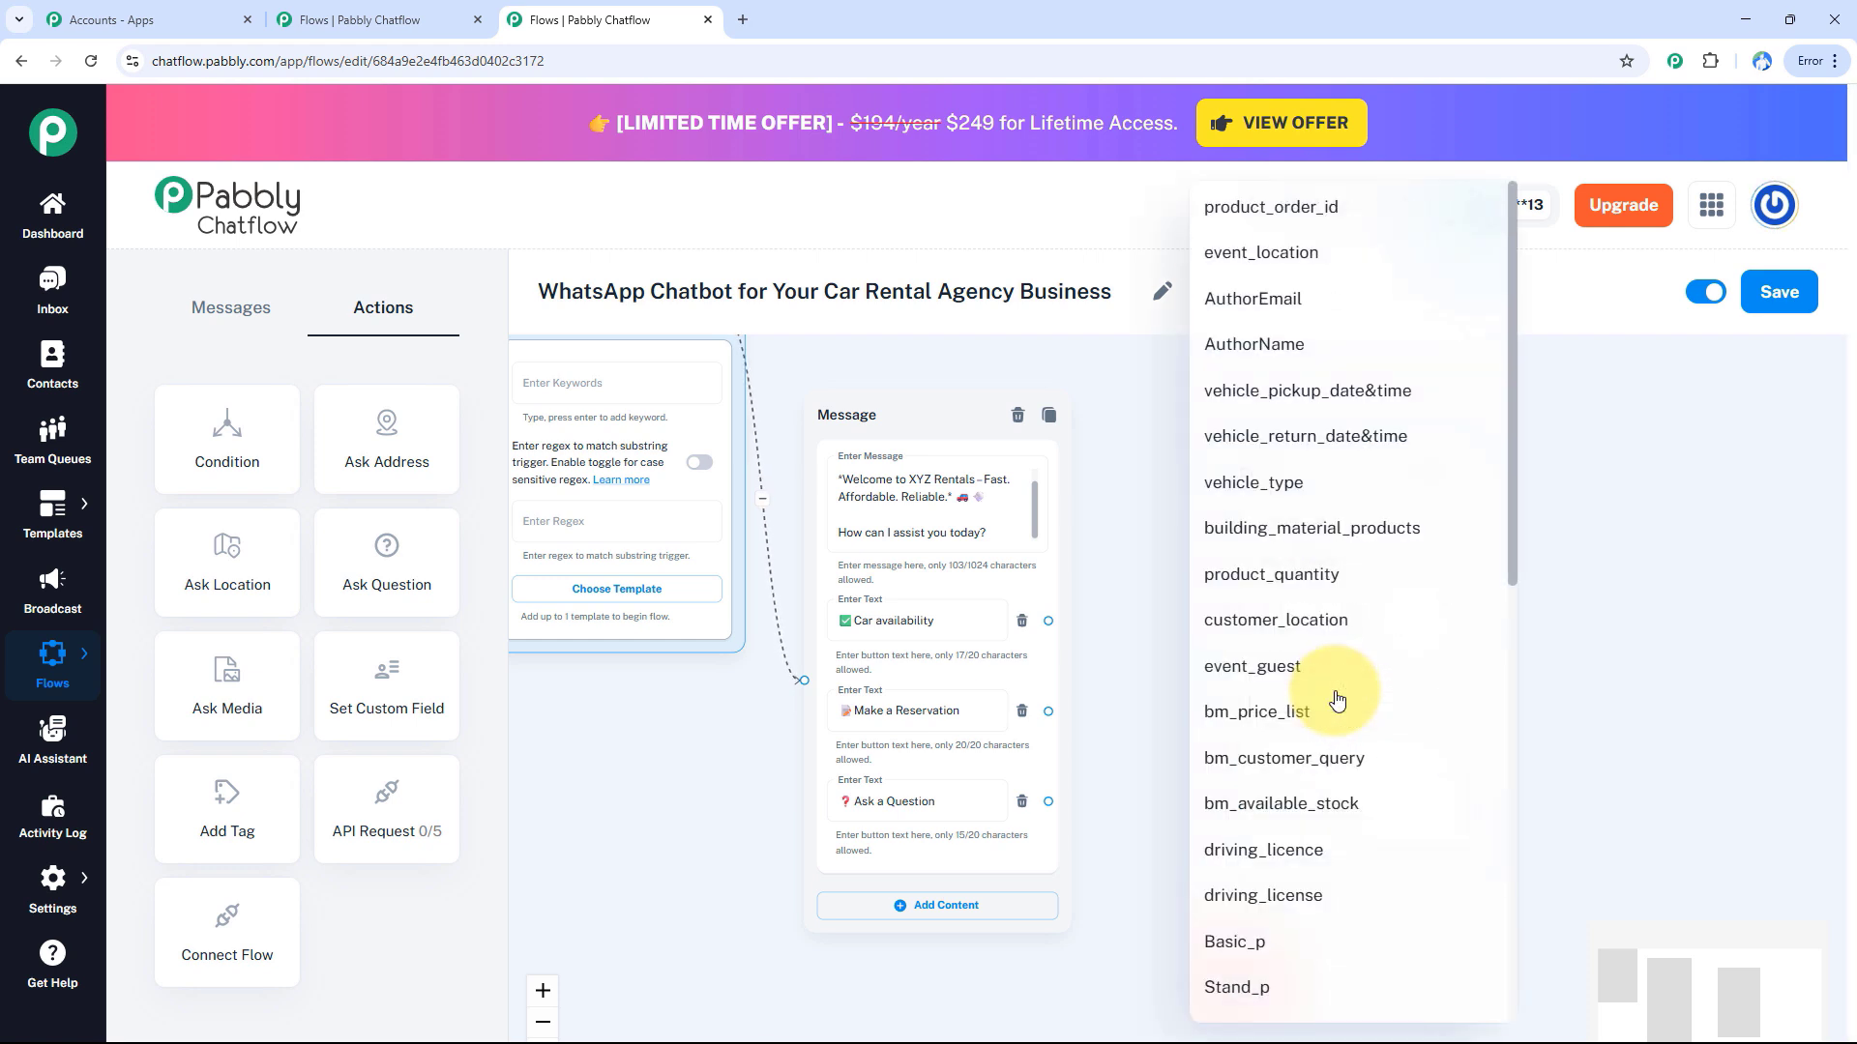
click(1309, 772)
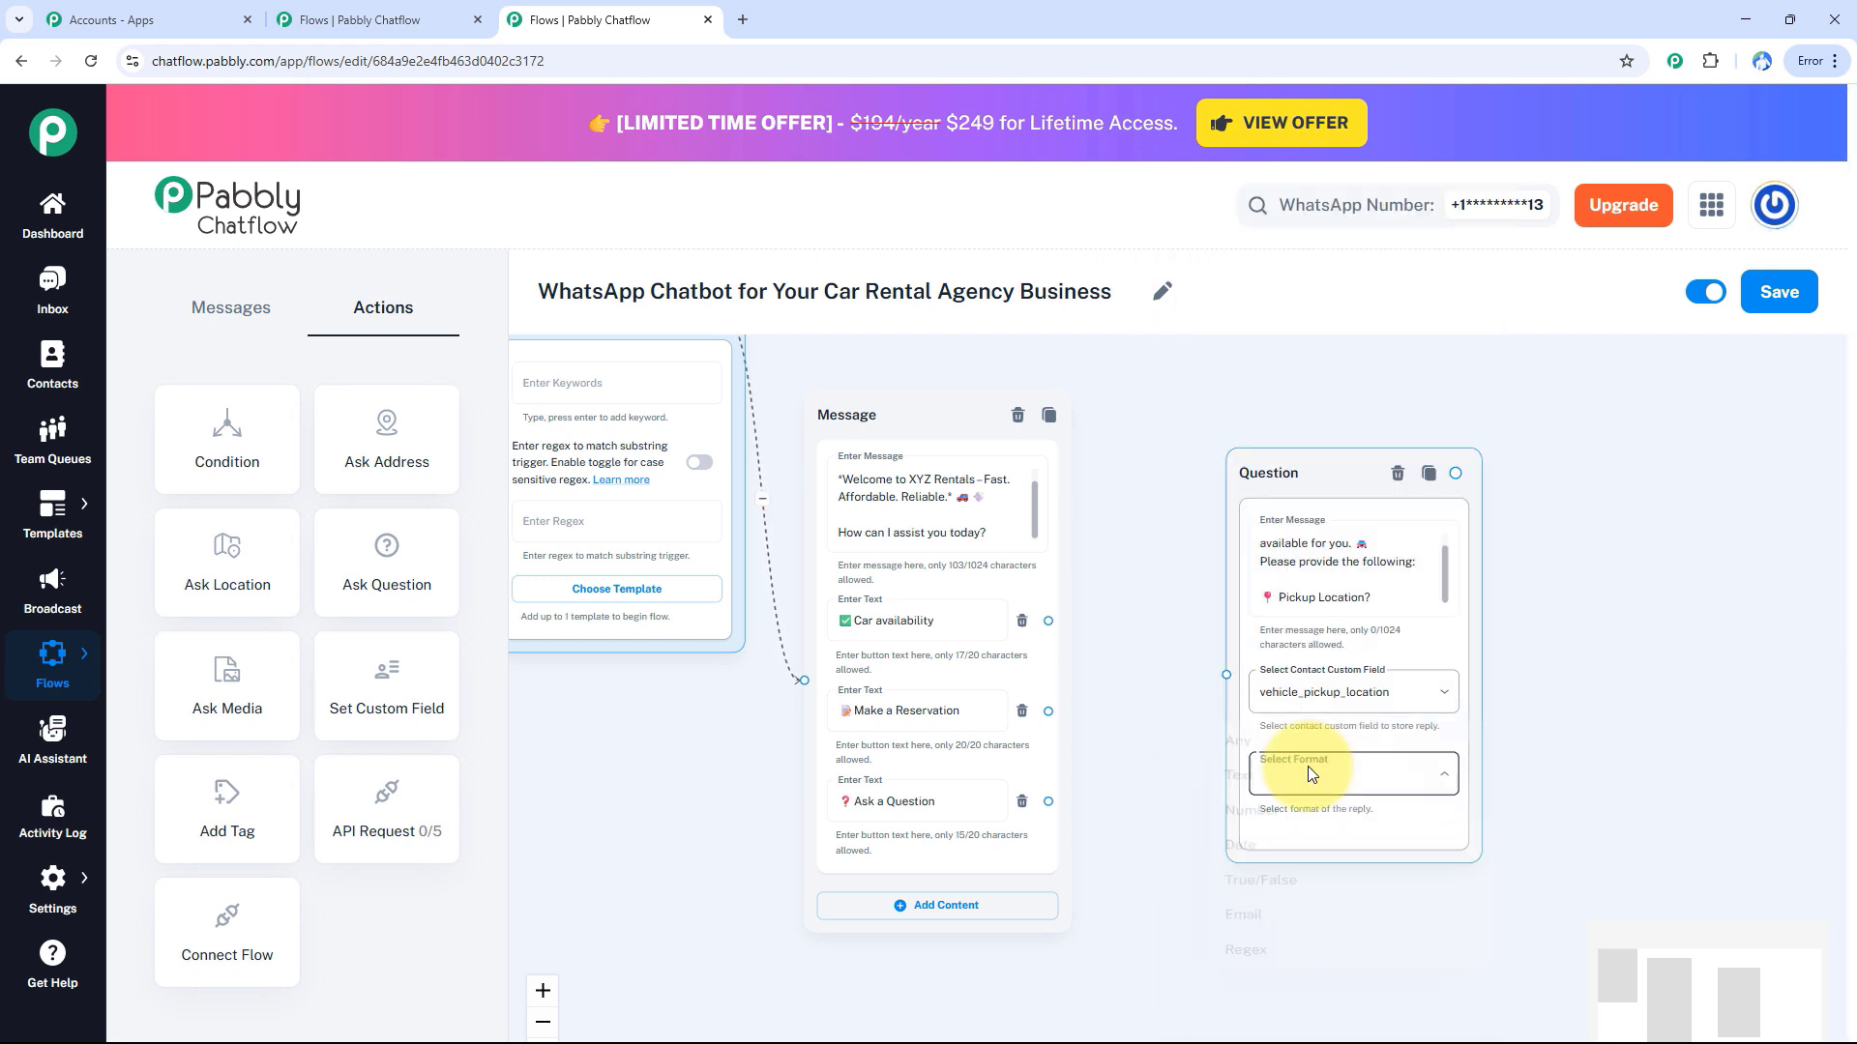
click(1272, 727)
Add three Question nodes: "Pickup Date & Time?", "Return Date & Time?" and "Preferred Car Type (SUV, Sedan, Hatchback, etc.)", stored in vehicle_pickup_date&time, vehicle_return_date&time and vehicle_type, format Any.
scroll(1274, 725, down, 3)
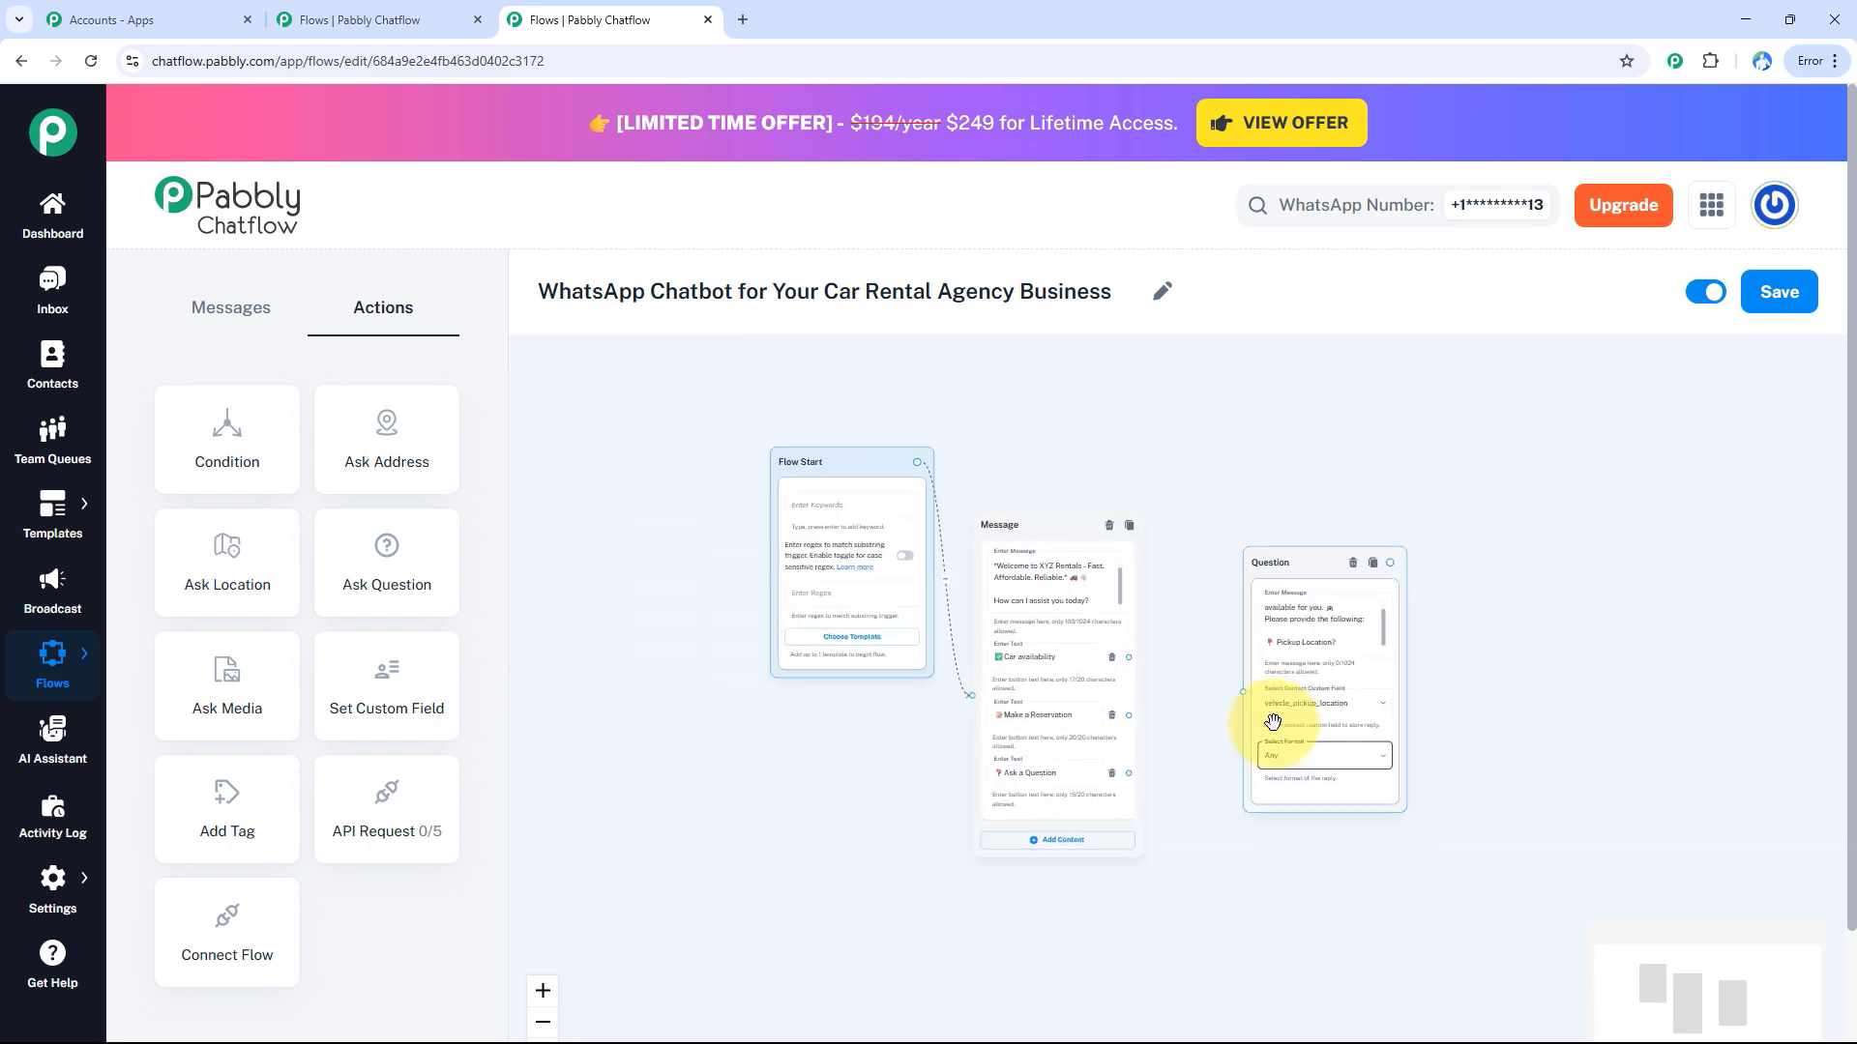
drag(1577, 632, 1197, 552)
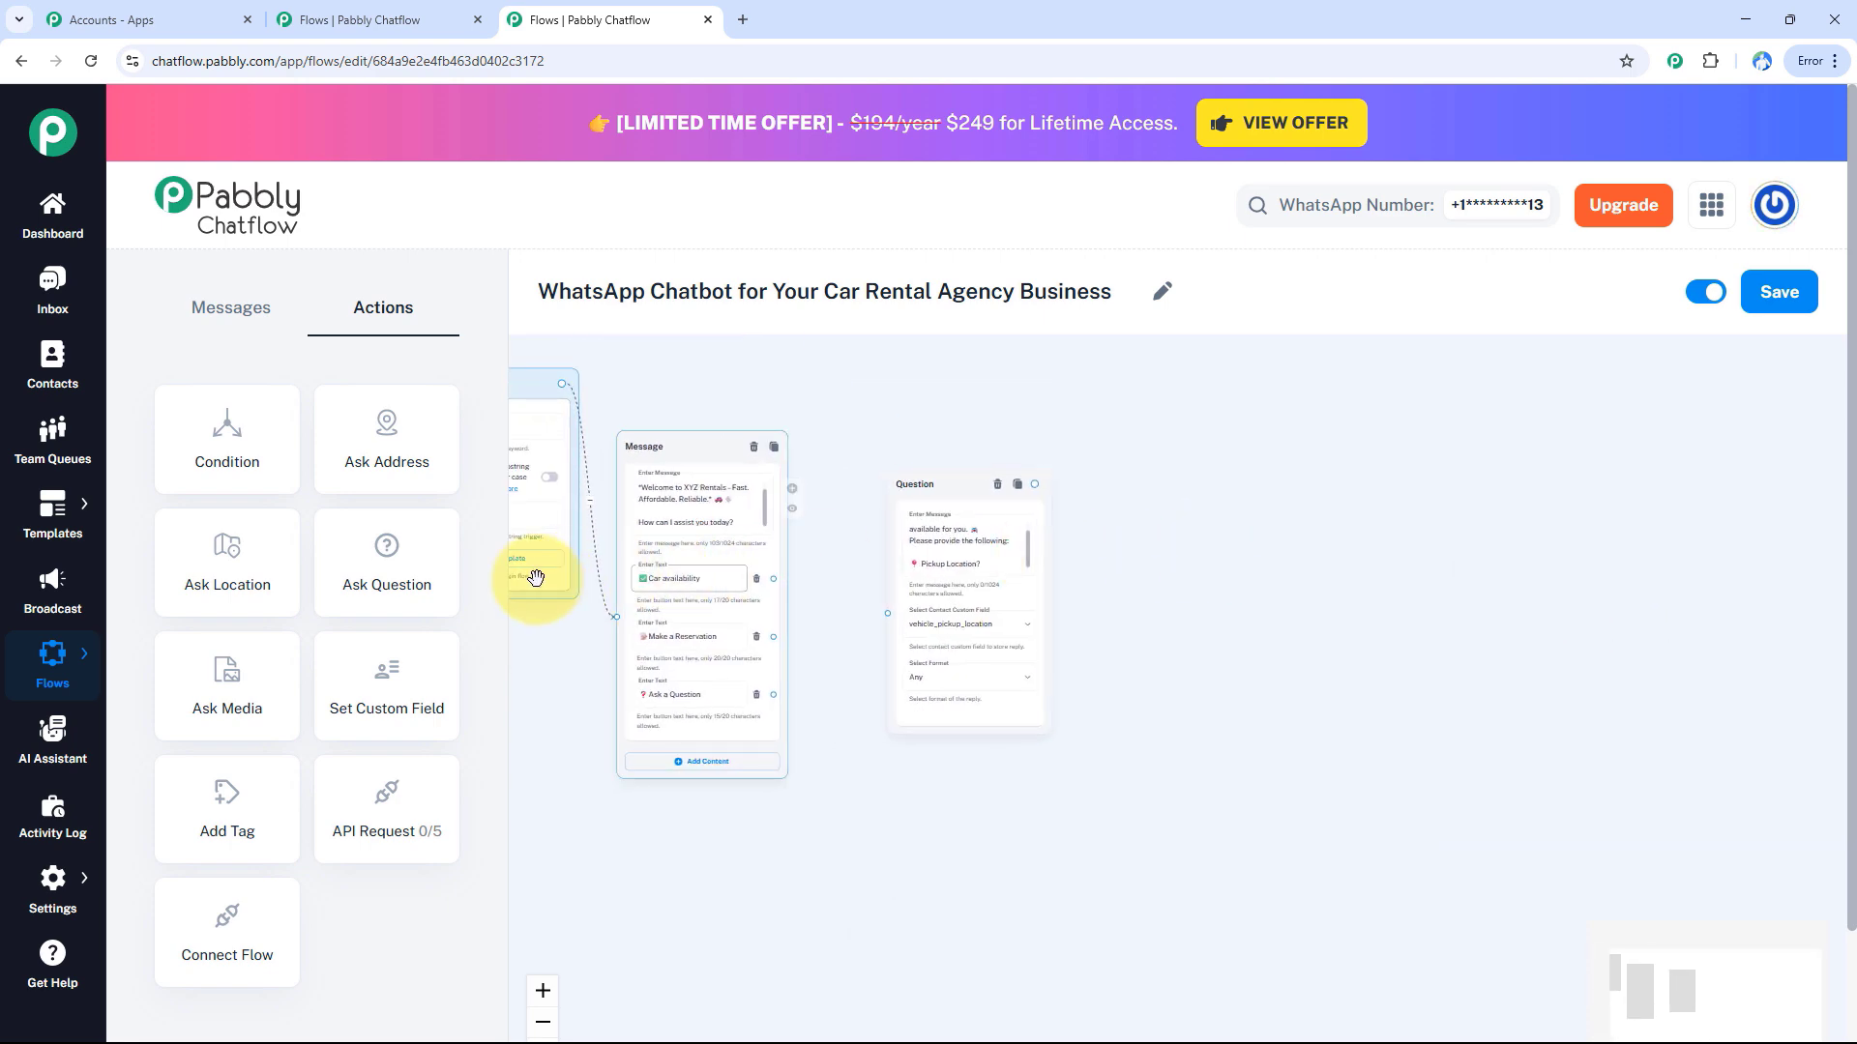
drag(402, 570, 1189, 547)
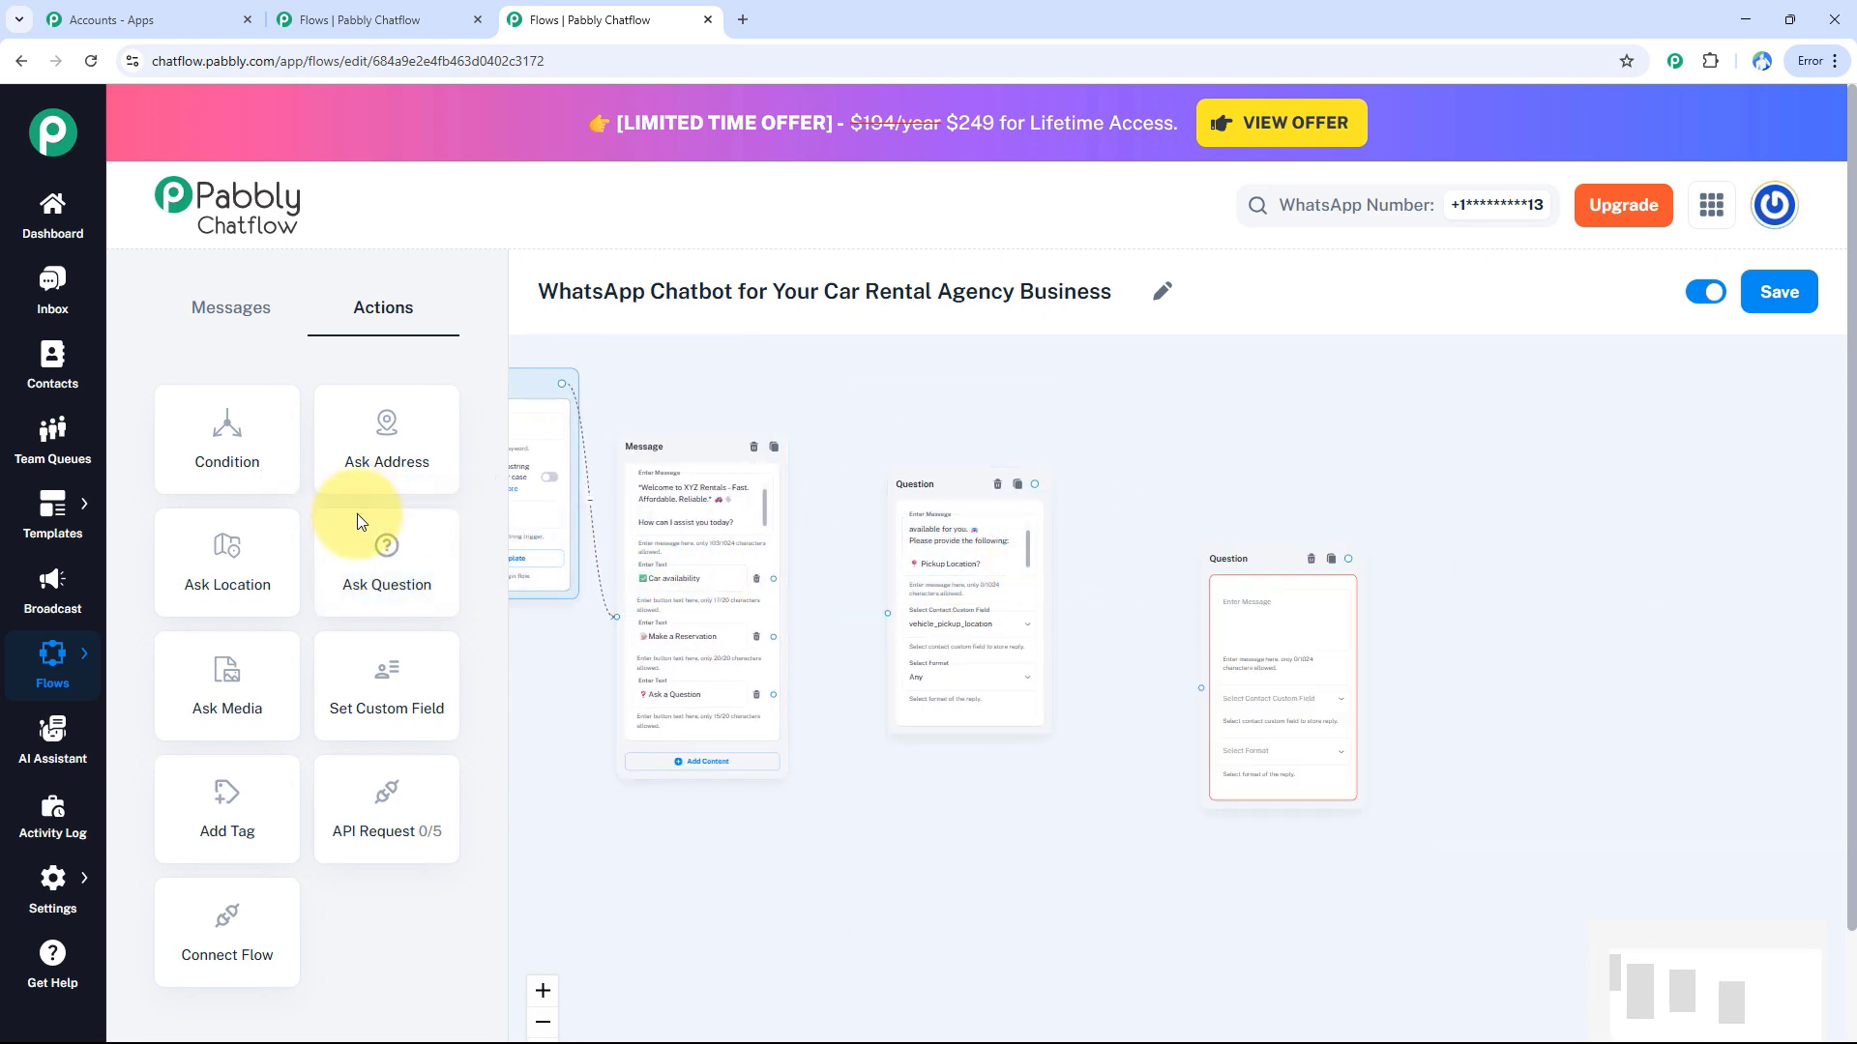
drag(357, 513, 1463, 507)
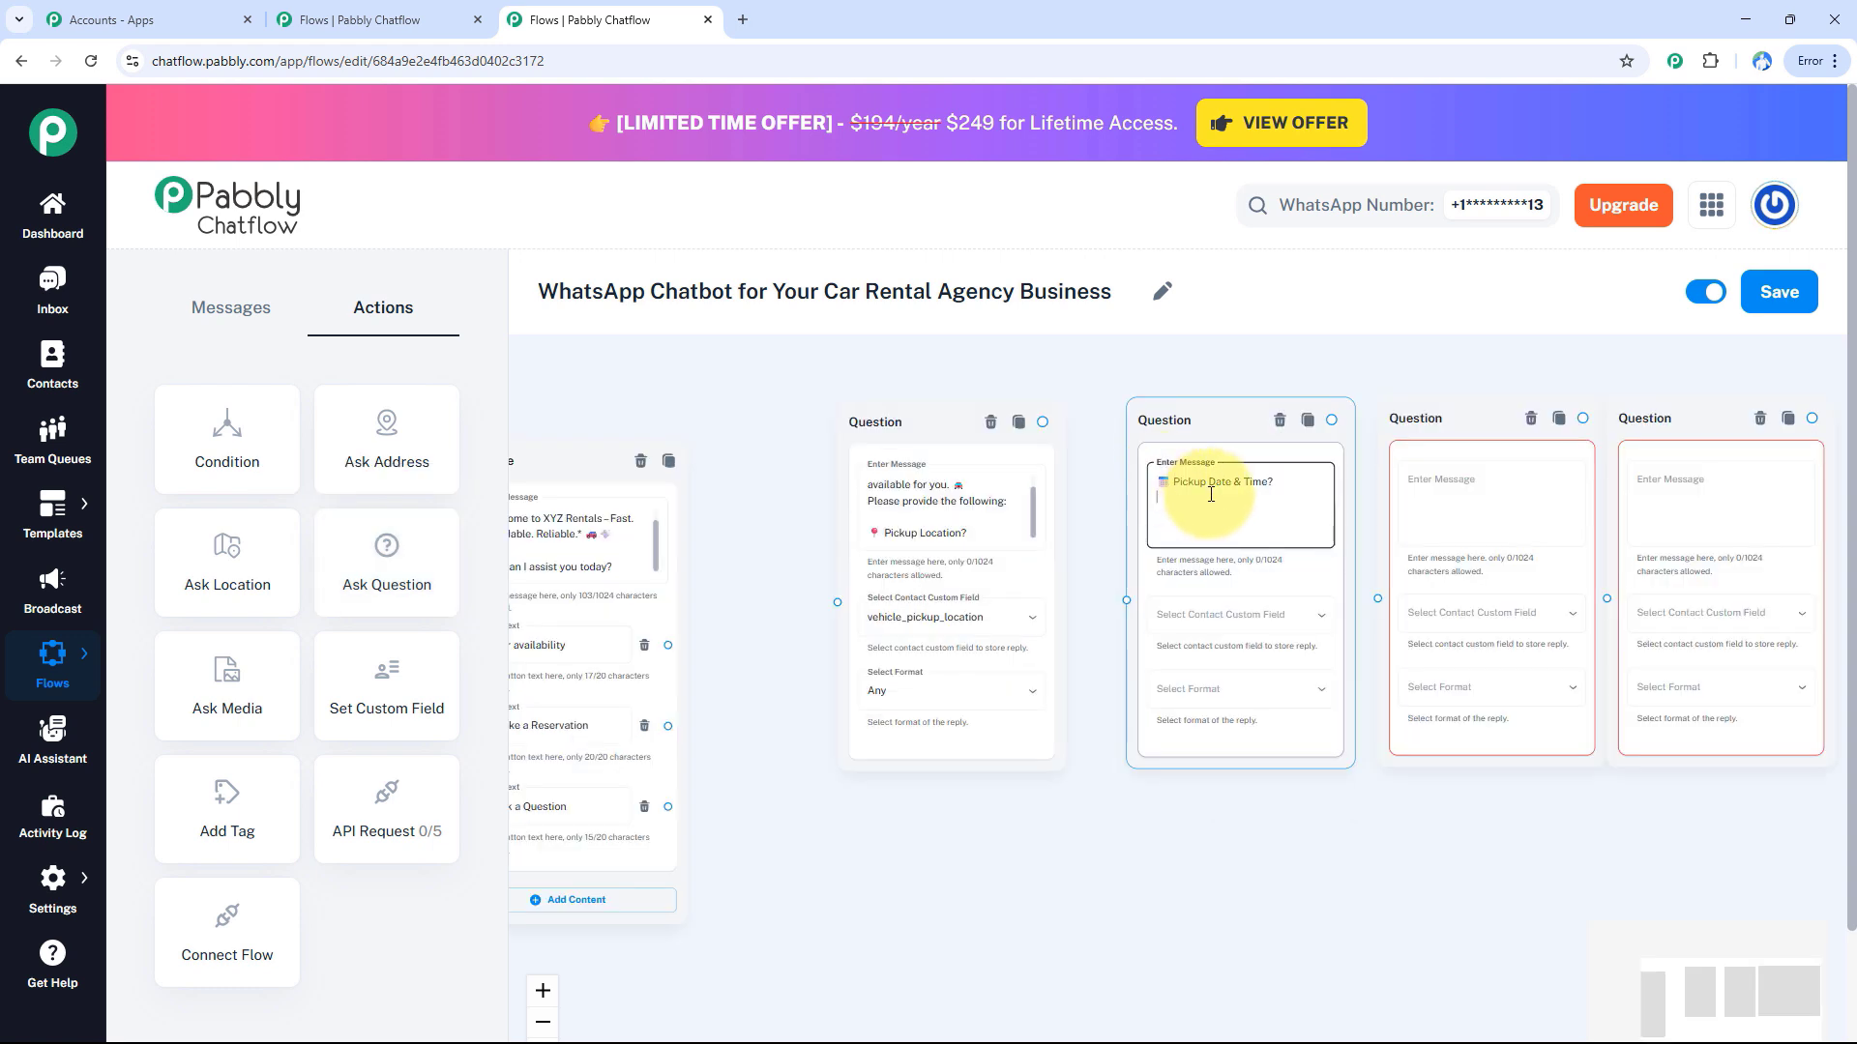
click(1442, 474)
text(🗓️ Return Date & Time?)
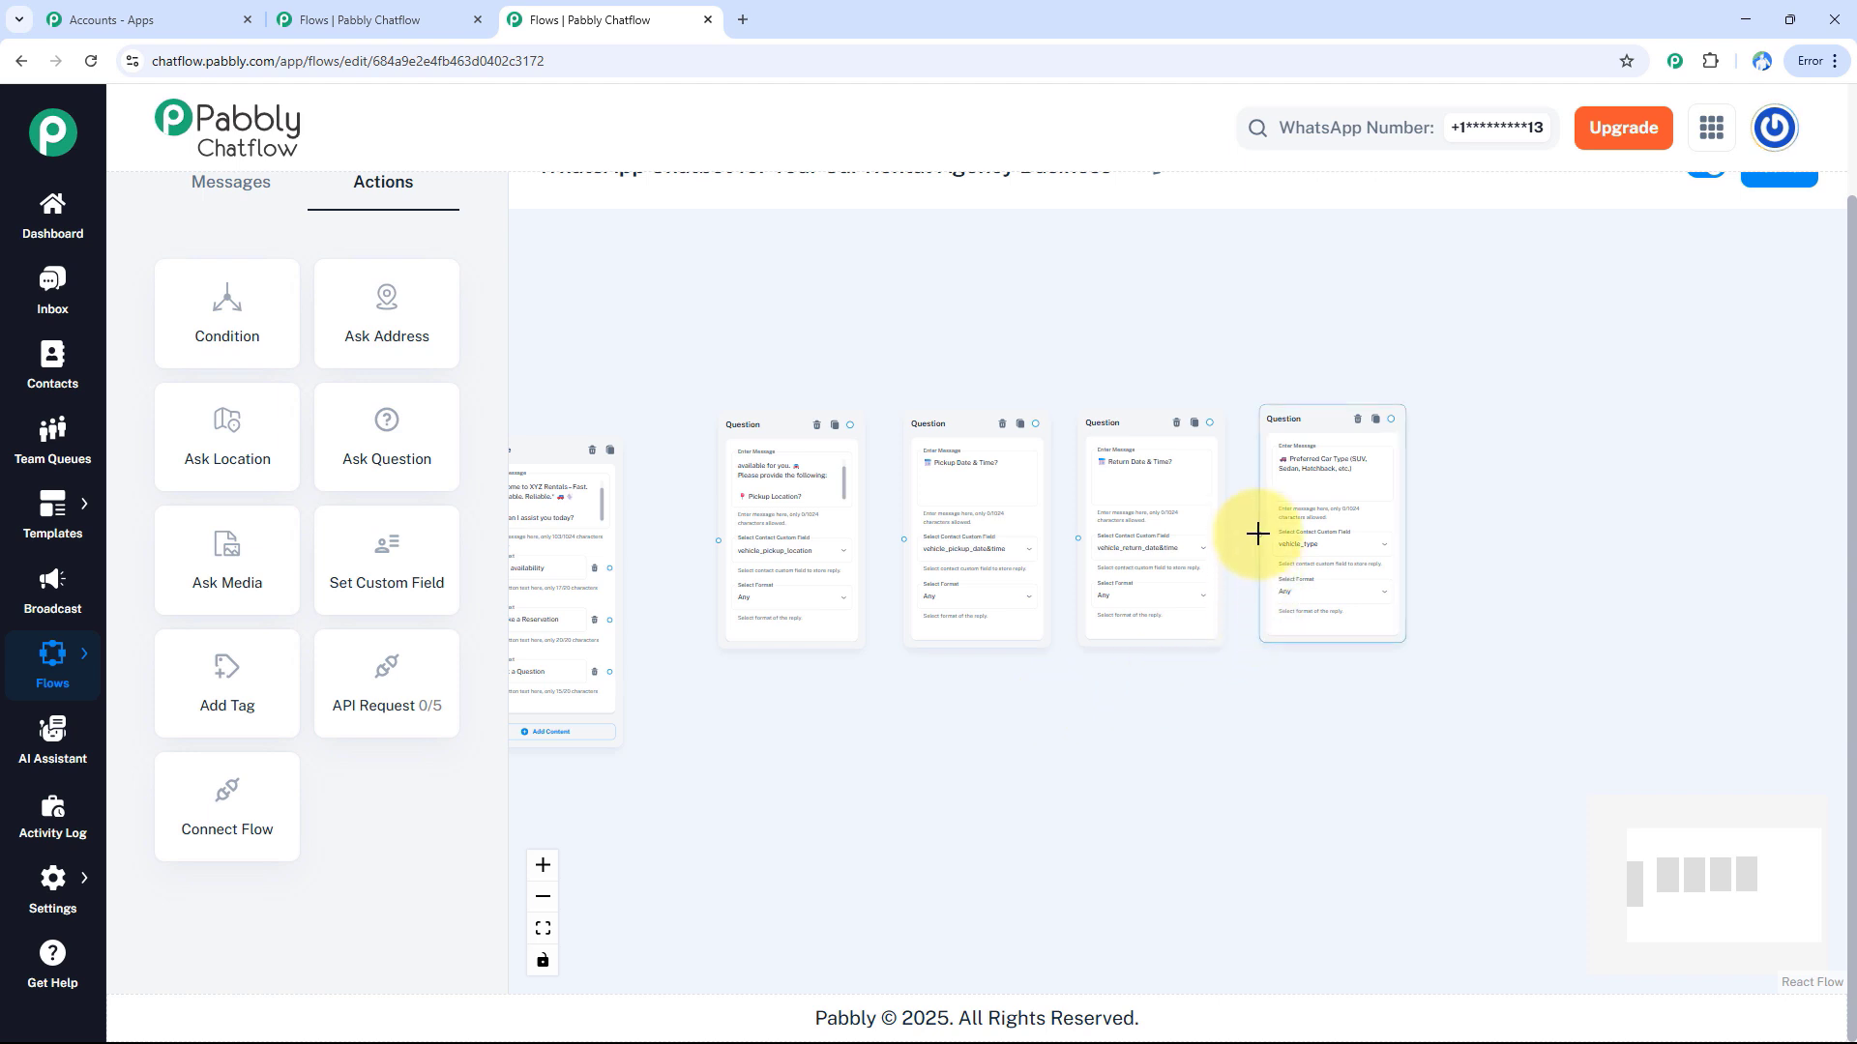
Chain the four questions in order from the Car availability button, and add a Message node linked from the car type question.
drag(1260, 533, 1207, 423)
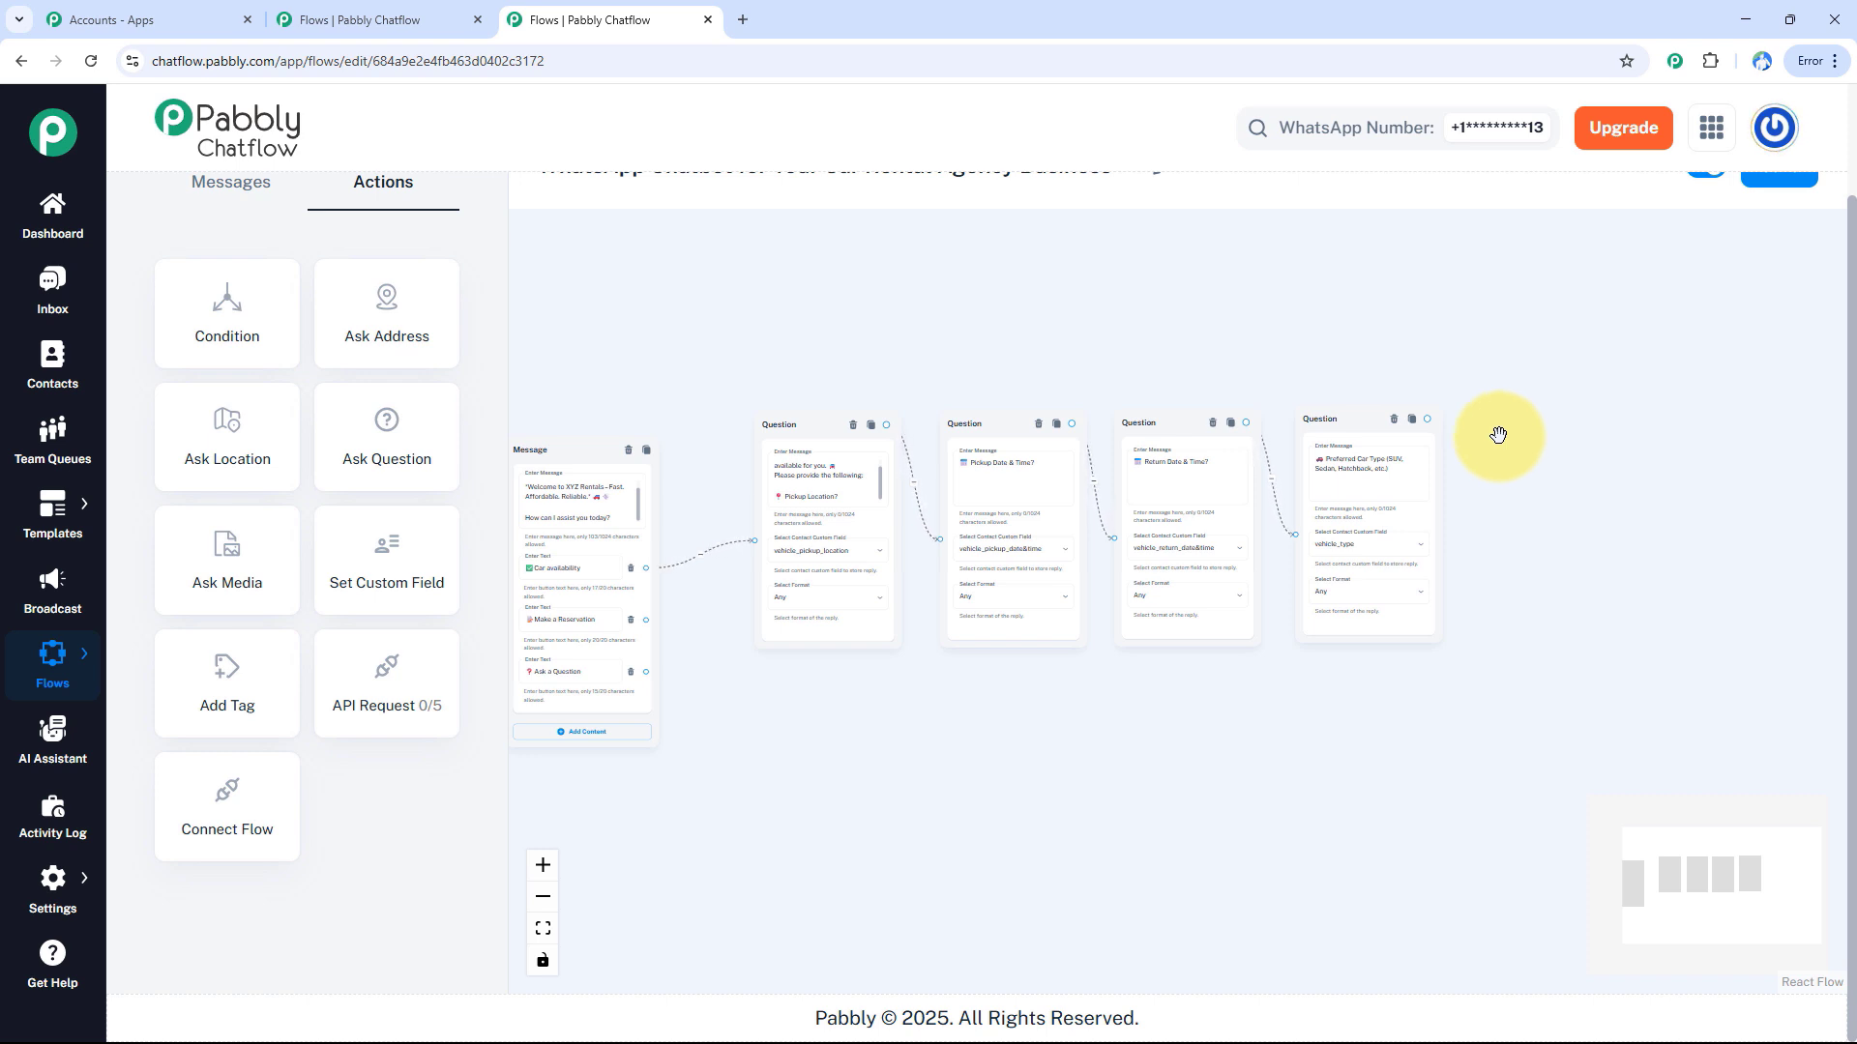
scroll(1383, 419, up, 3)
click(1375, 419)
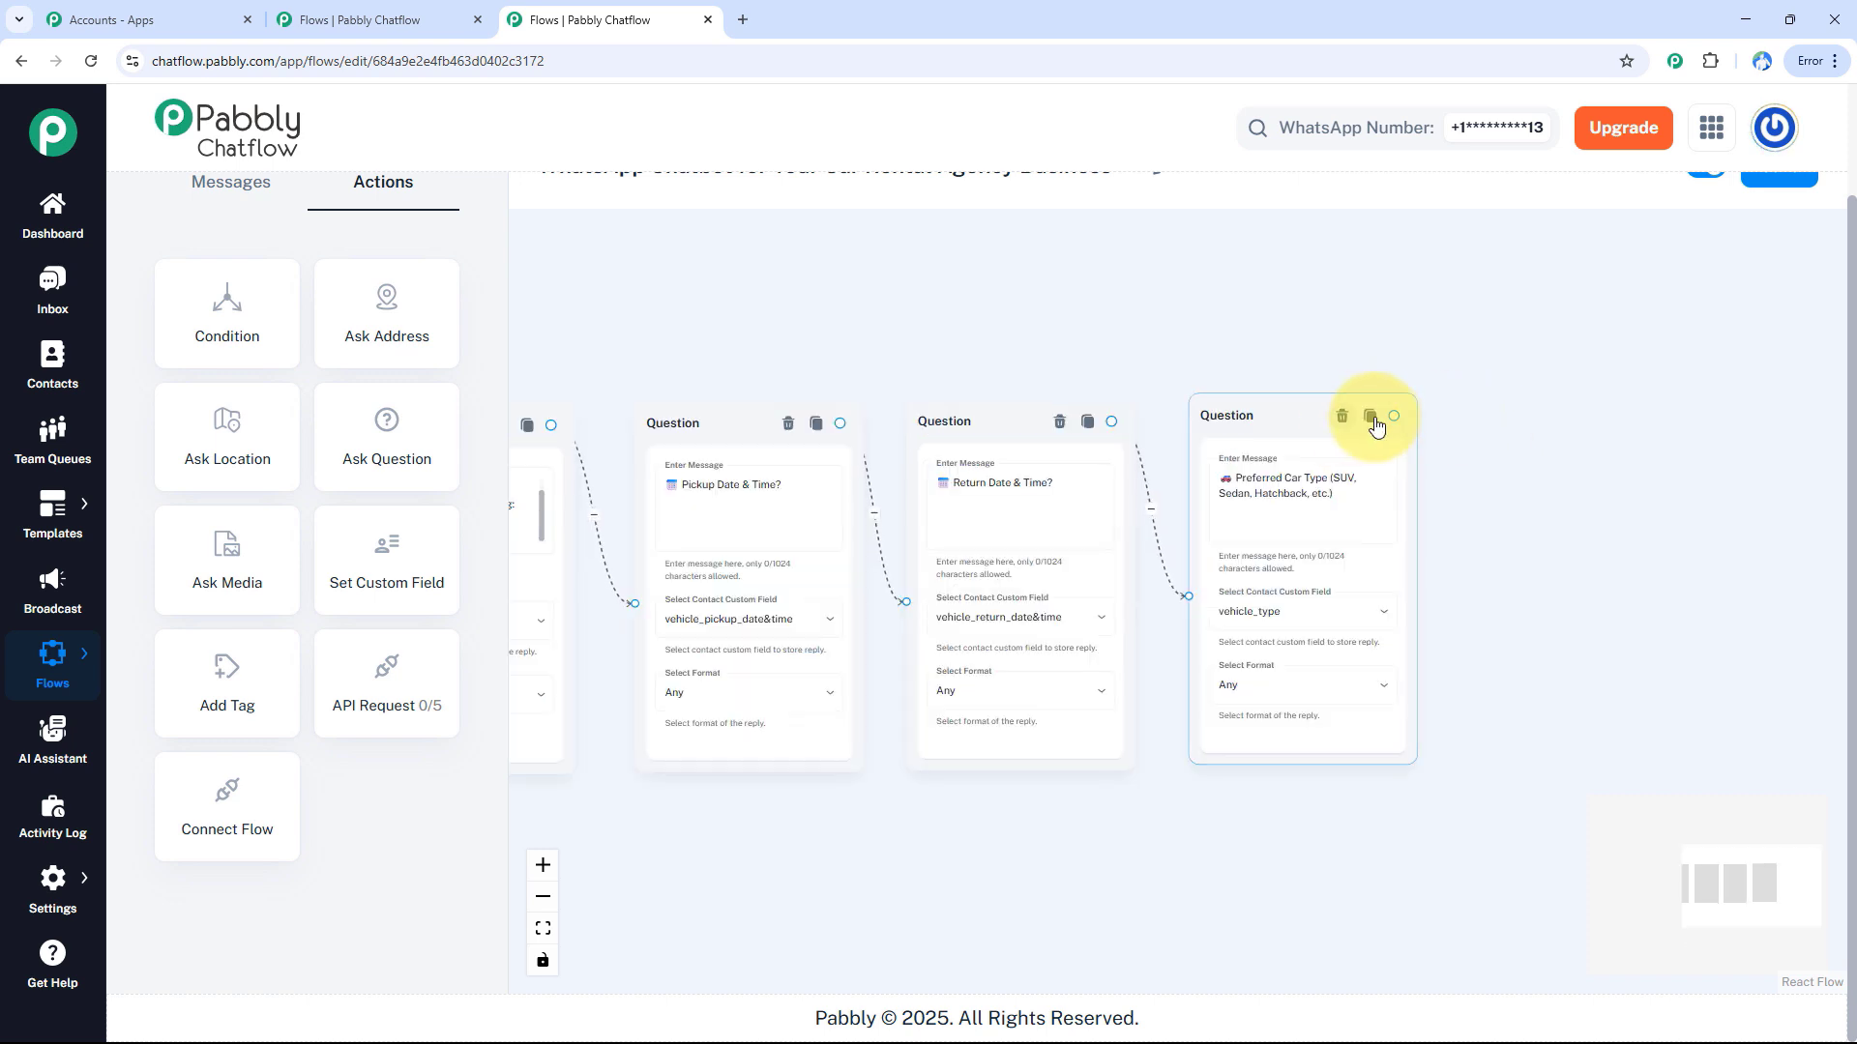
drag(1395, 416, 1617, 481)
click(1600, 513)
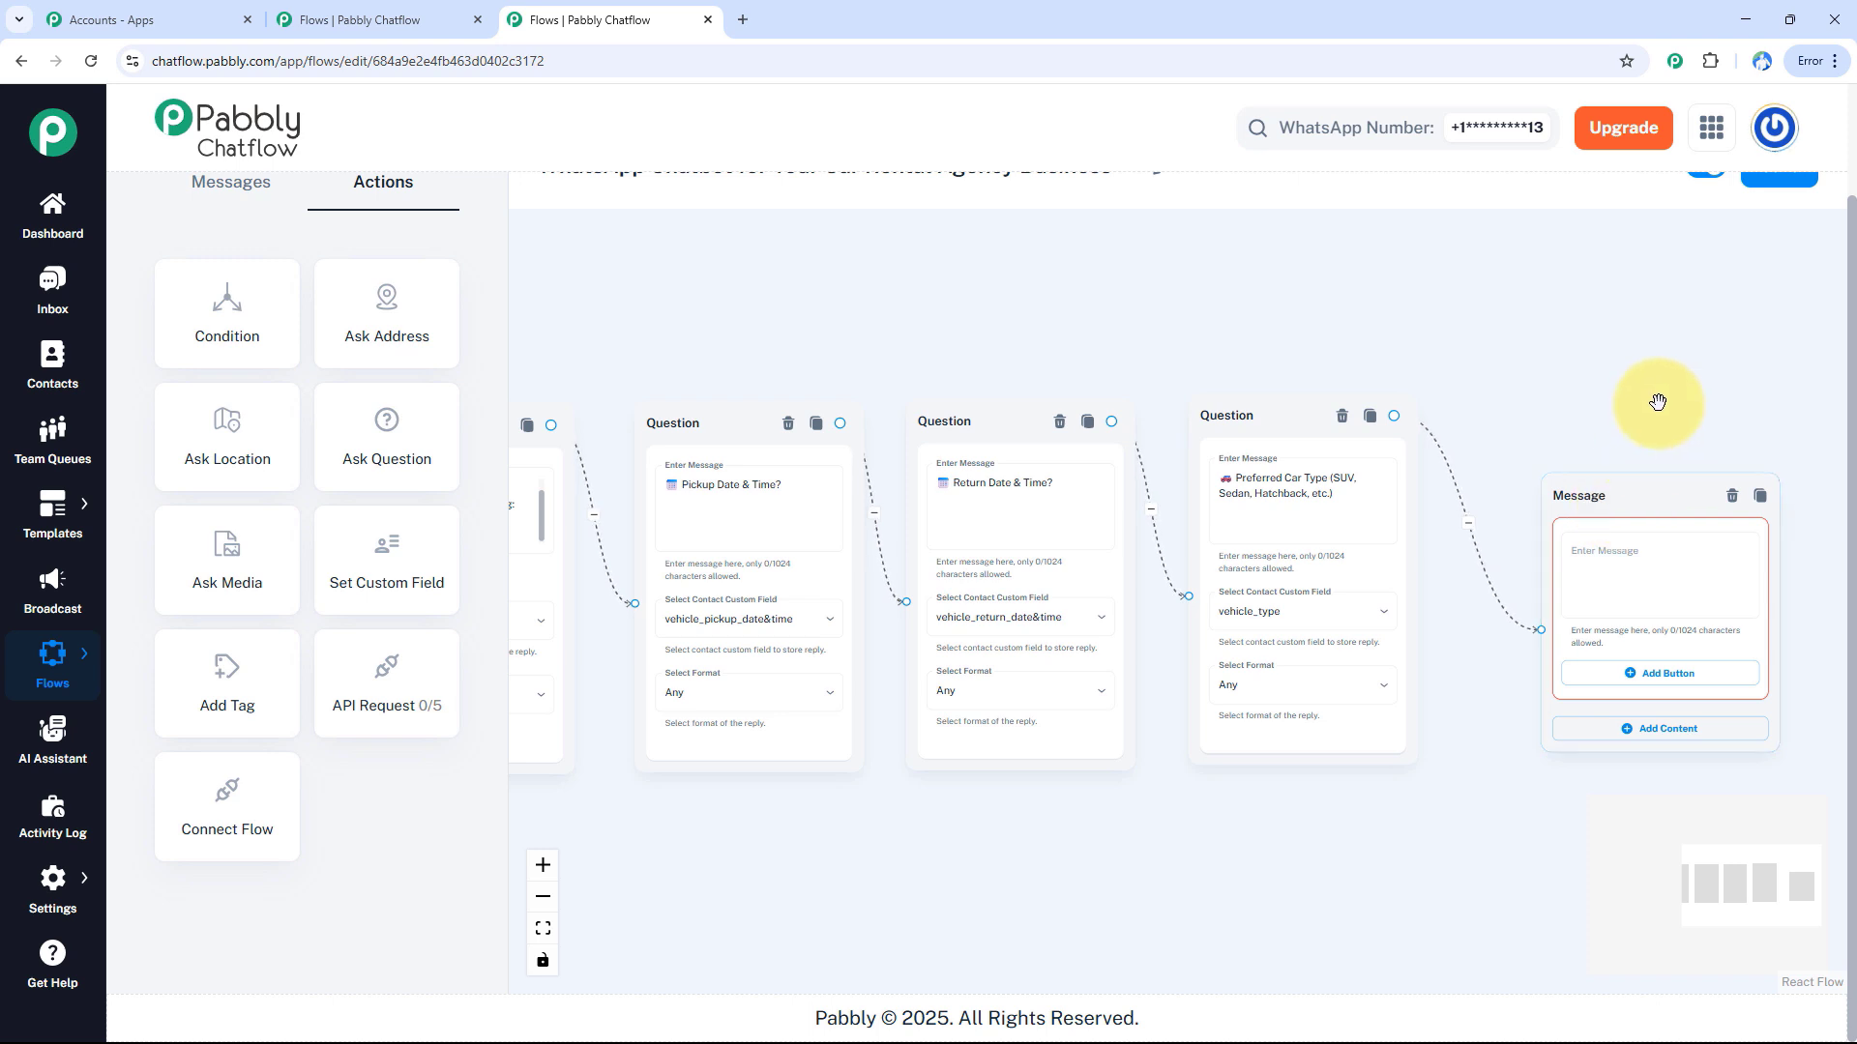
Paste the booking summary into the new Message node, including the pickup and return date and time variables such as $vehicle_pickup_date&time.
click(1590, 558)
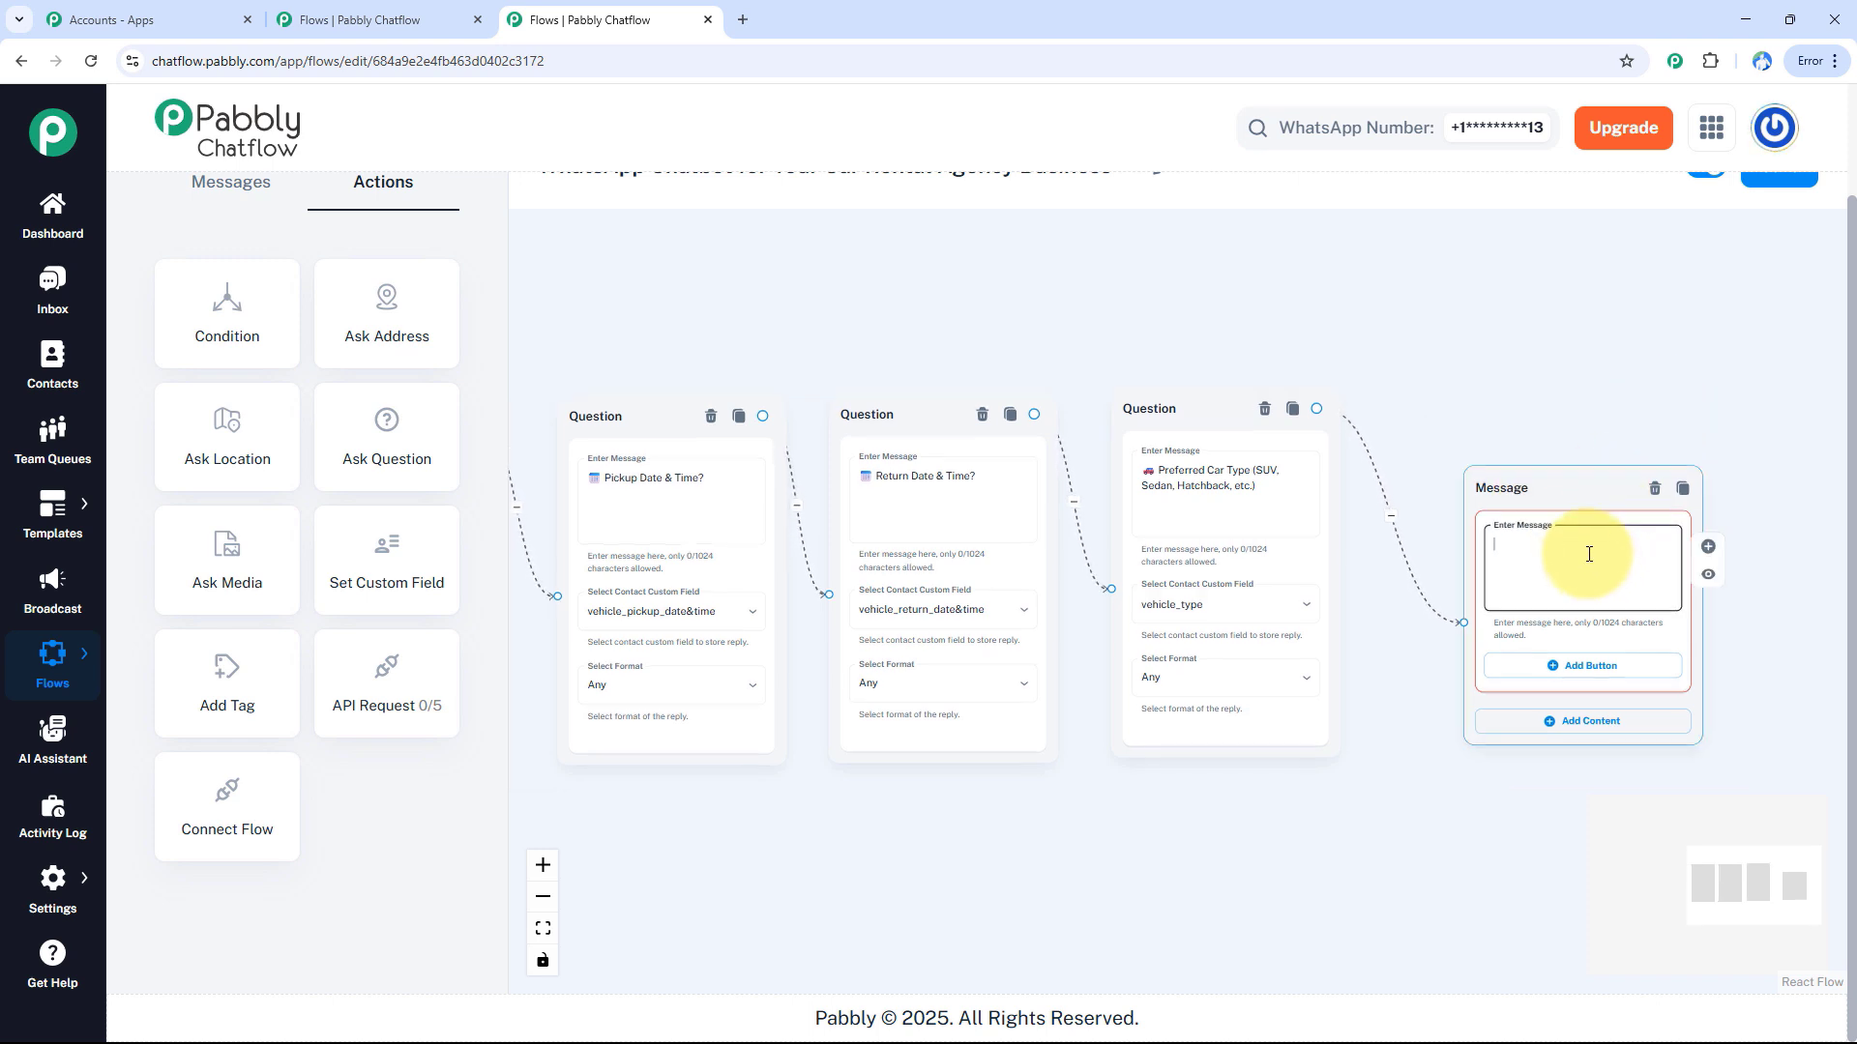
key(ctrl+v)
scroll(1670, 552, down, 2)
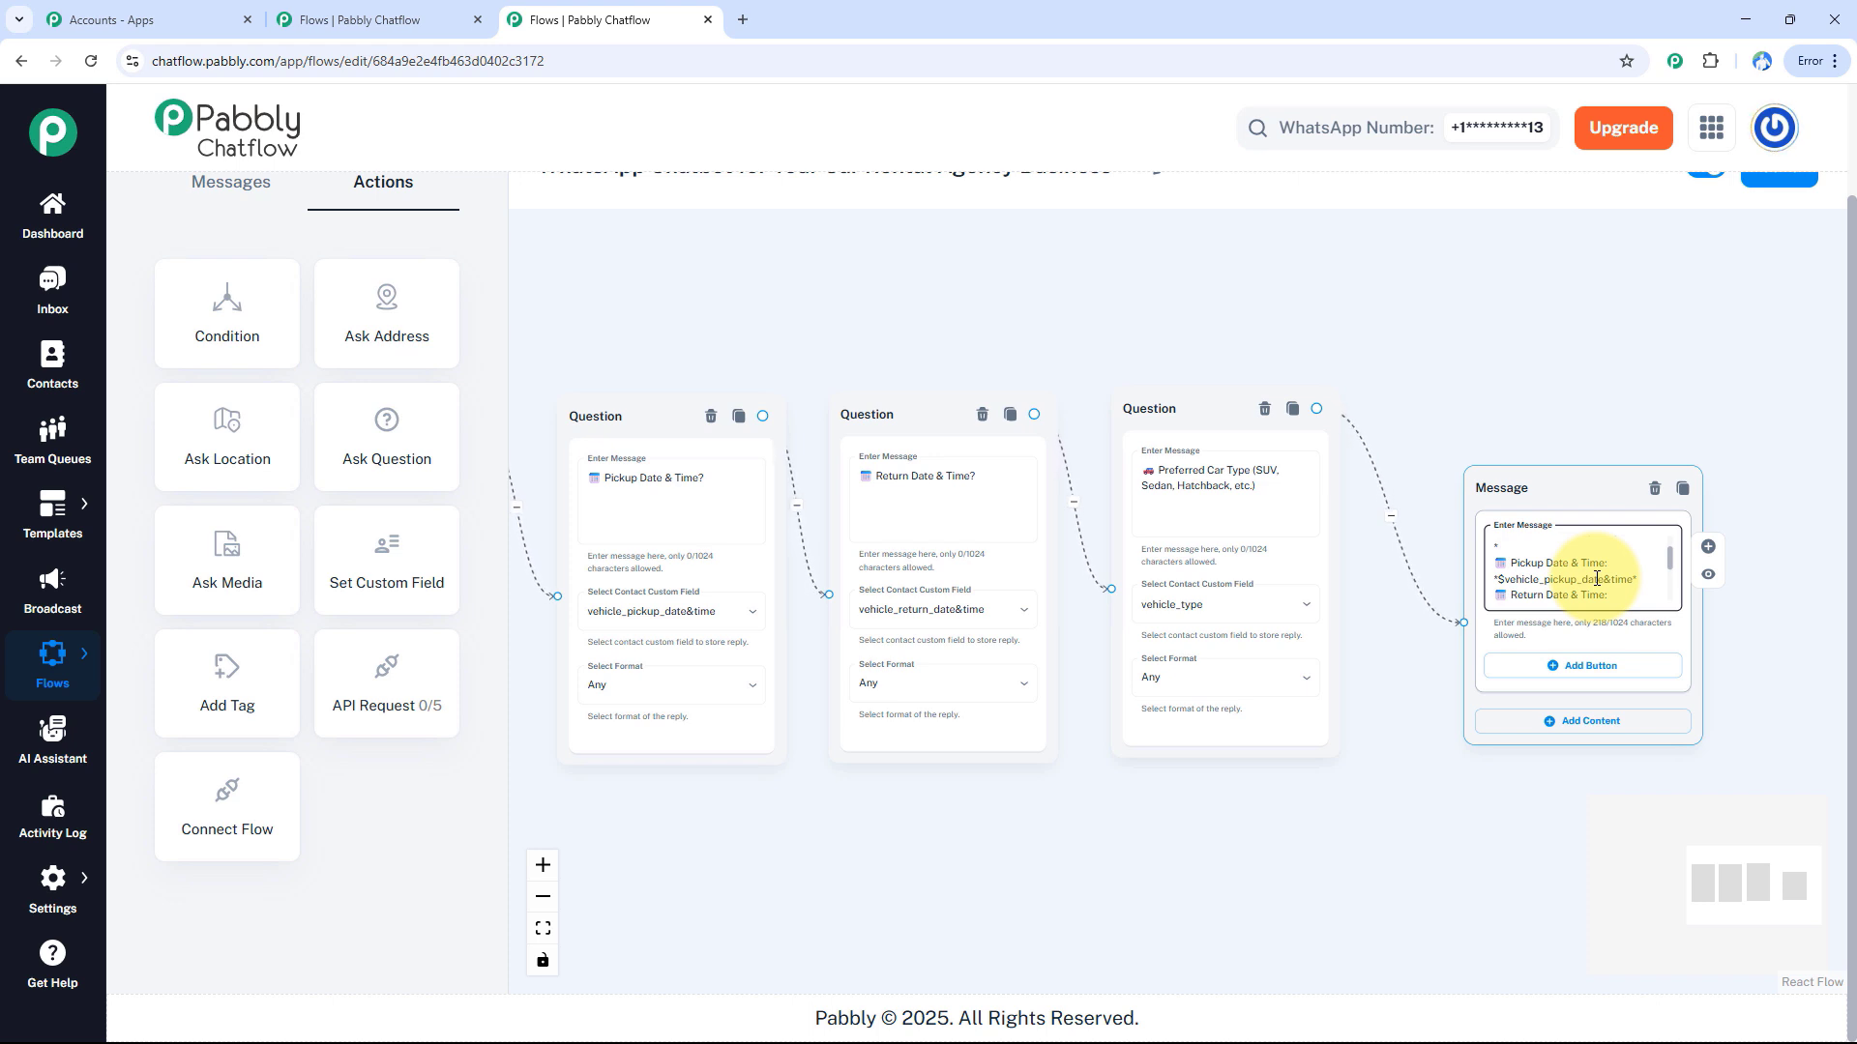
scroll(1613, 571, down, 1)
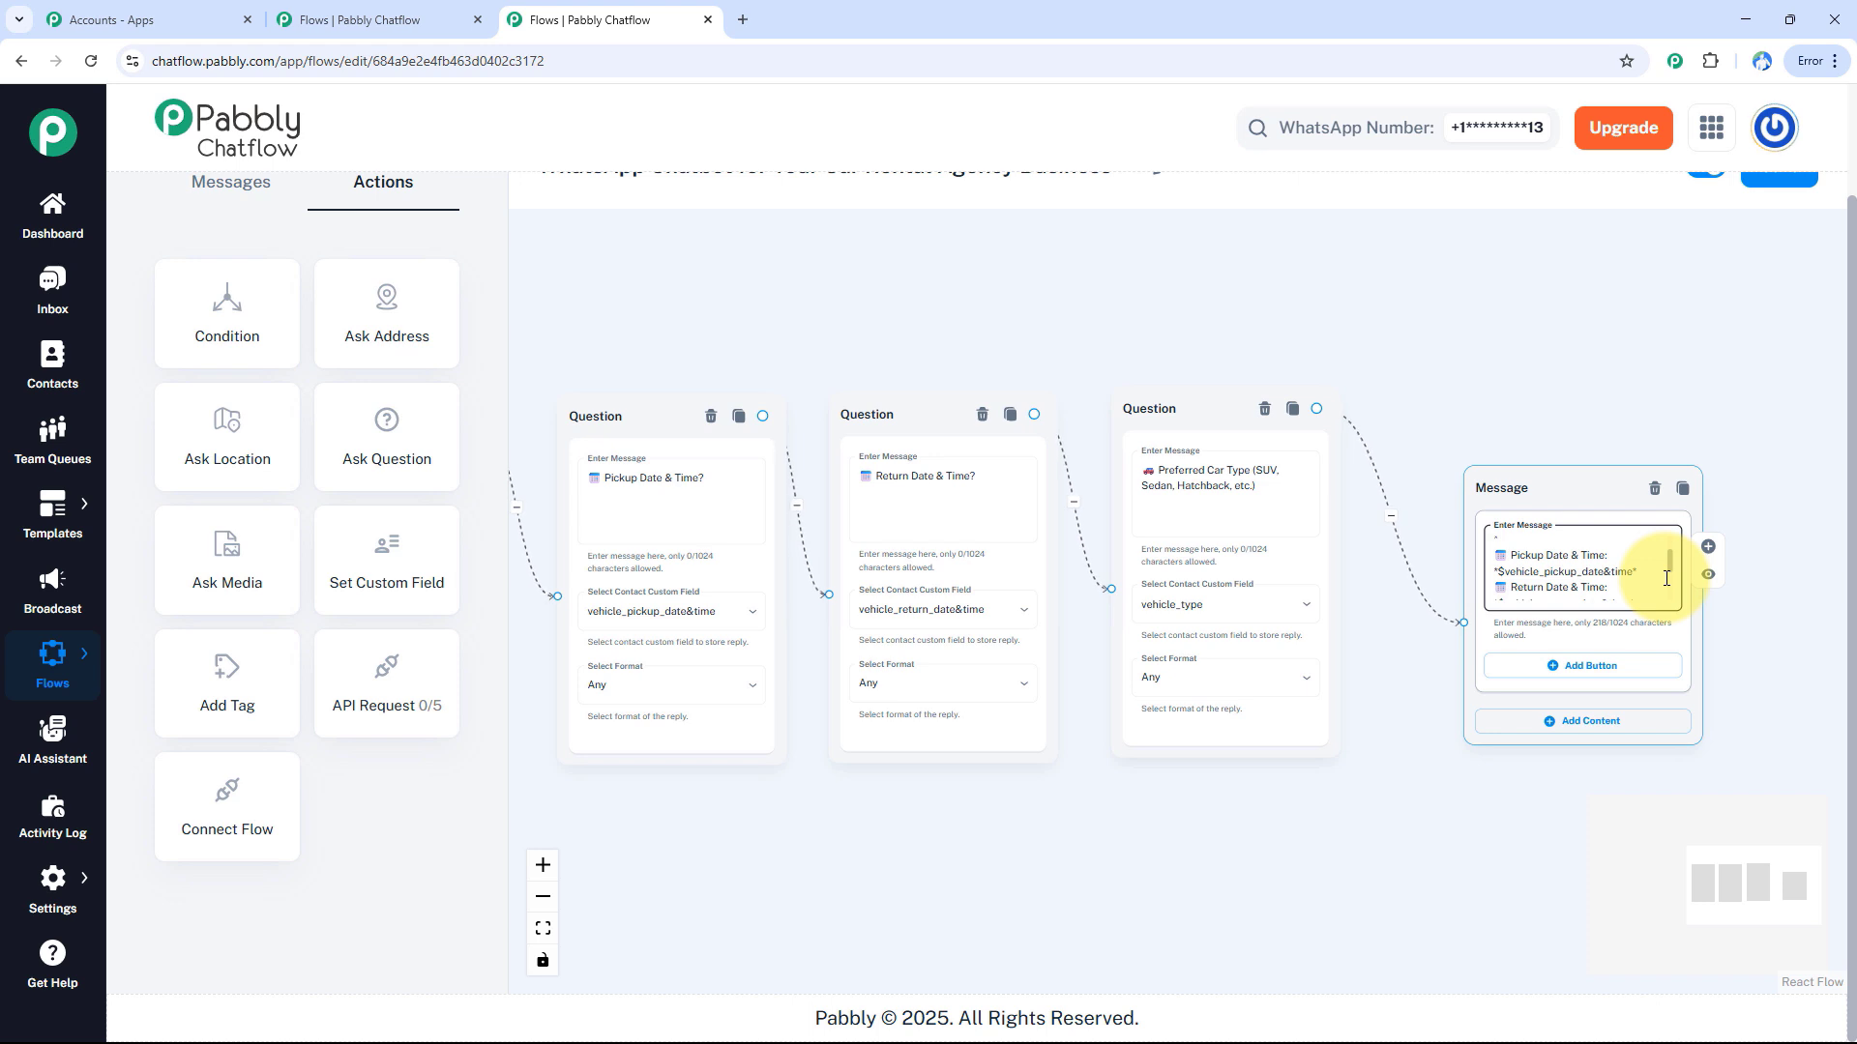
Add two buttons to the summary message, labelled "Confirm ✅" and "Edit Details 📝".
click(1576, 666)
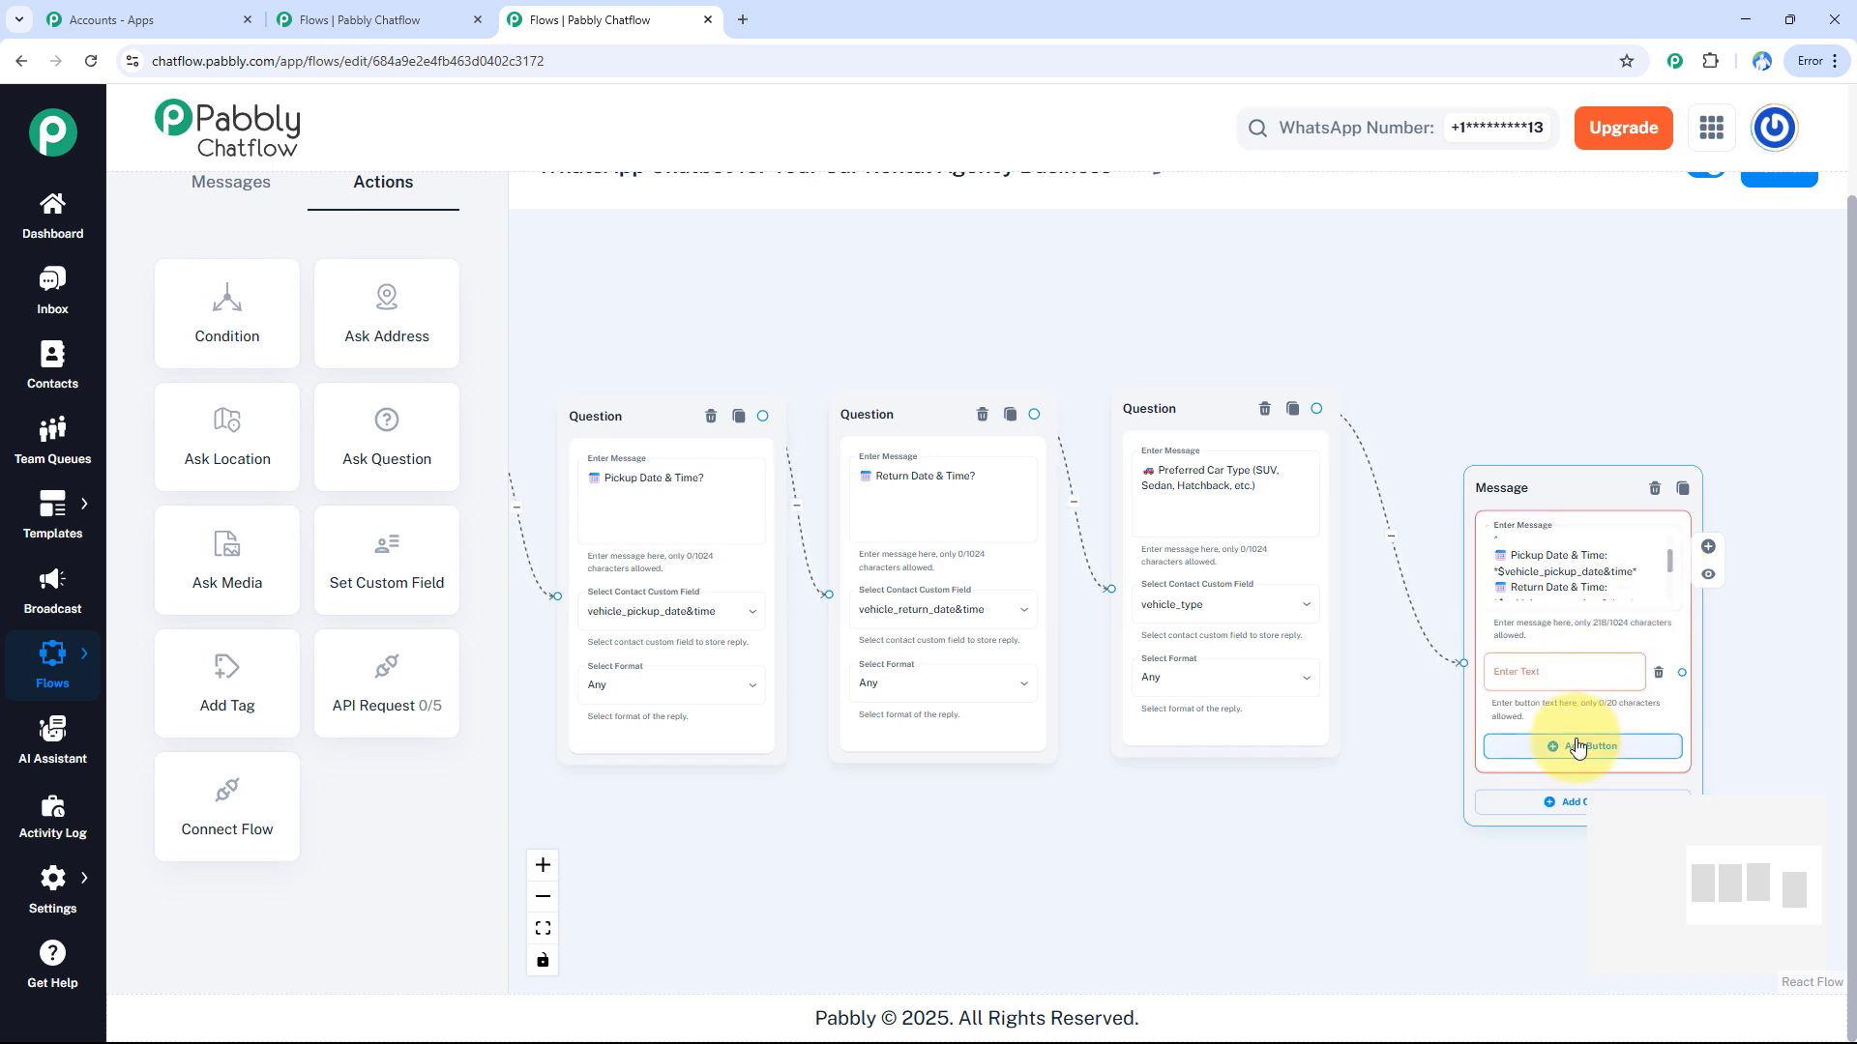
click(1574, 746)
click(1537, 752)
text(Edit Details ✍️)
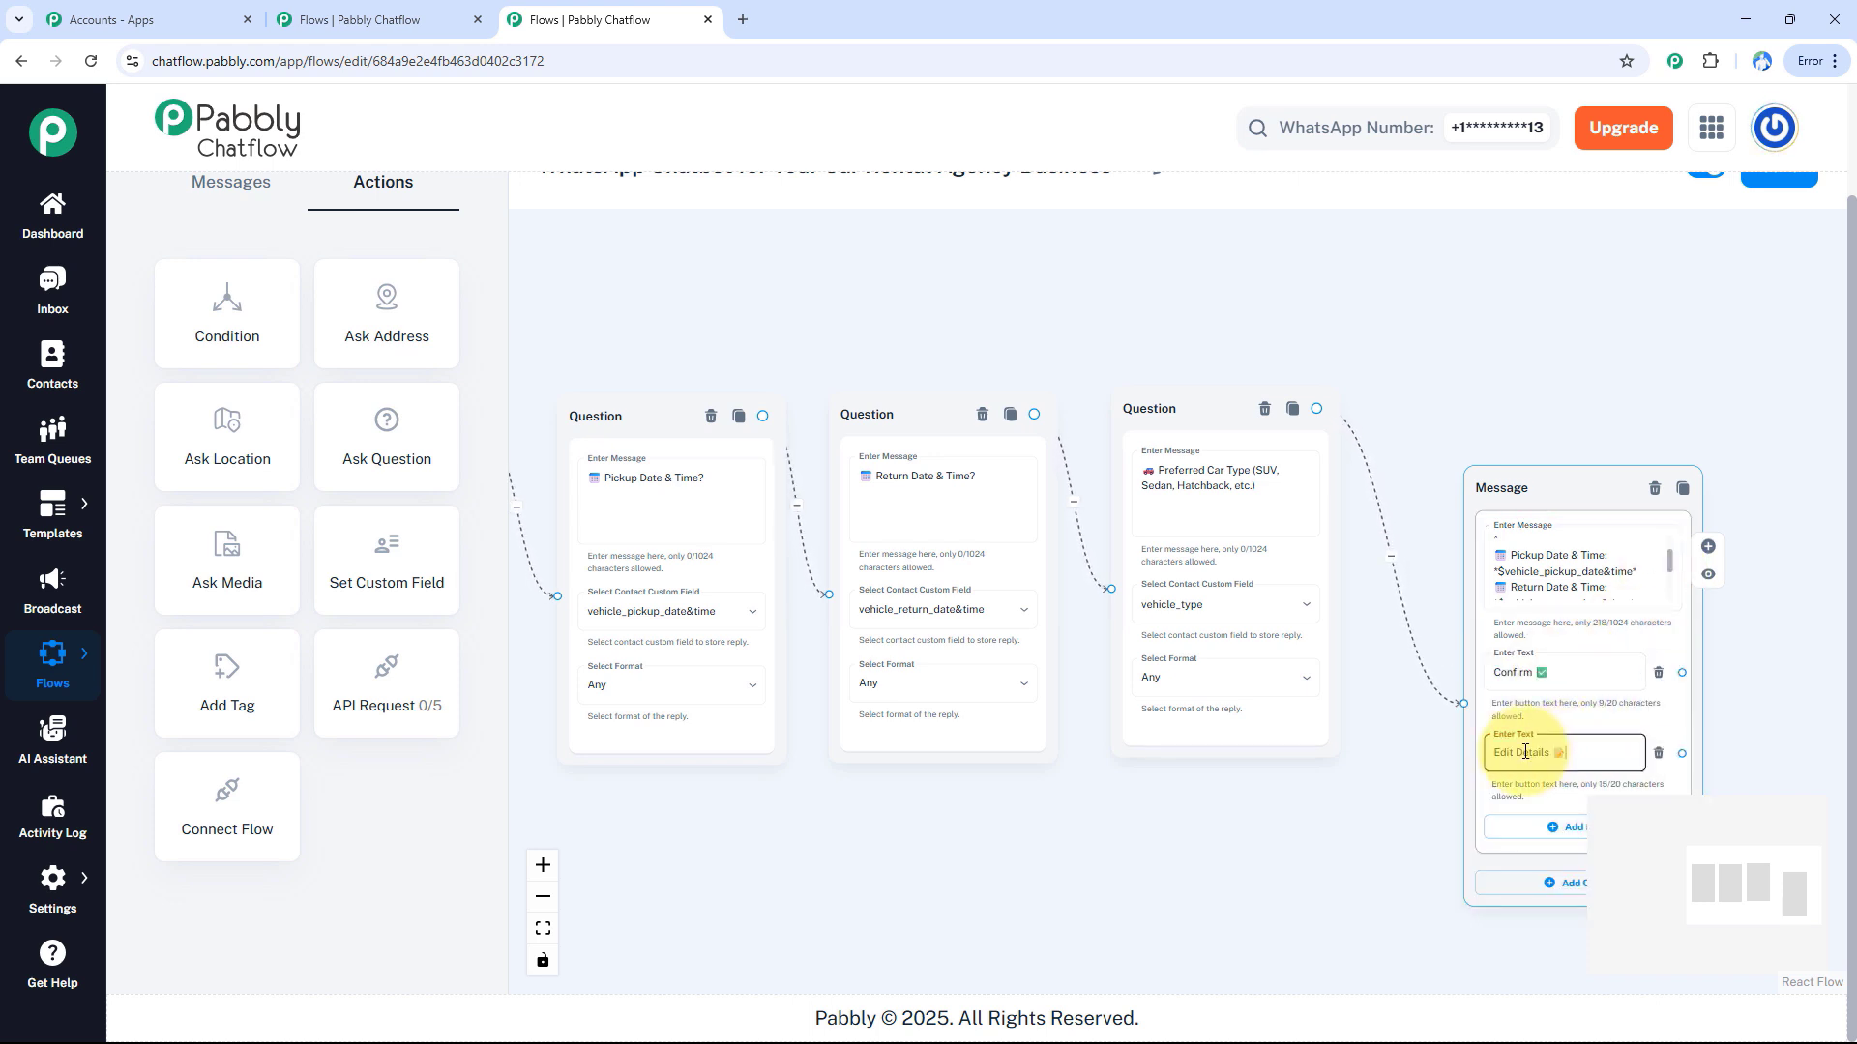
Add a Message node linked from the Confirm button, with the text telling customers to hang tight while everything is confirmed shortly.
drag(1755, 541, 1372, 551)
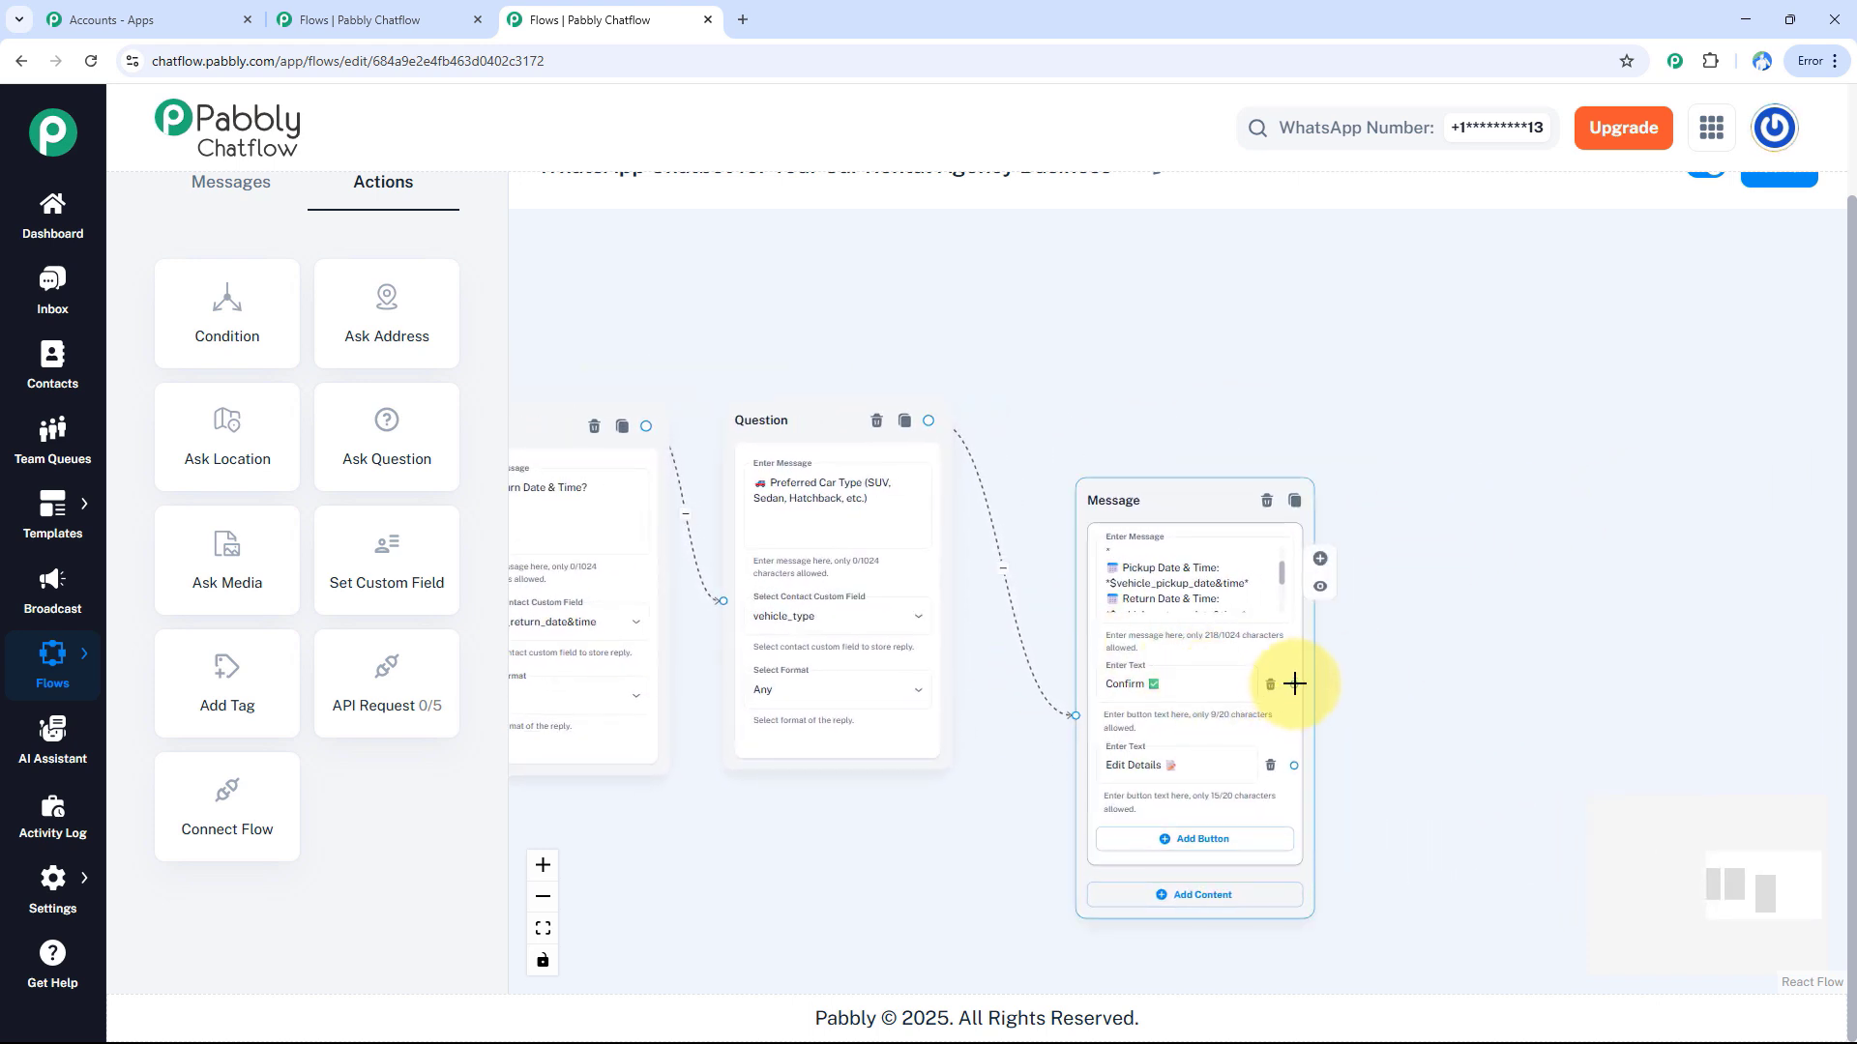
drag(1294, 683, 1516, 481)
click(1499, 523)
click(1645, 606)
key(ctrl+v)
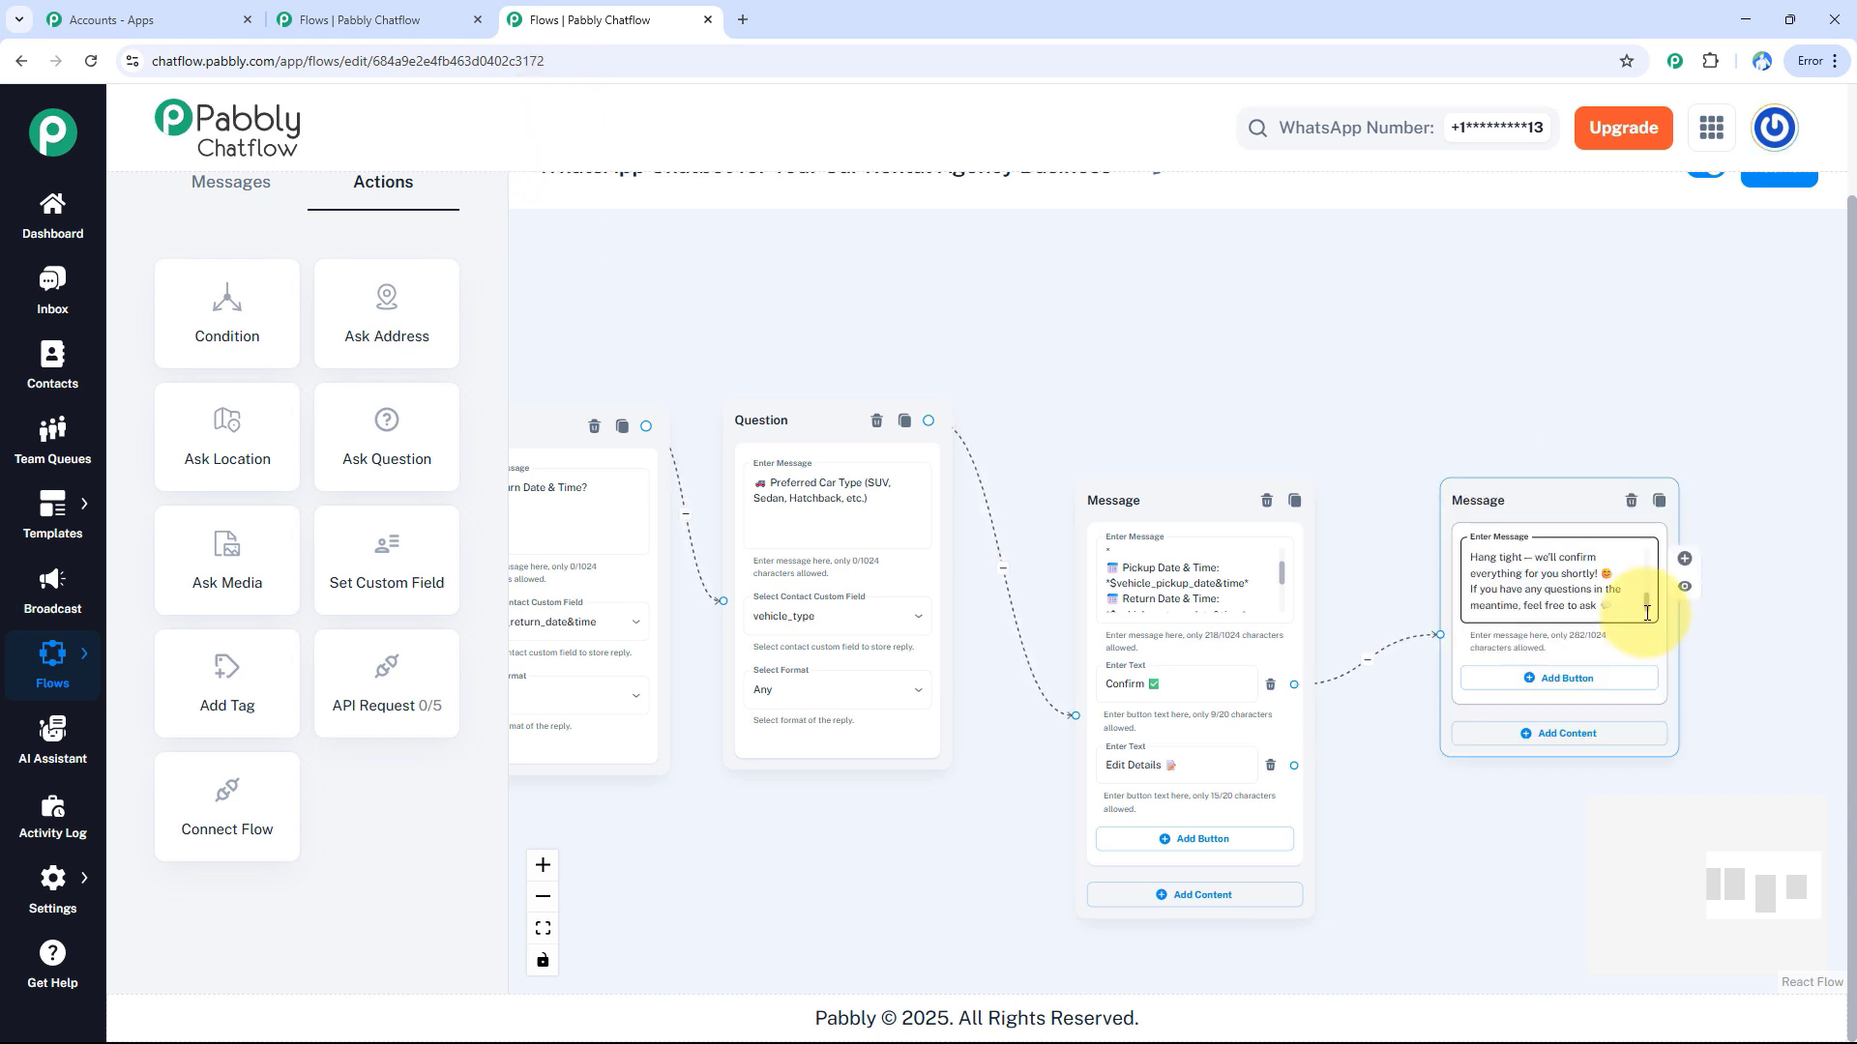
mouse_move(1645, 605)
mouse_down()
mouse_move(1649, 555)
mouse_move(1647, 601)
mouse_up()
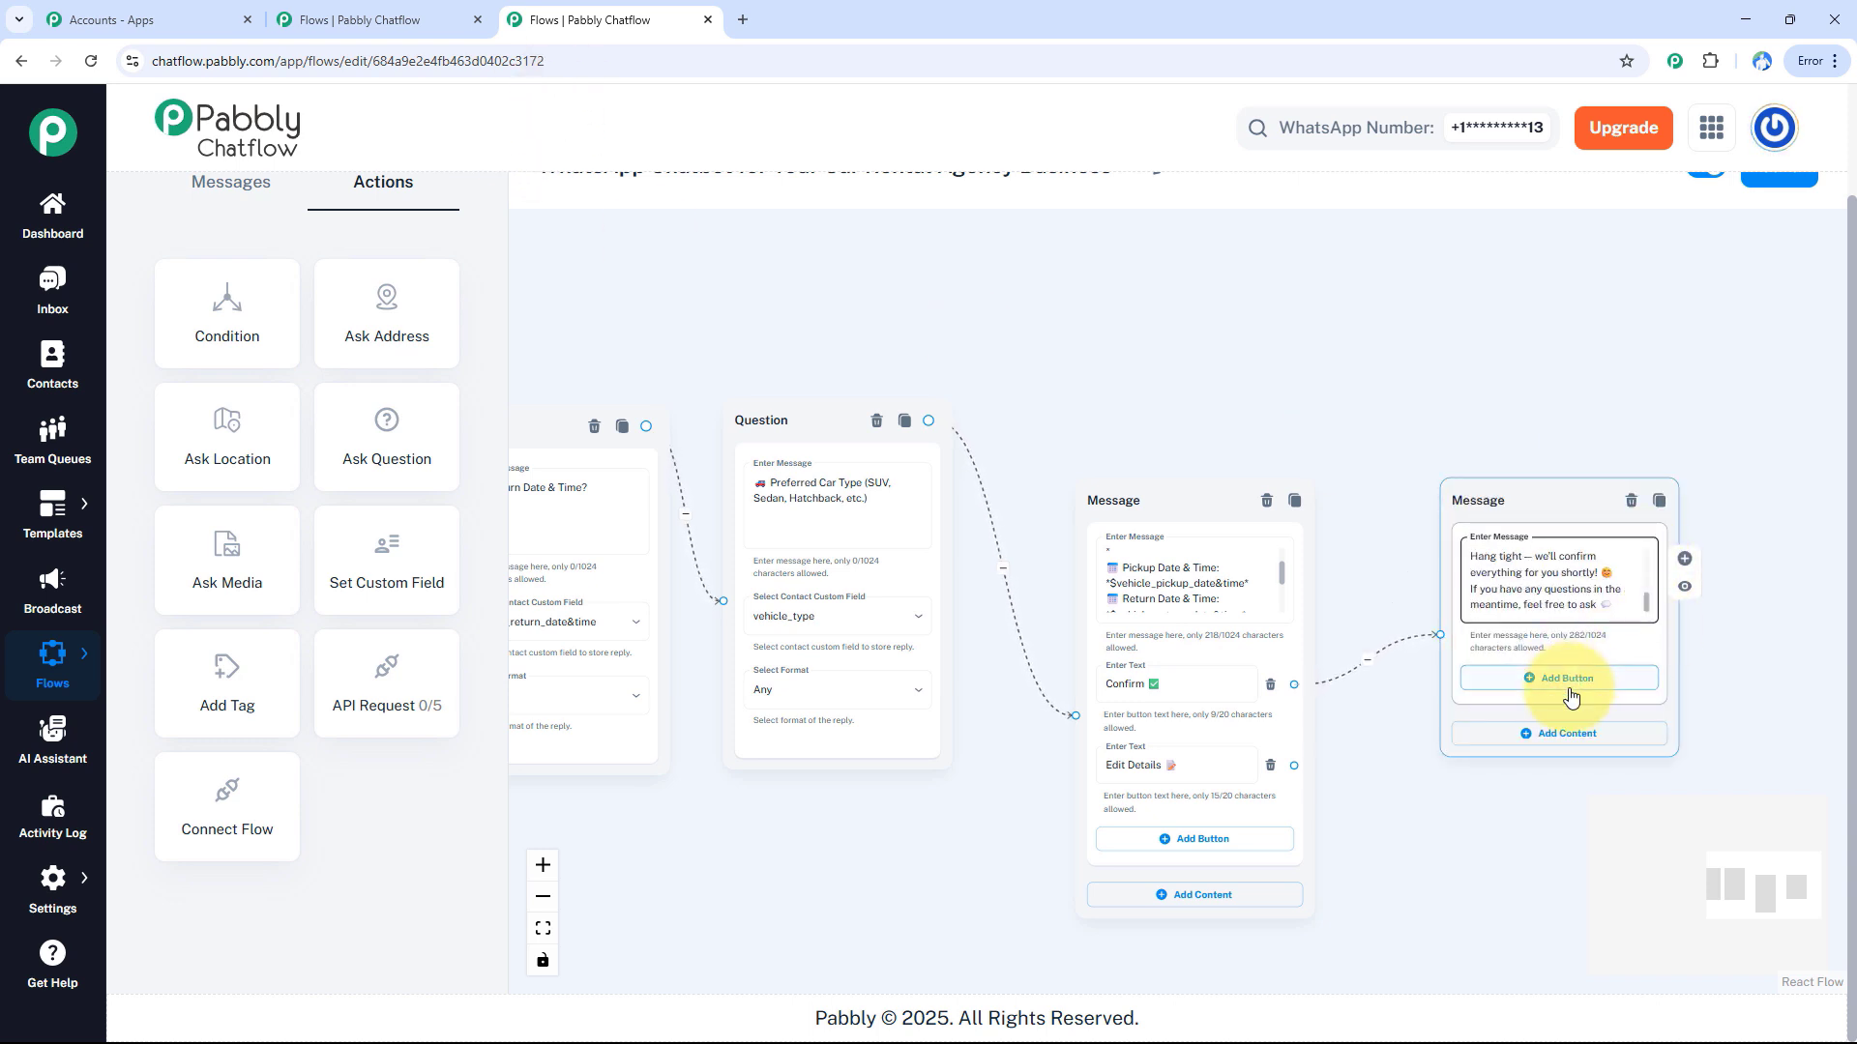
Add a "🔙Back to Menu" button linked to the welcome message, and link the Edit Details button back to the Pickup Location question.
click(1562, 678)
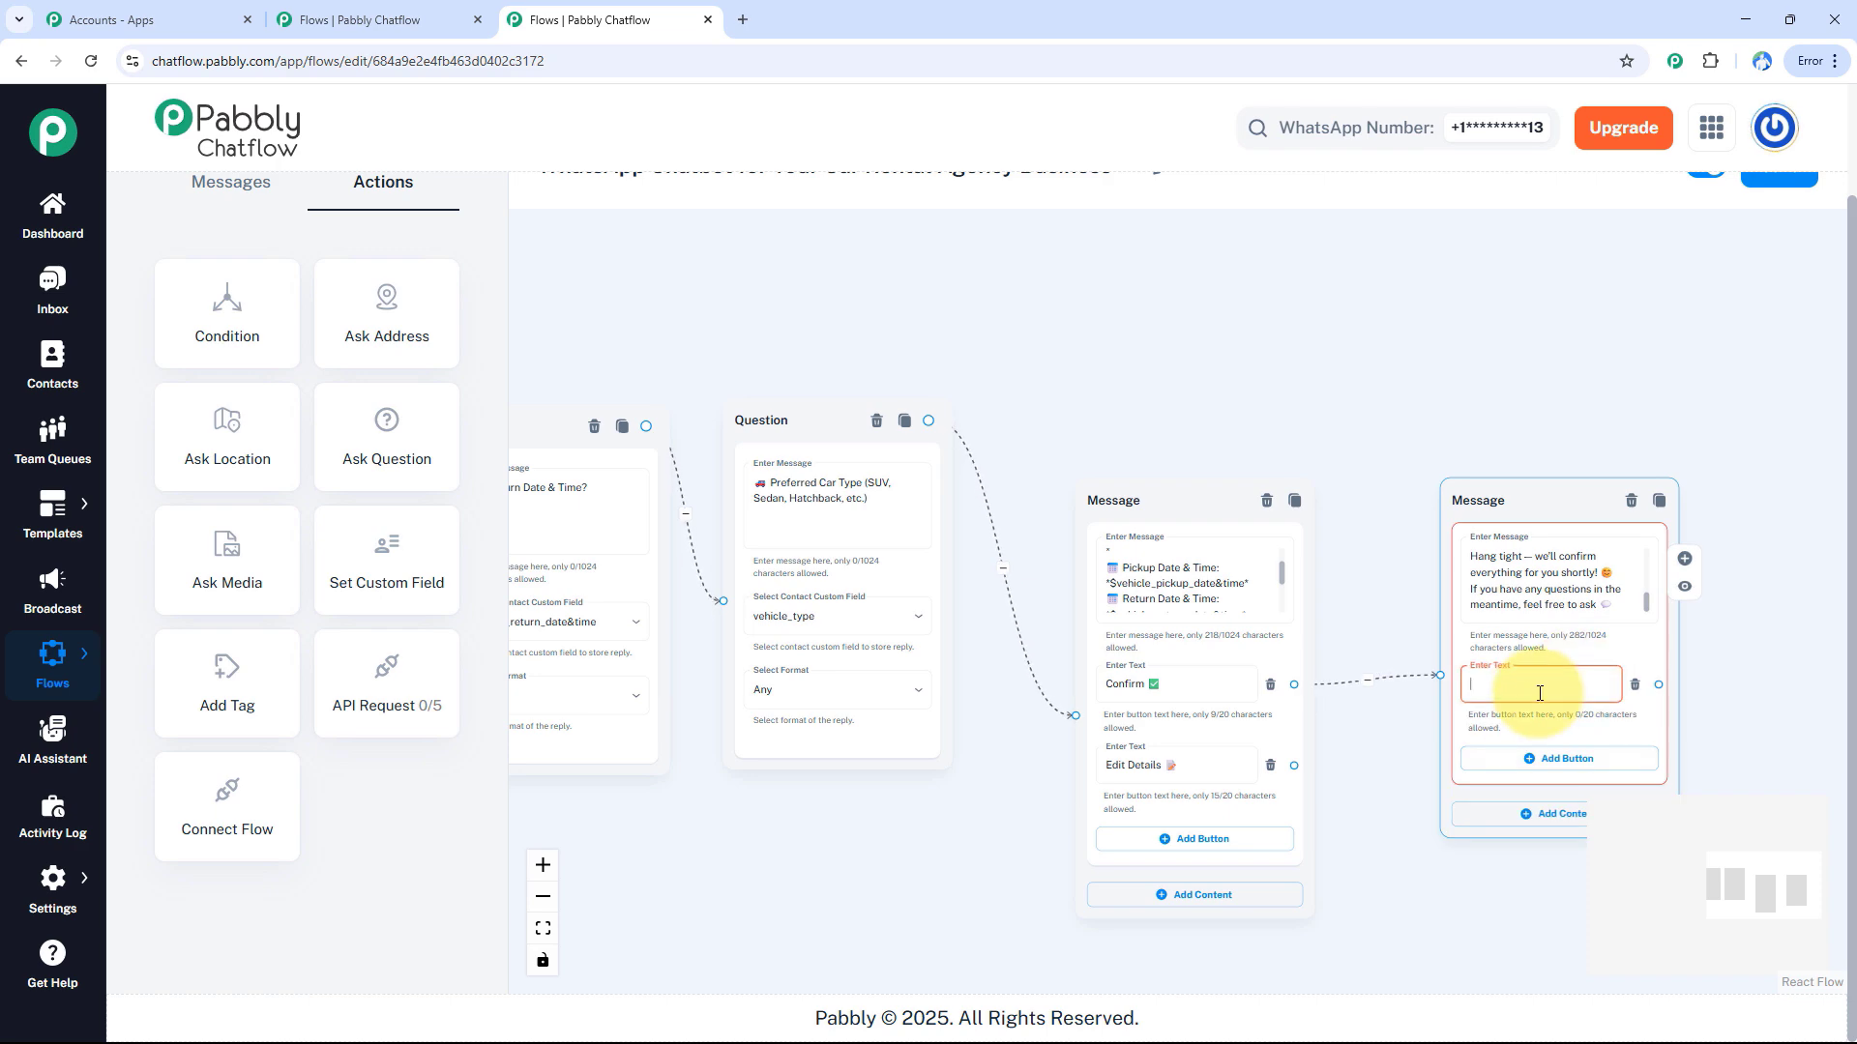
text(🔙 Back to Menu)
drag(1659, 685, 505, 426)
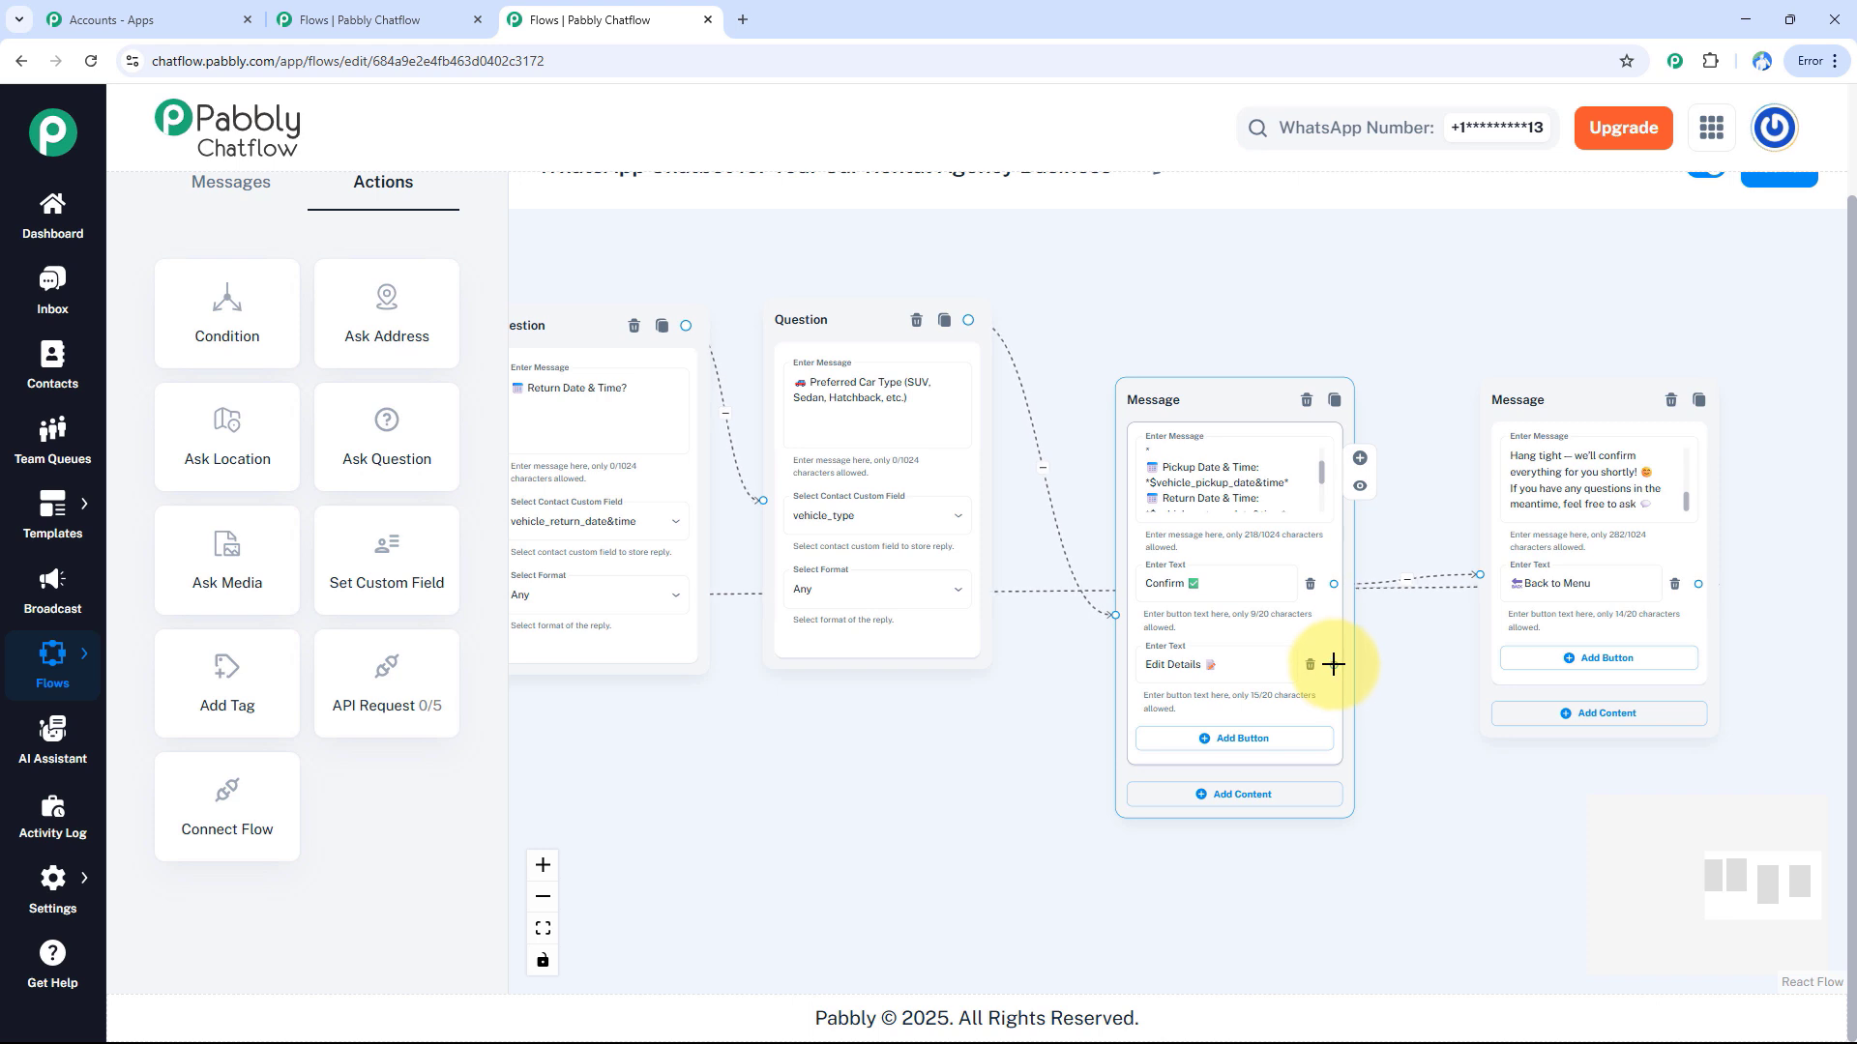
drag(1333, 665, 709, 509)
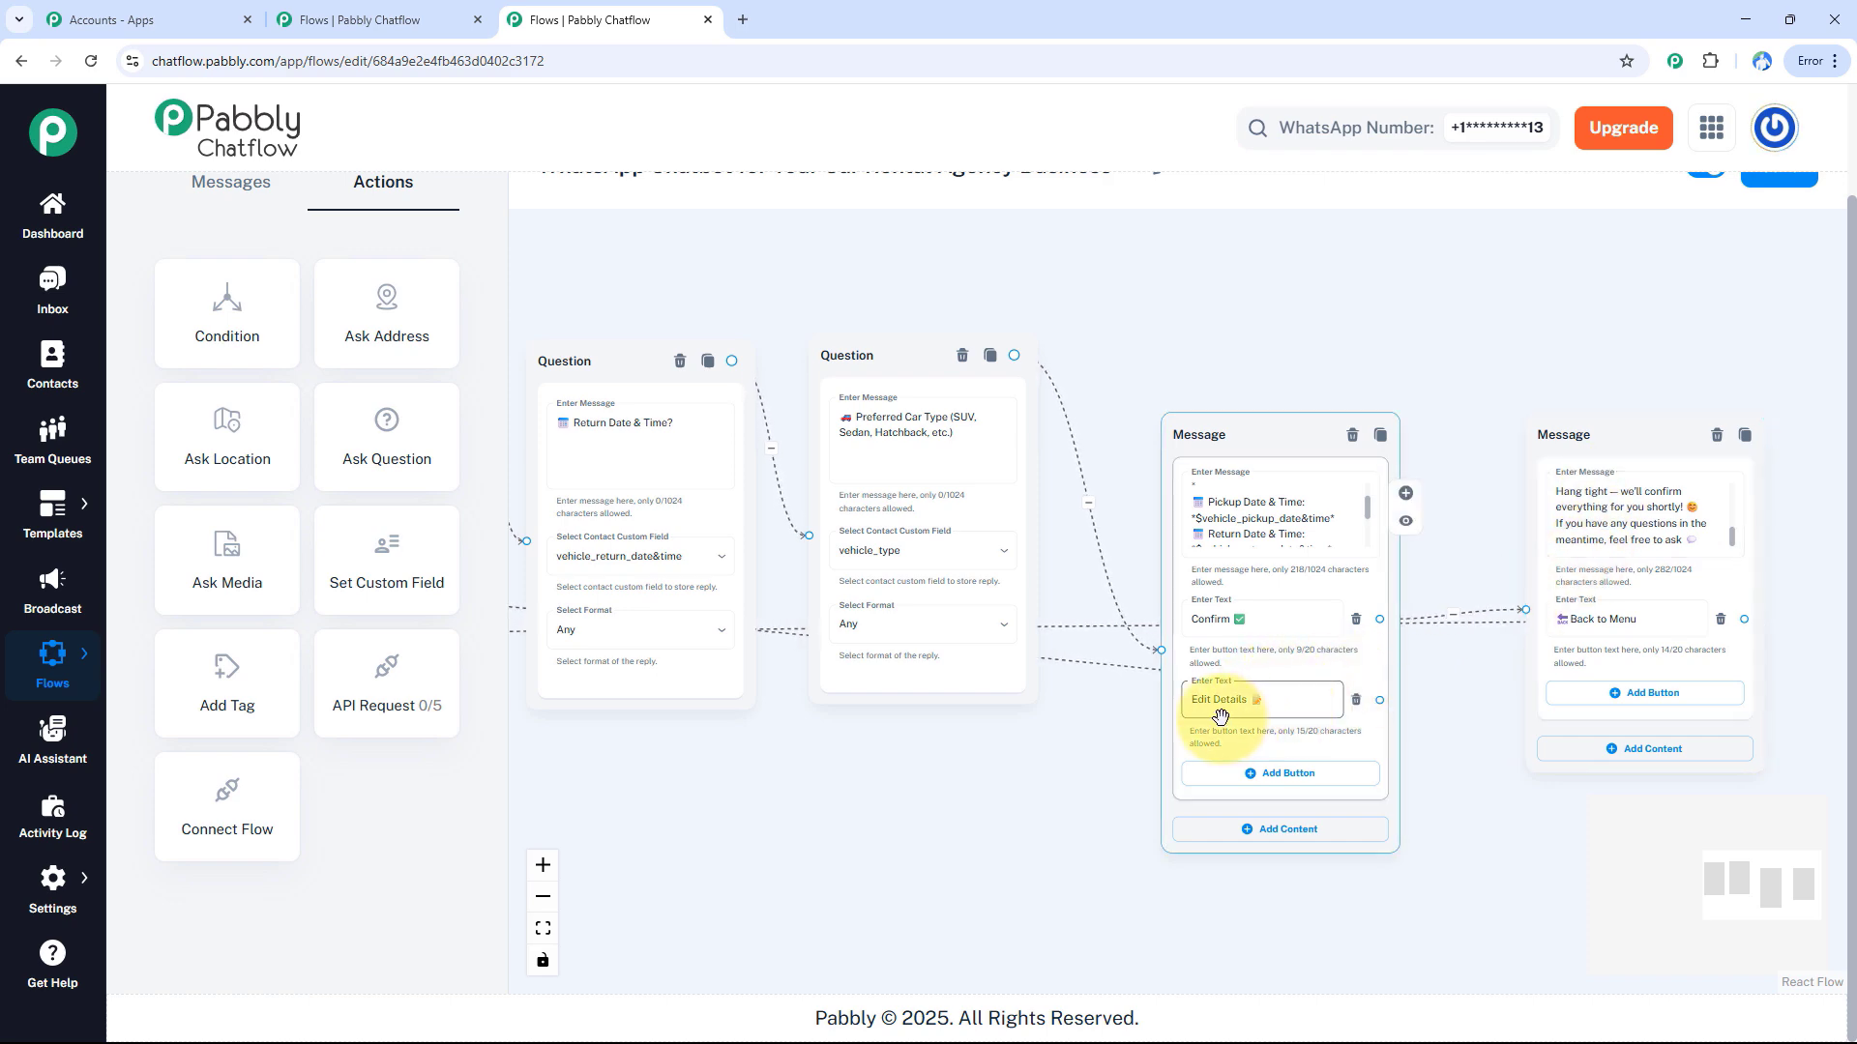
Add a reservation Question node below the availability questions, asking for "Full Name:", stored in vehicle_reservation with the format Any.
drag(1073, 750, 1334, 770)
drag(1021, 787, 1354, 808)
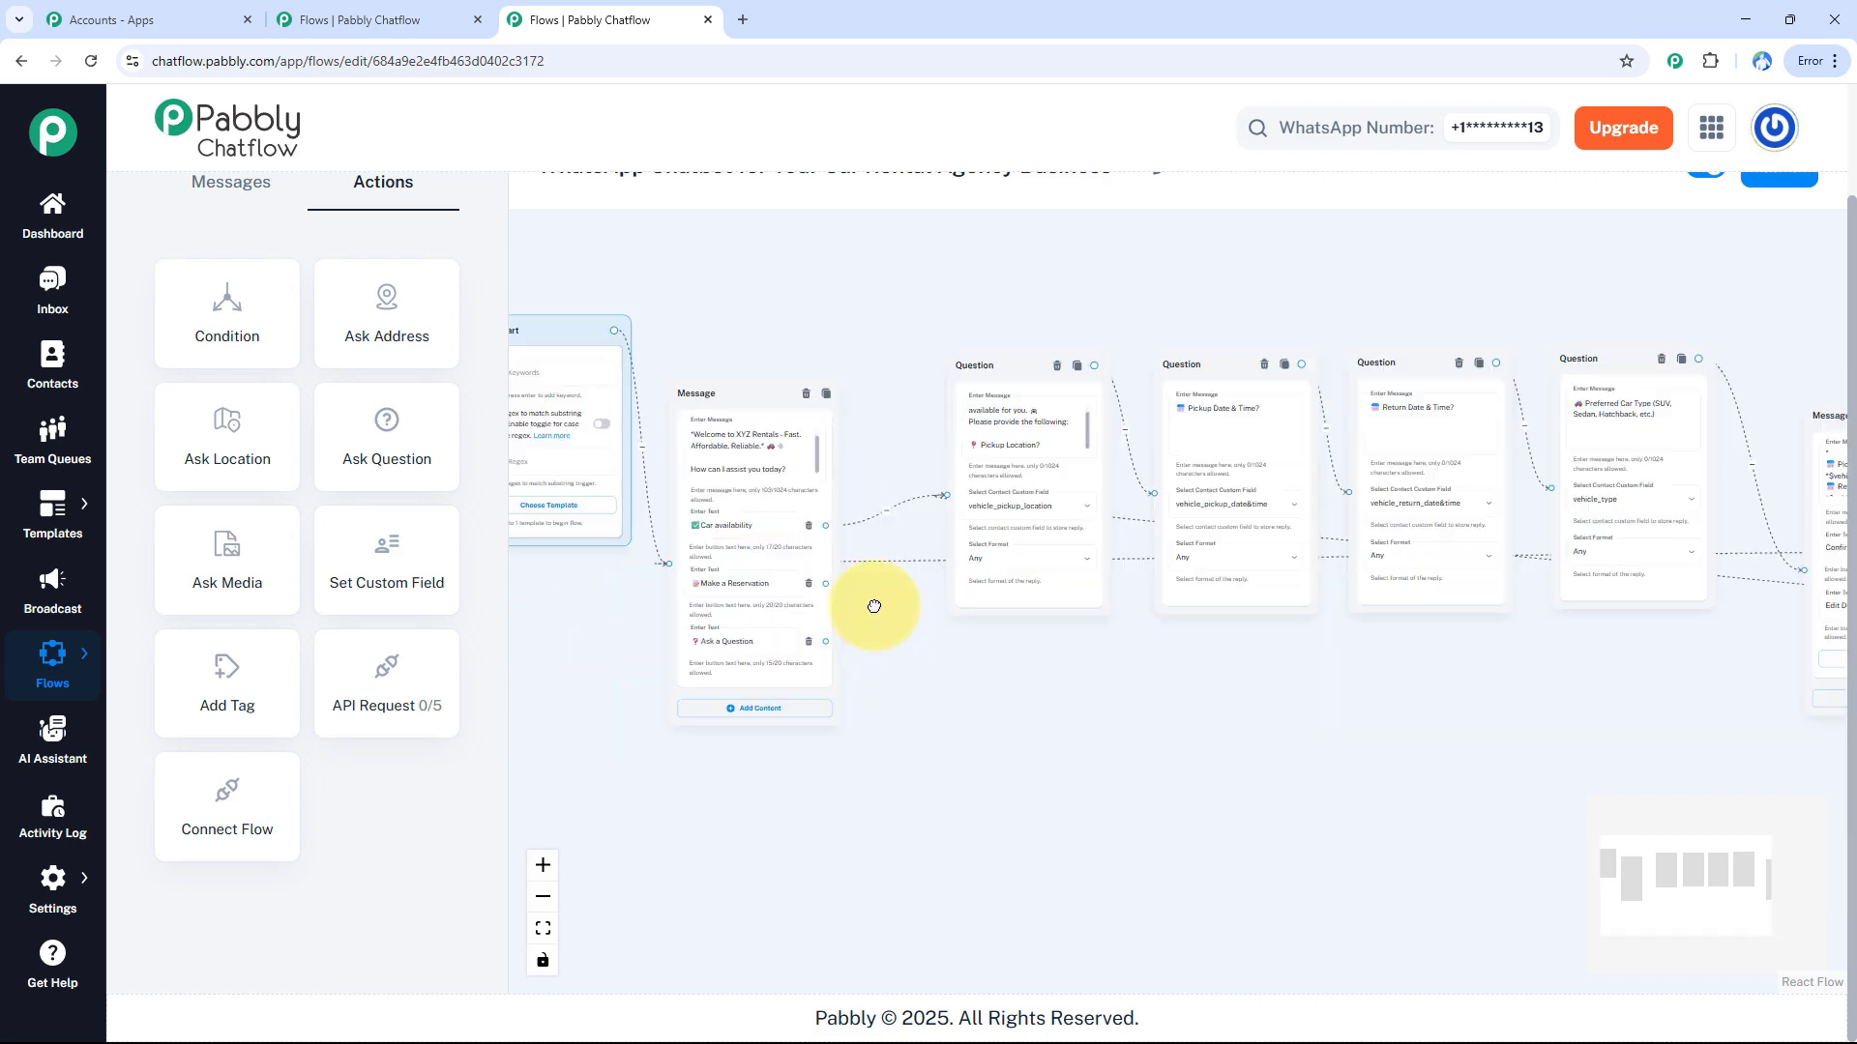
scroll(817, 589, up, 4)
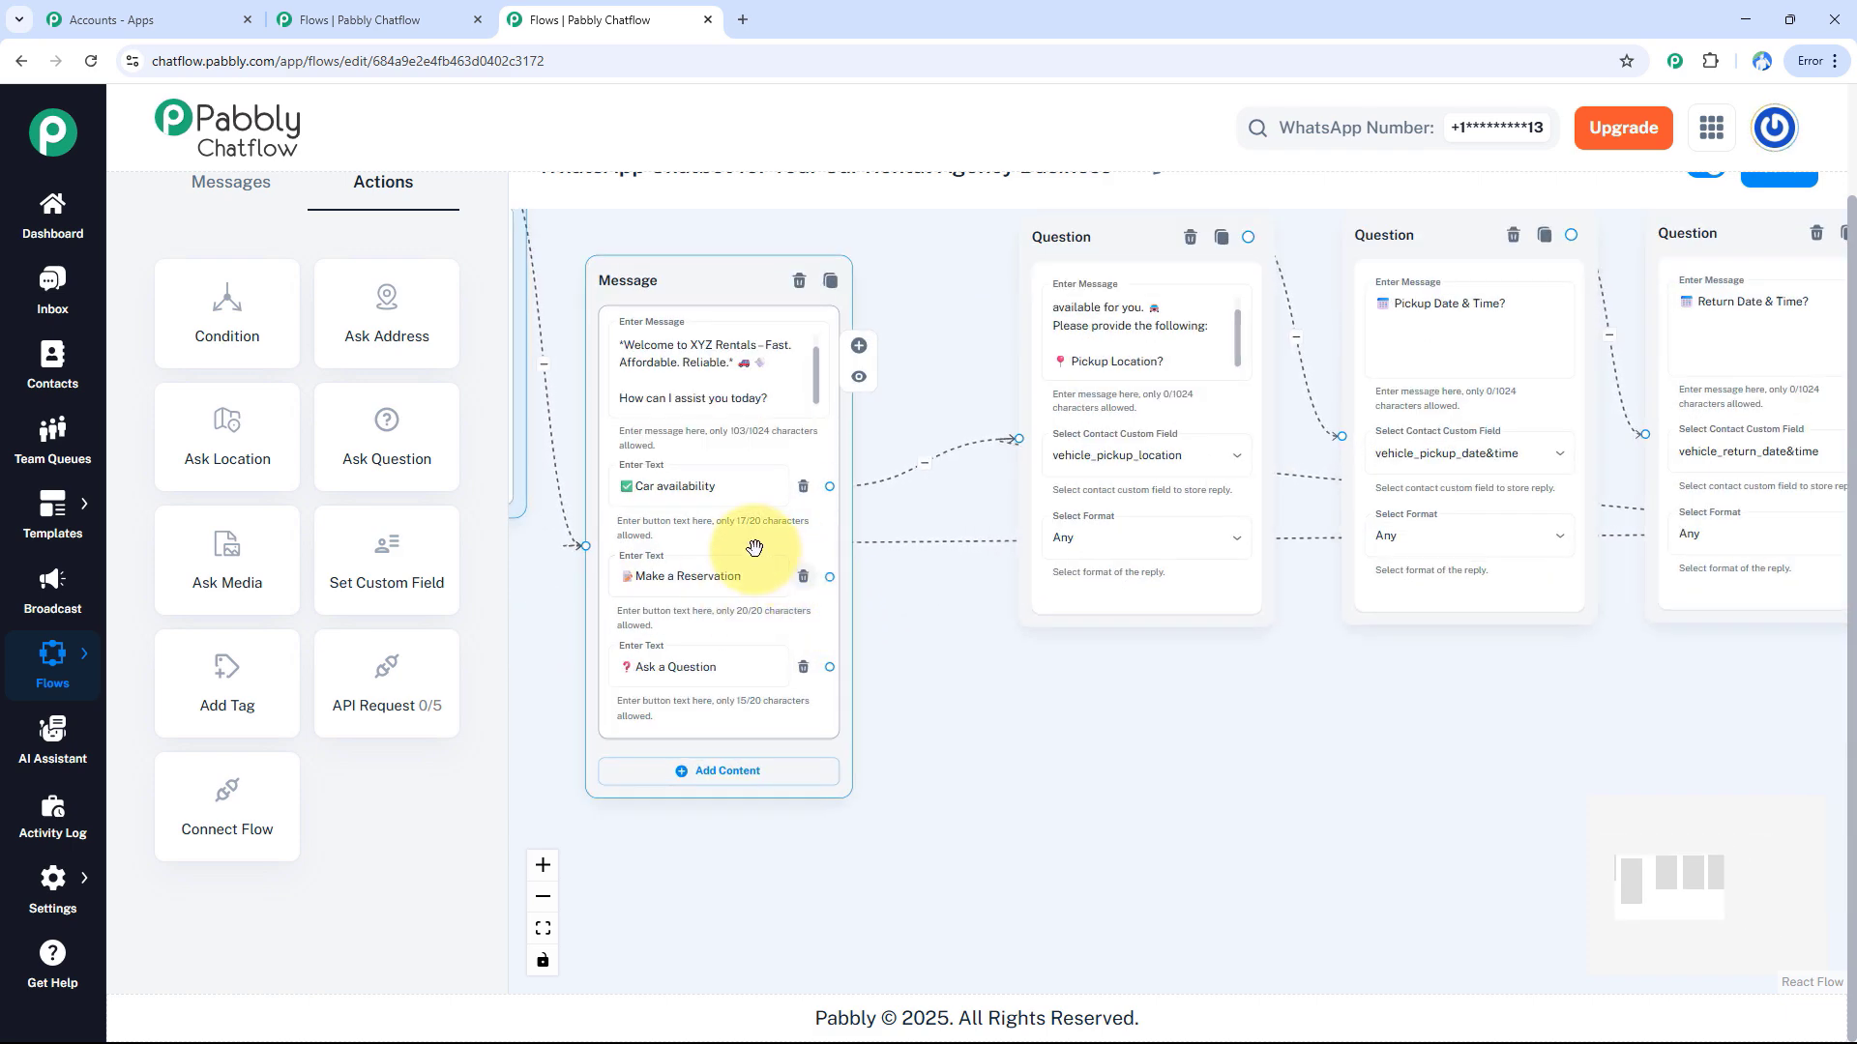
click(719, 578)
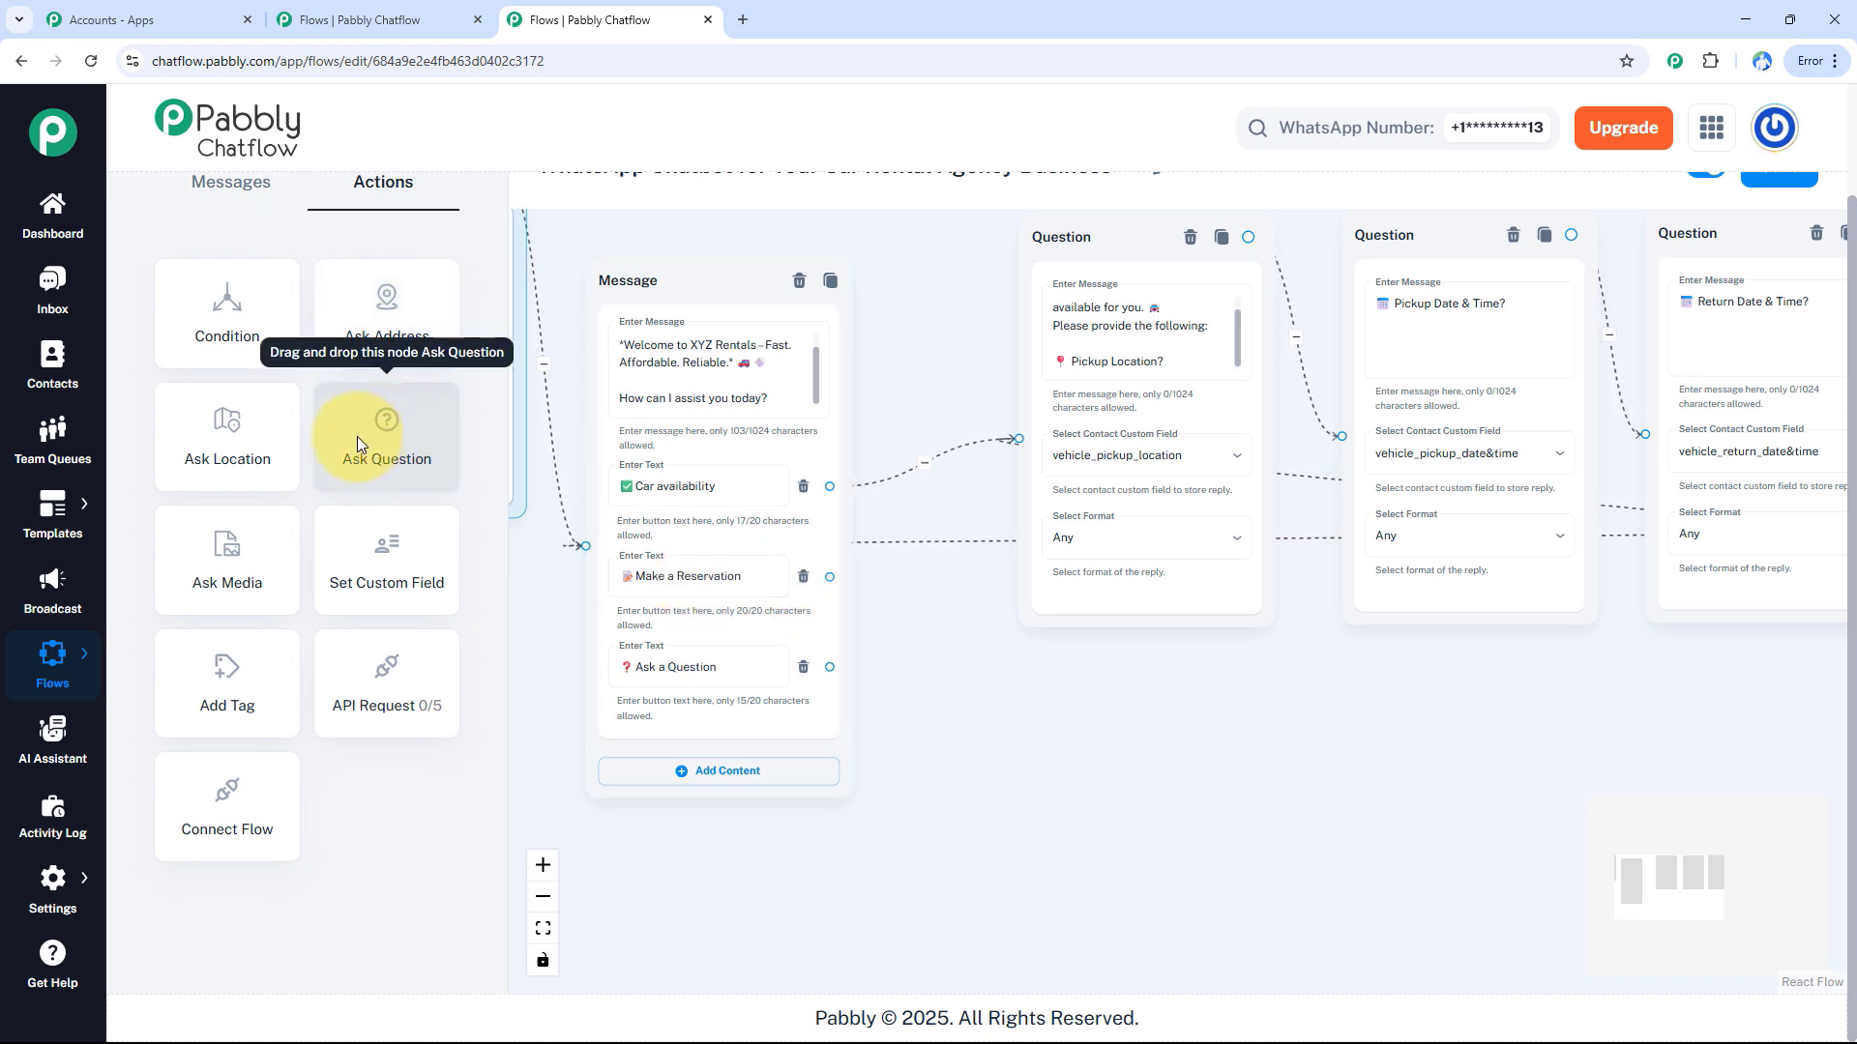
drag(357, 437, 1088, 725)
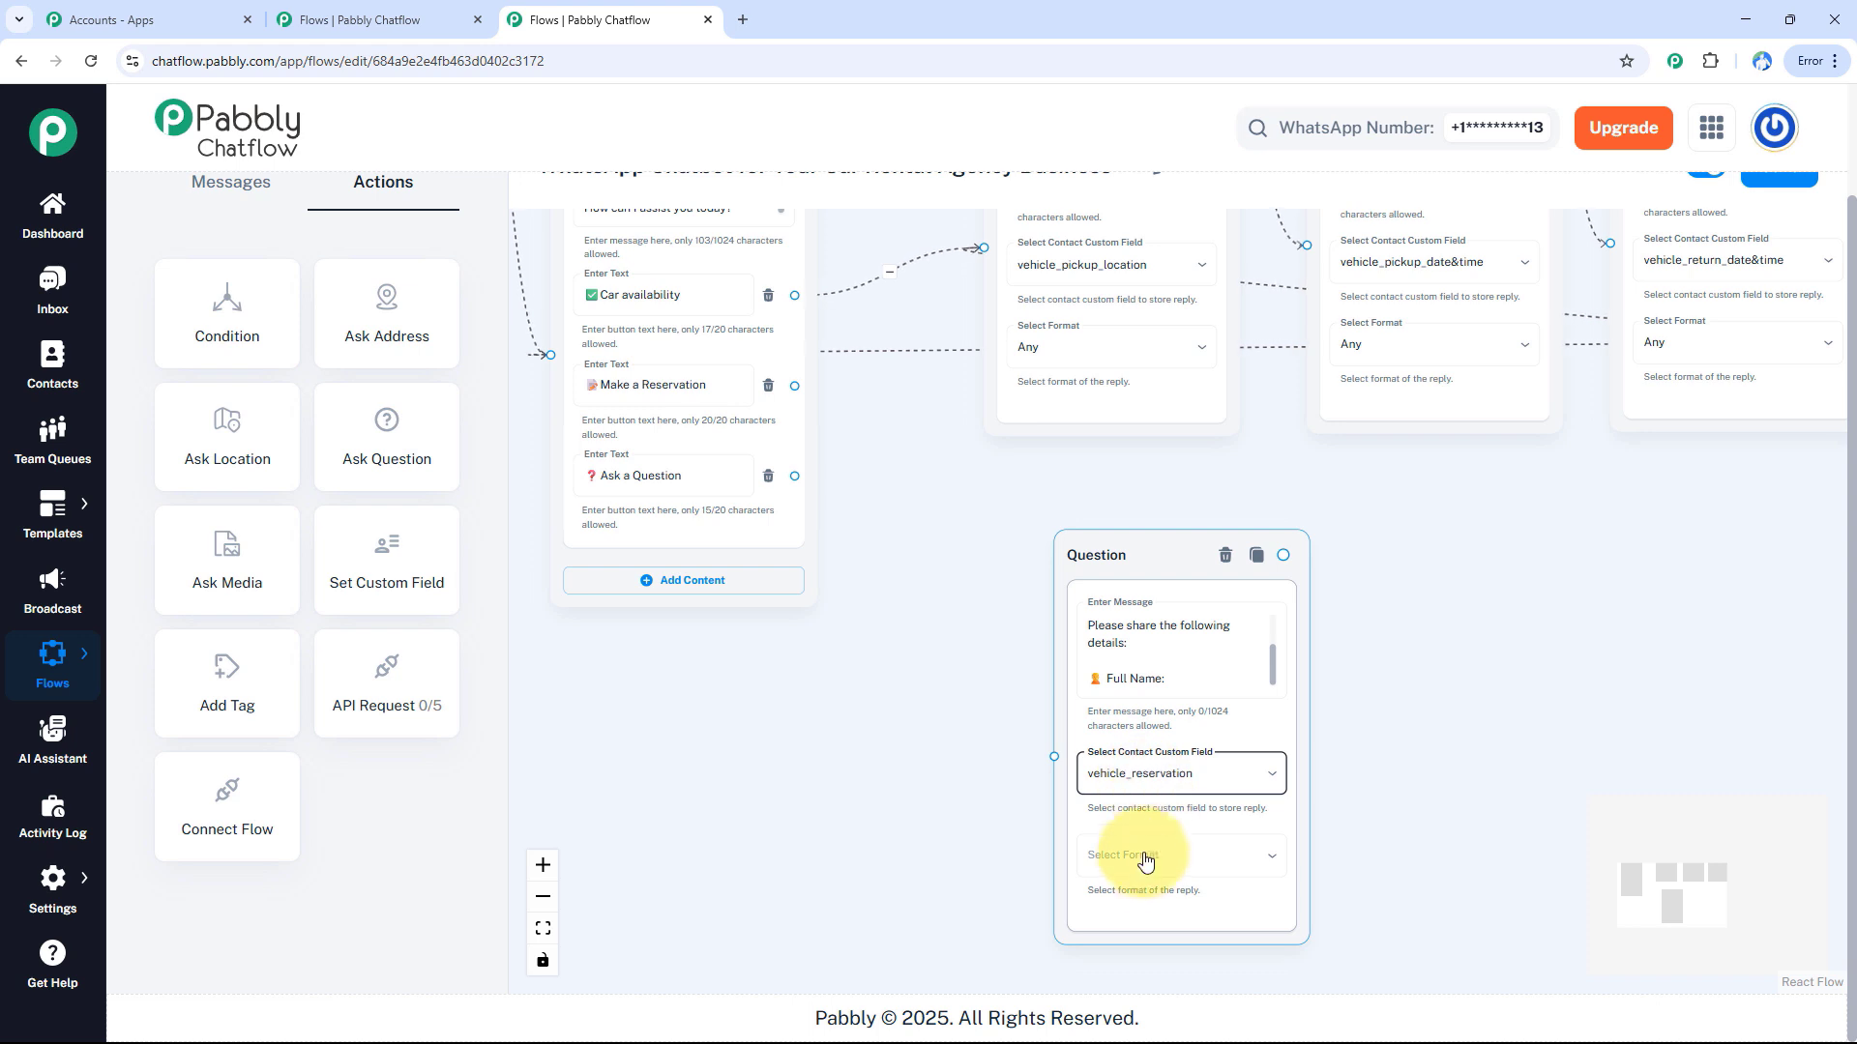
click(1151, 868)
click(1071, 727)
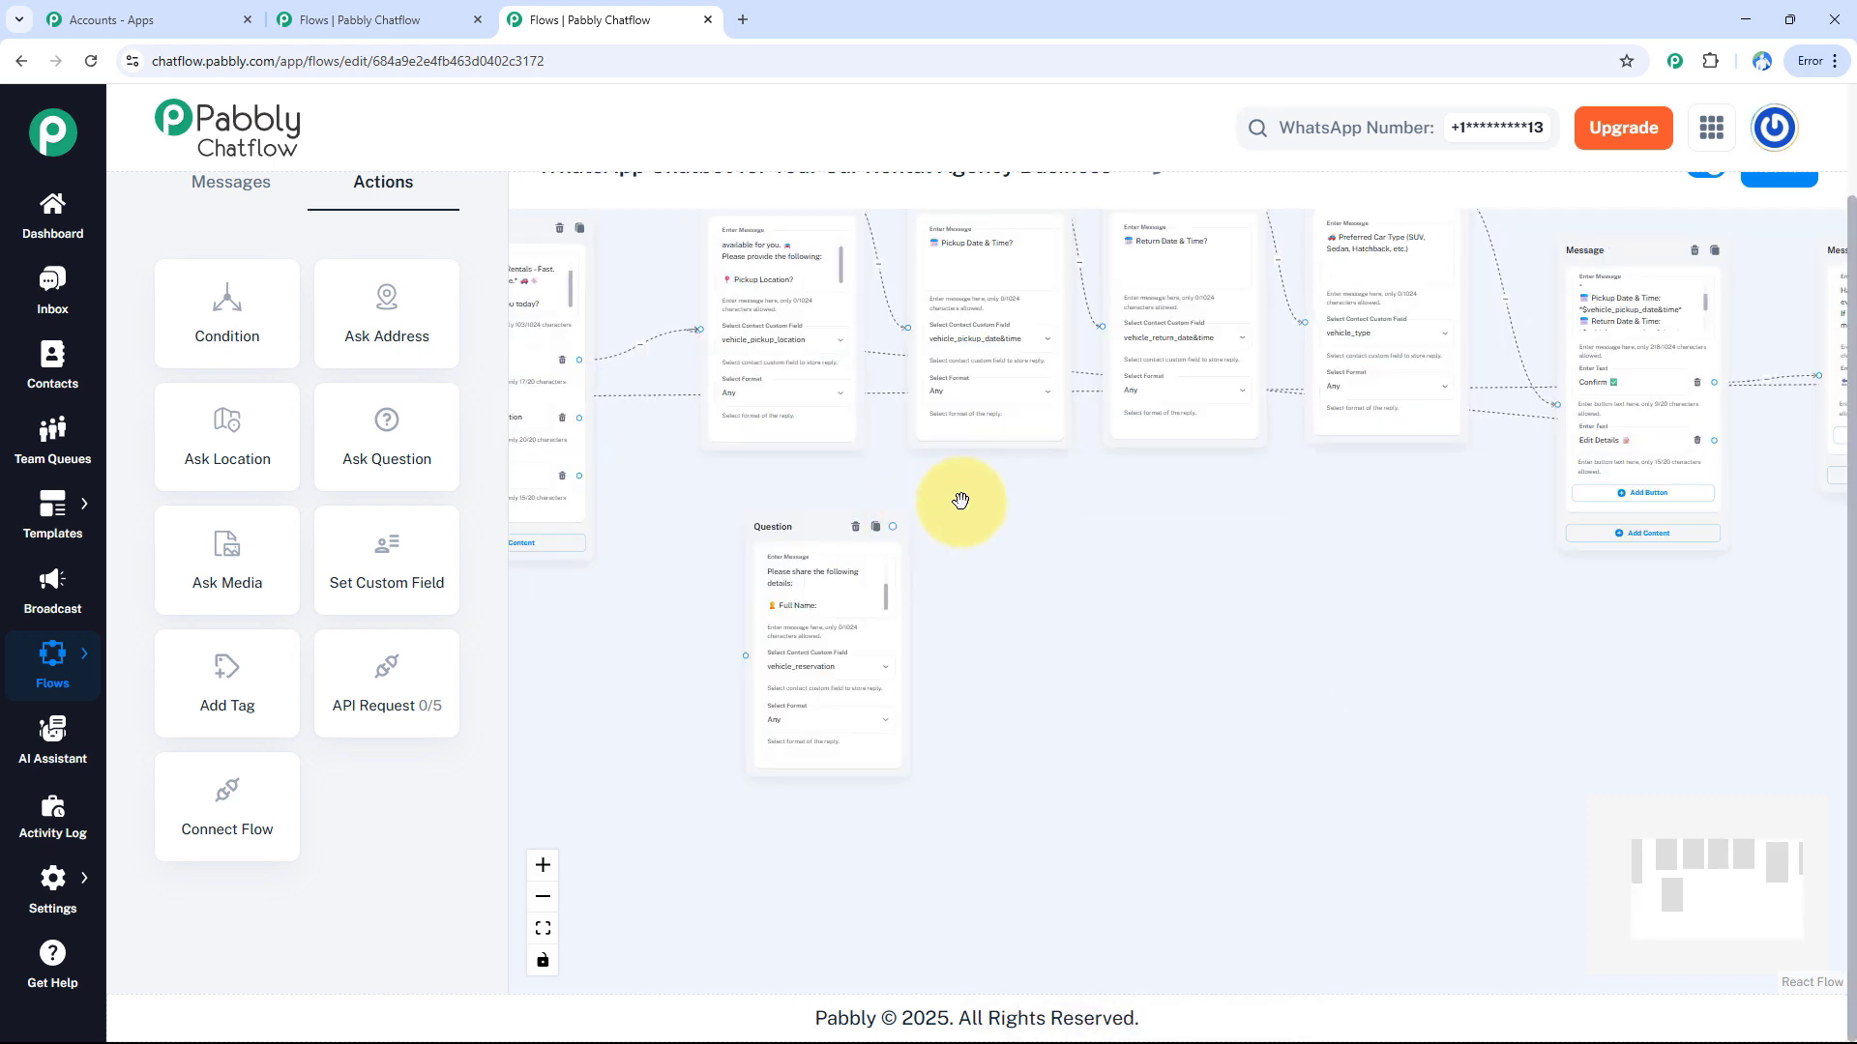
Duplicate the reservation Question node six times and arrange the copies in a row beside it.
drag(960, 500, 870, 524)
click(785, 550)
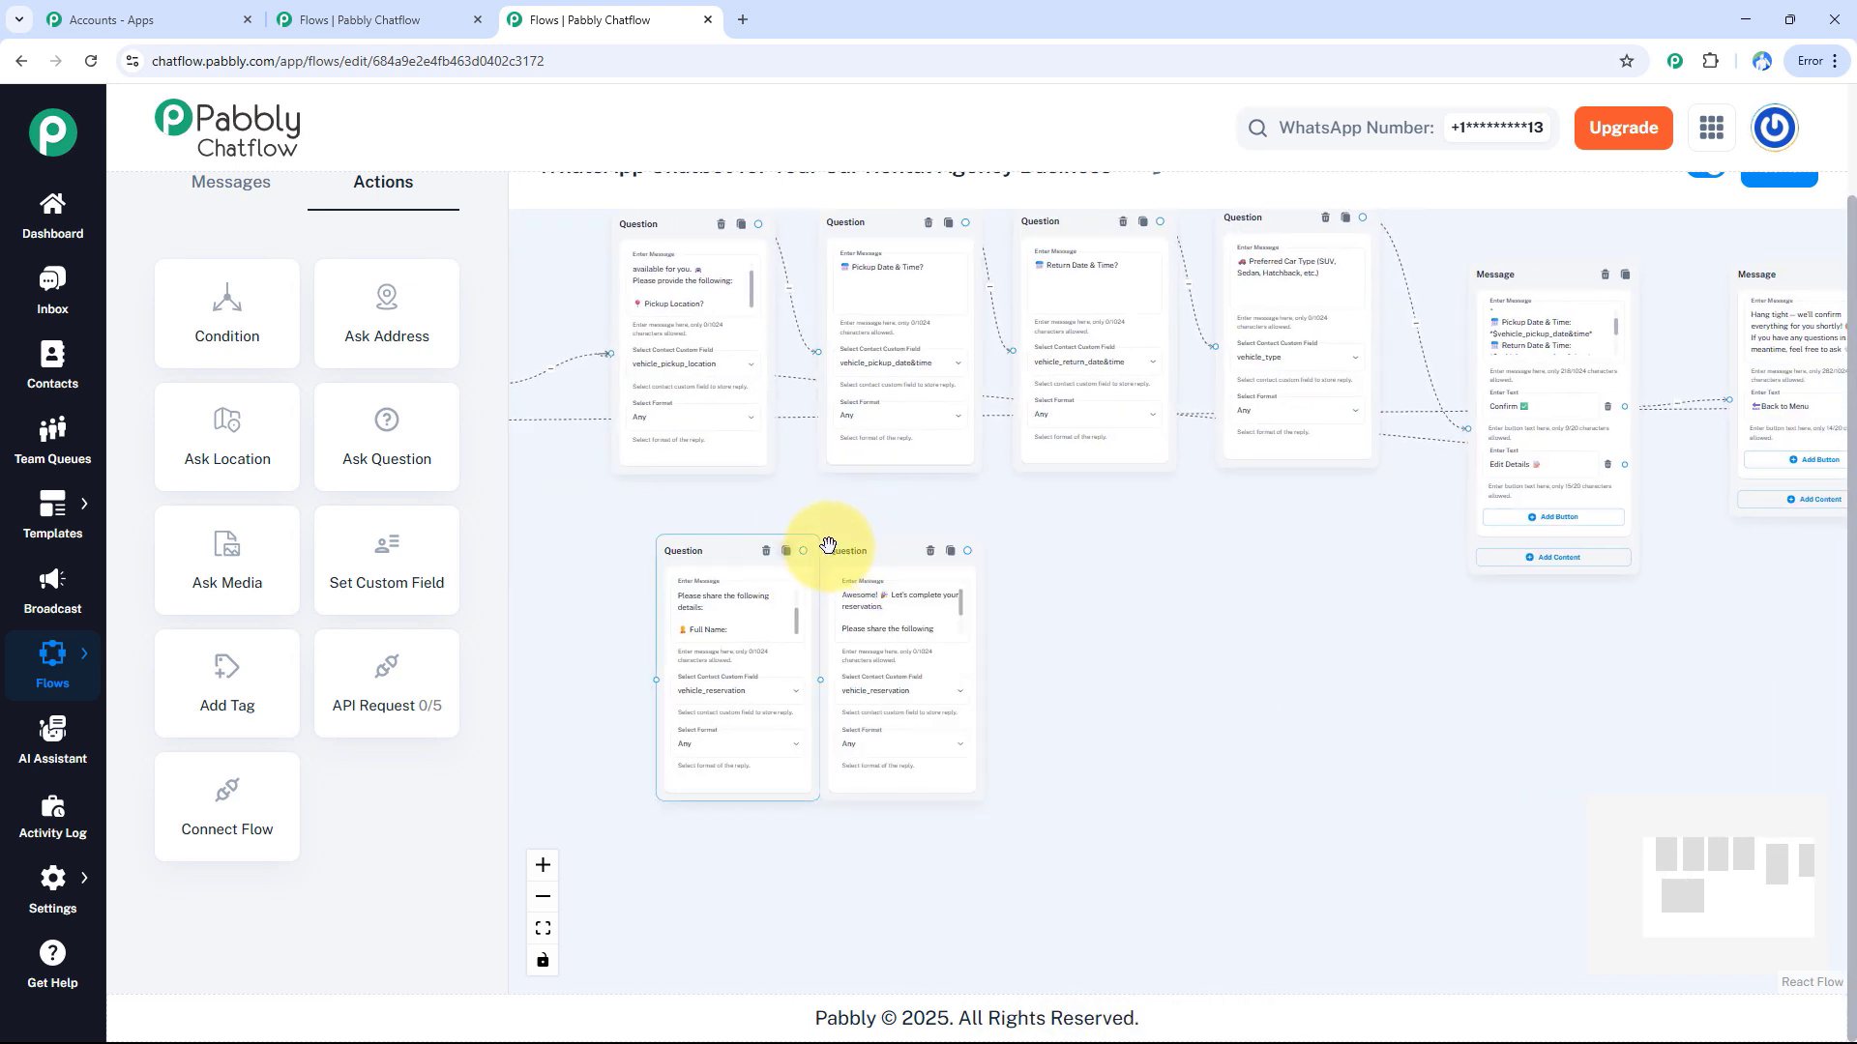
click(950, 550)
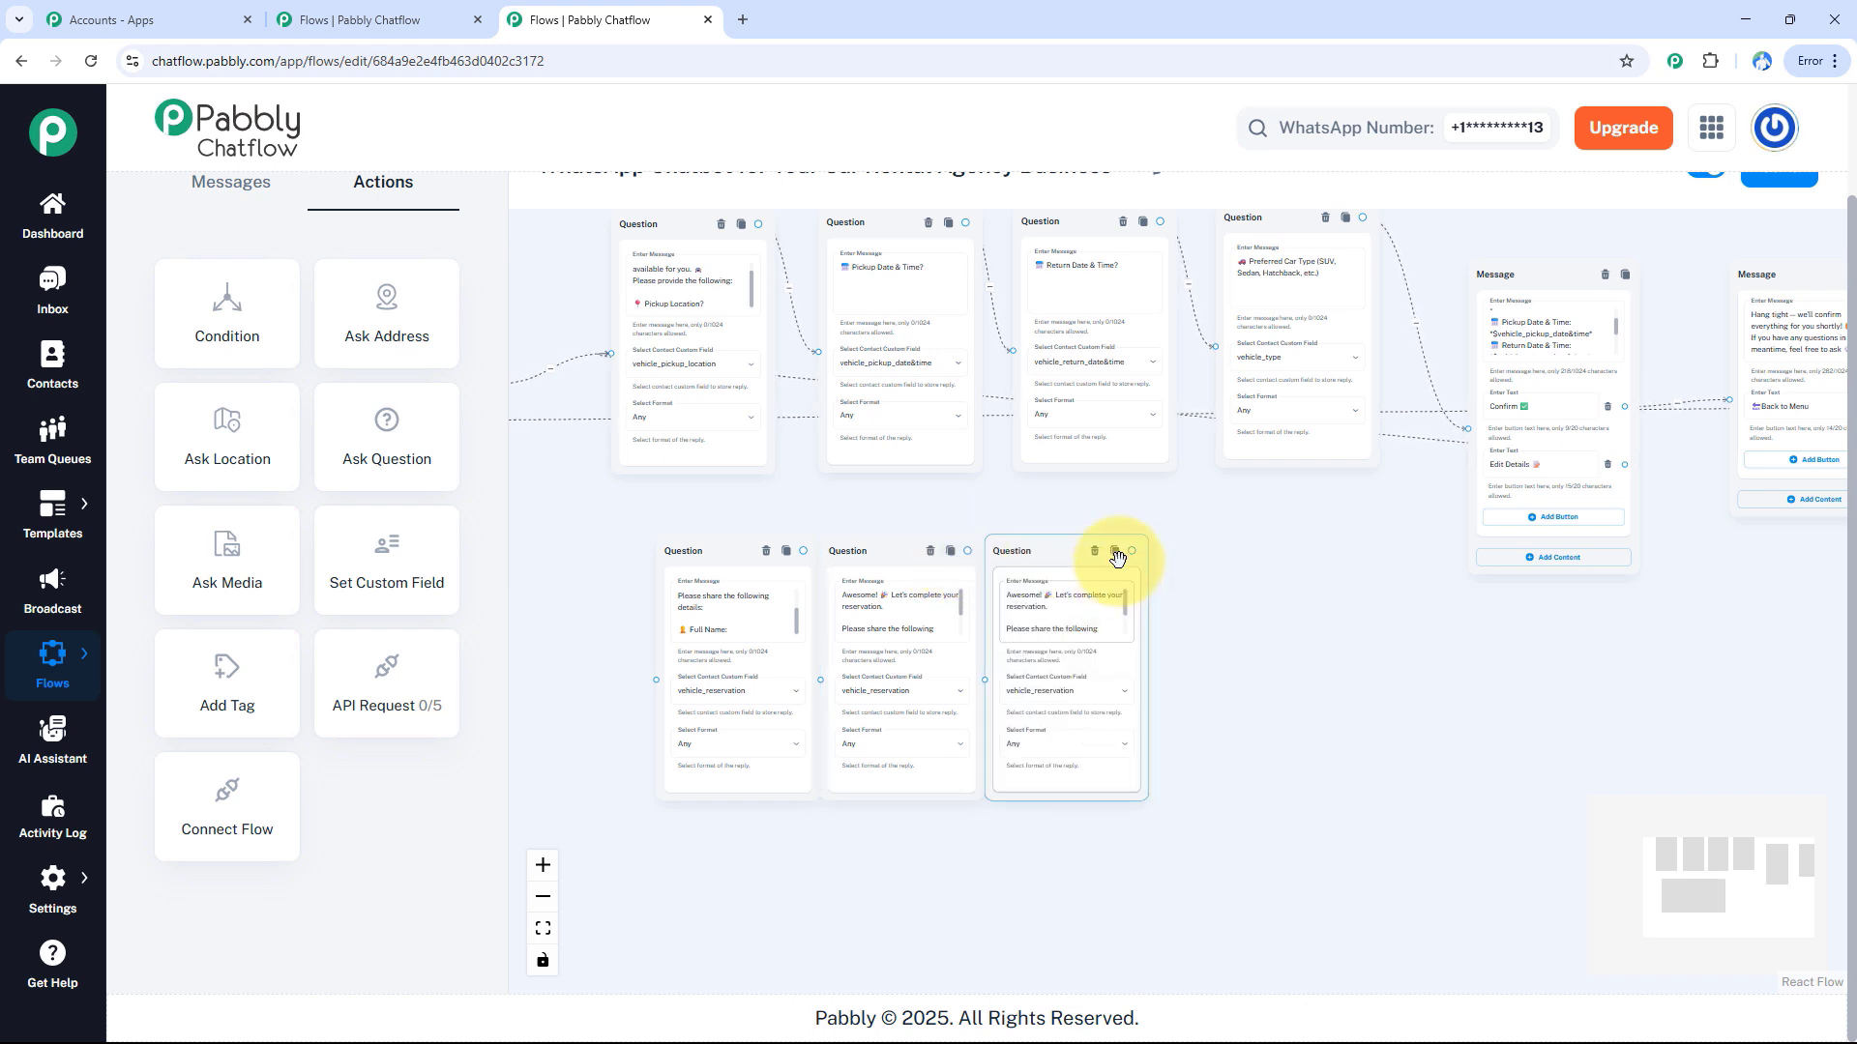
click(1114, 550)
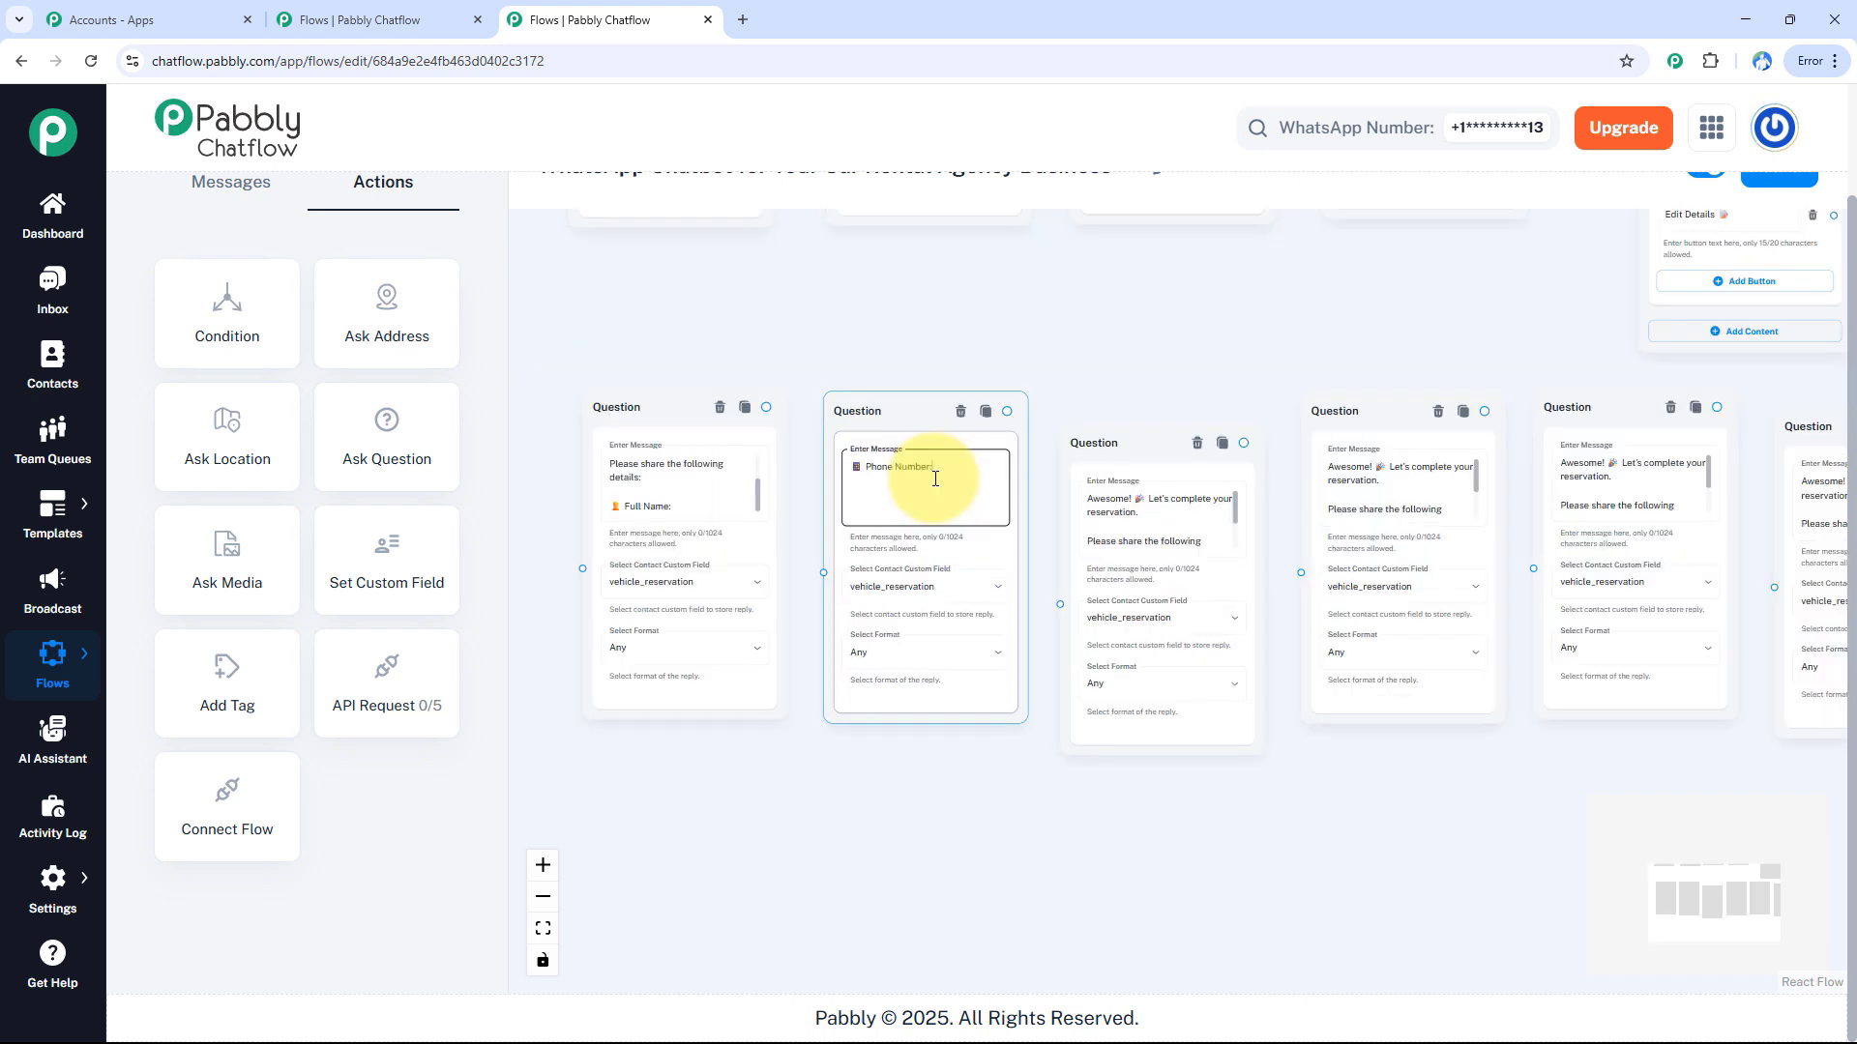
Set the second reservation question to "Phone Number:" stored in phoneNumber, and the third to "Driving License Number:" stored in driving_license.
click(904, 587)
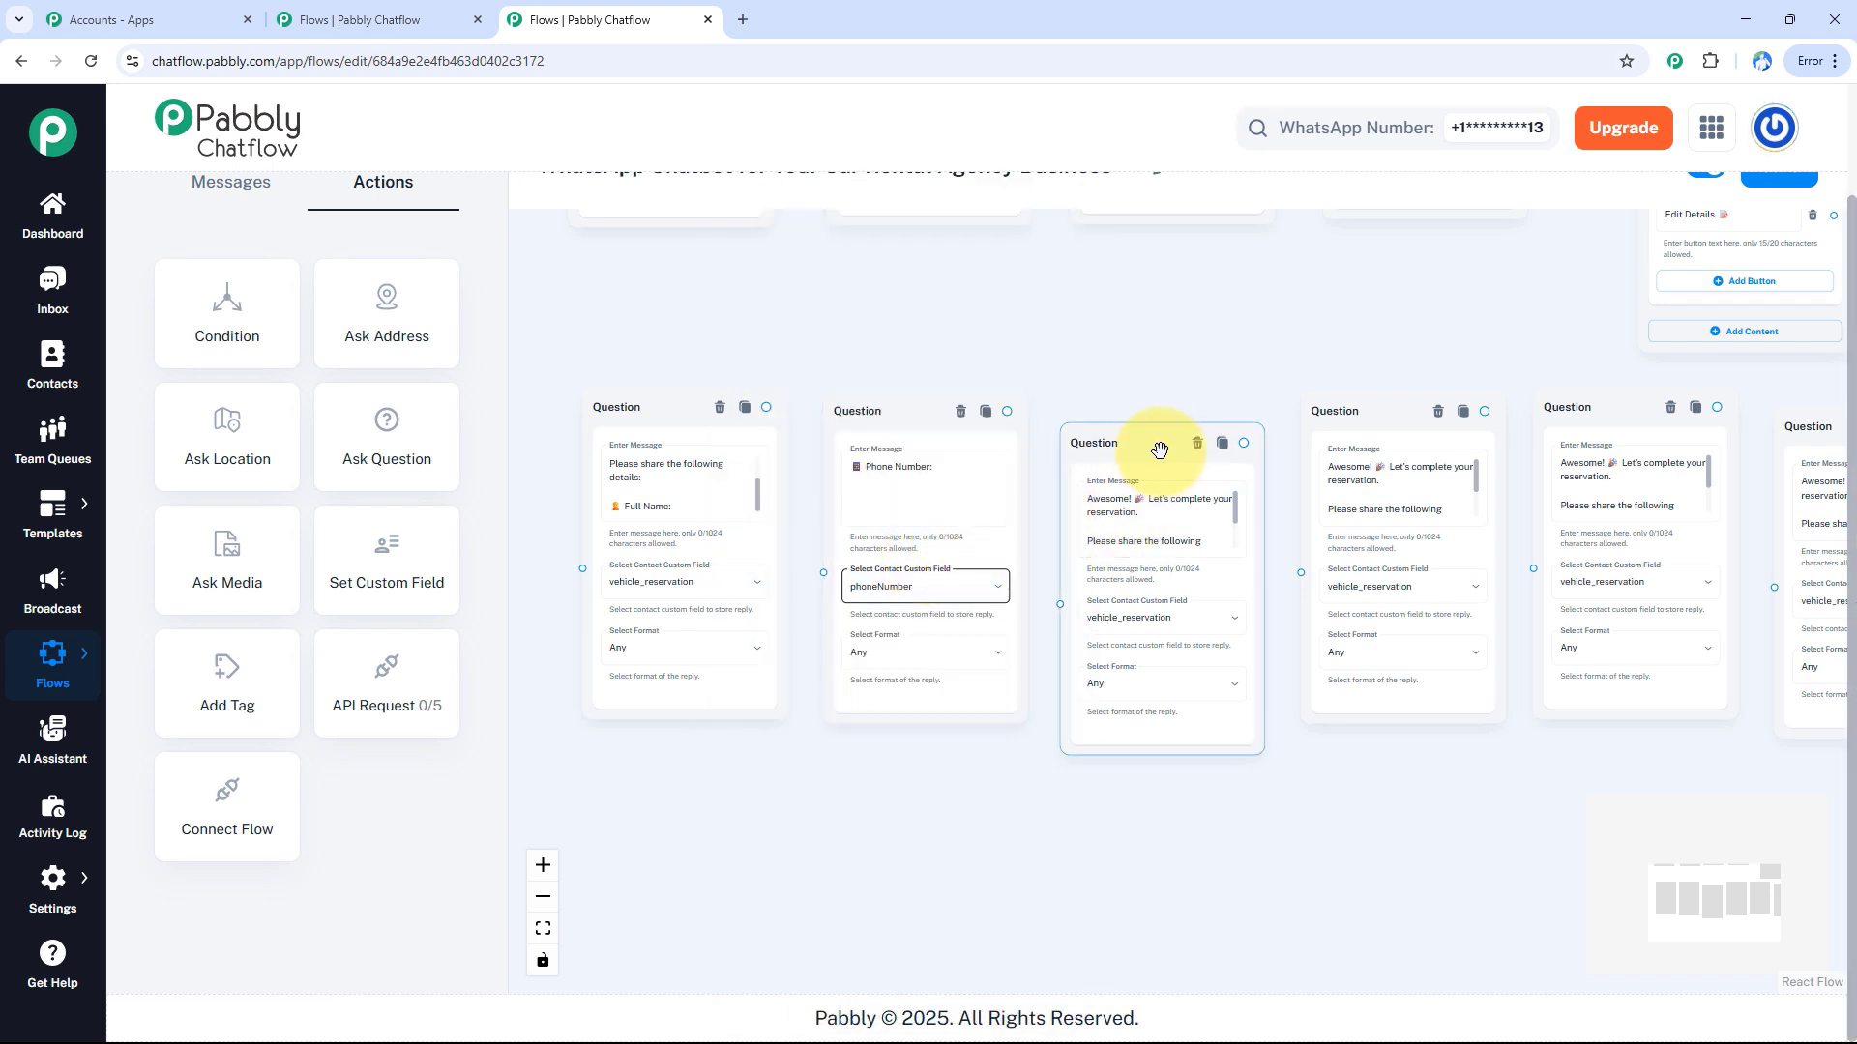
drag(1162, 450, 1162, 422)
key(ctrl+a)
key(ctrl+v)
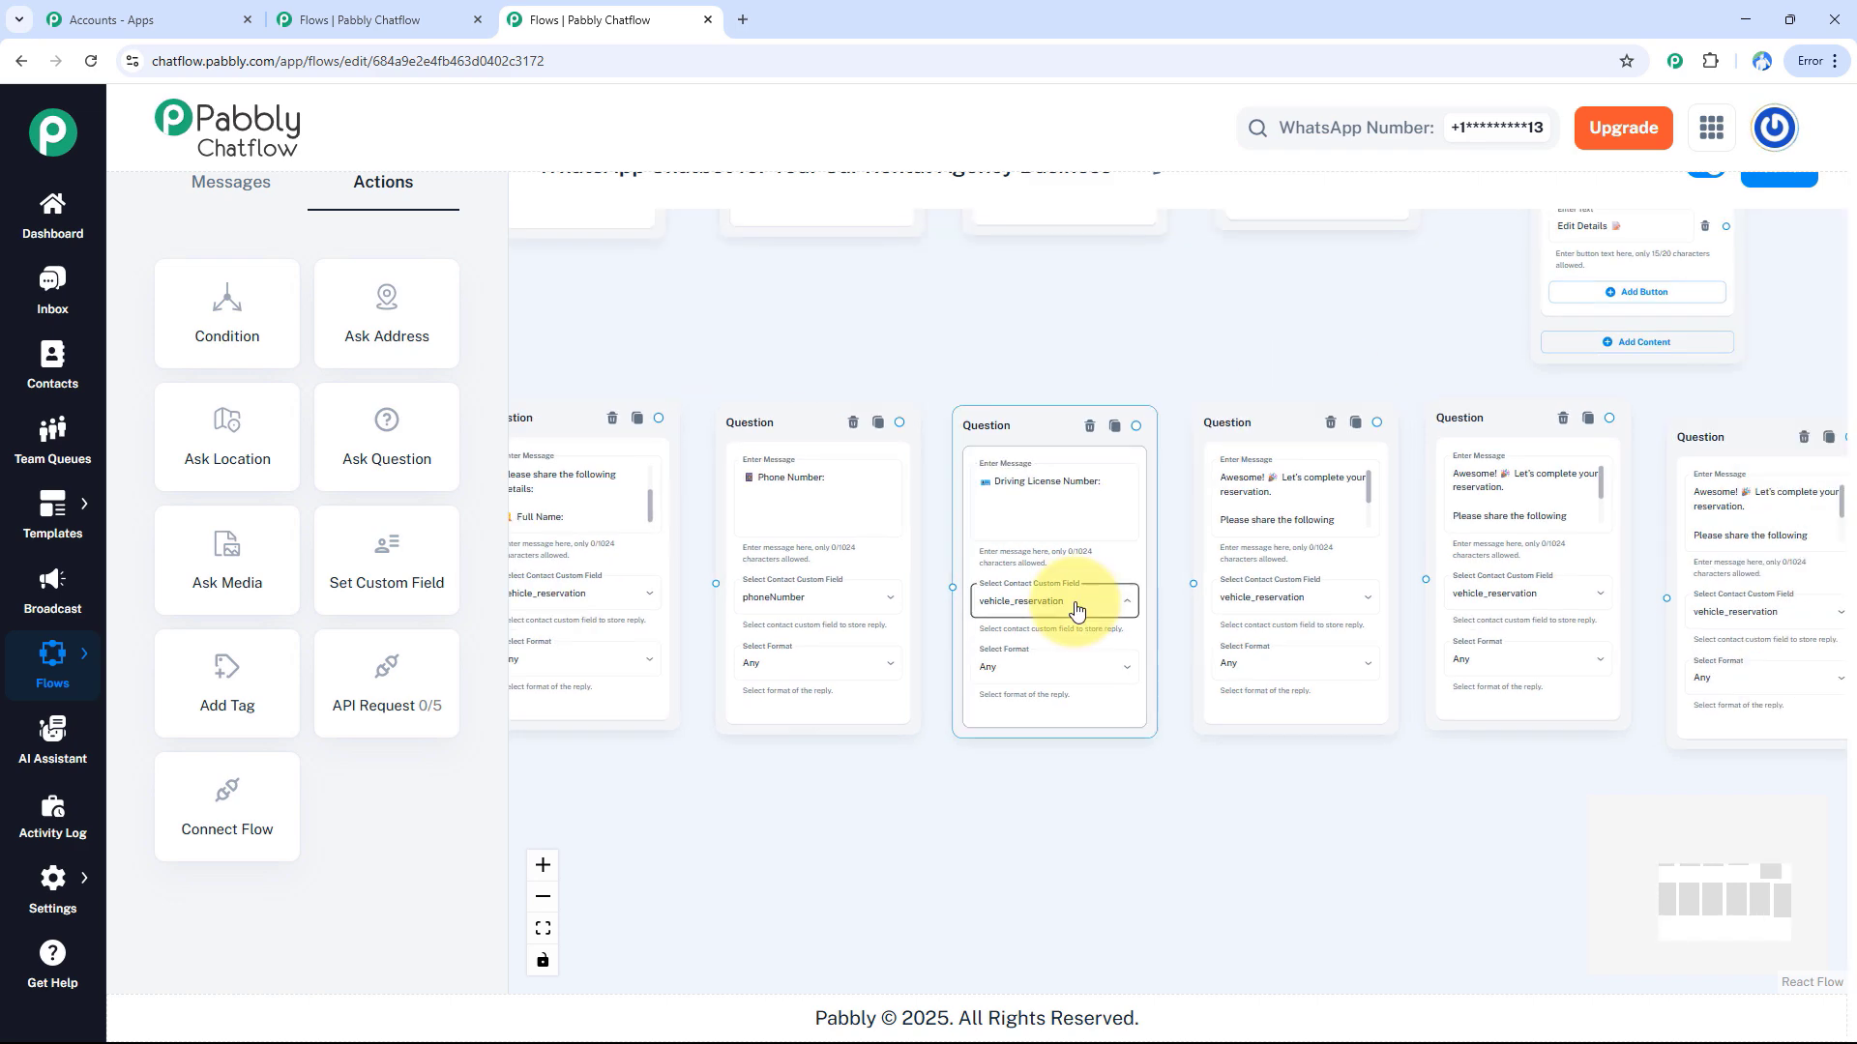
click(1076, 613)
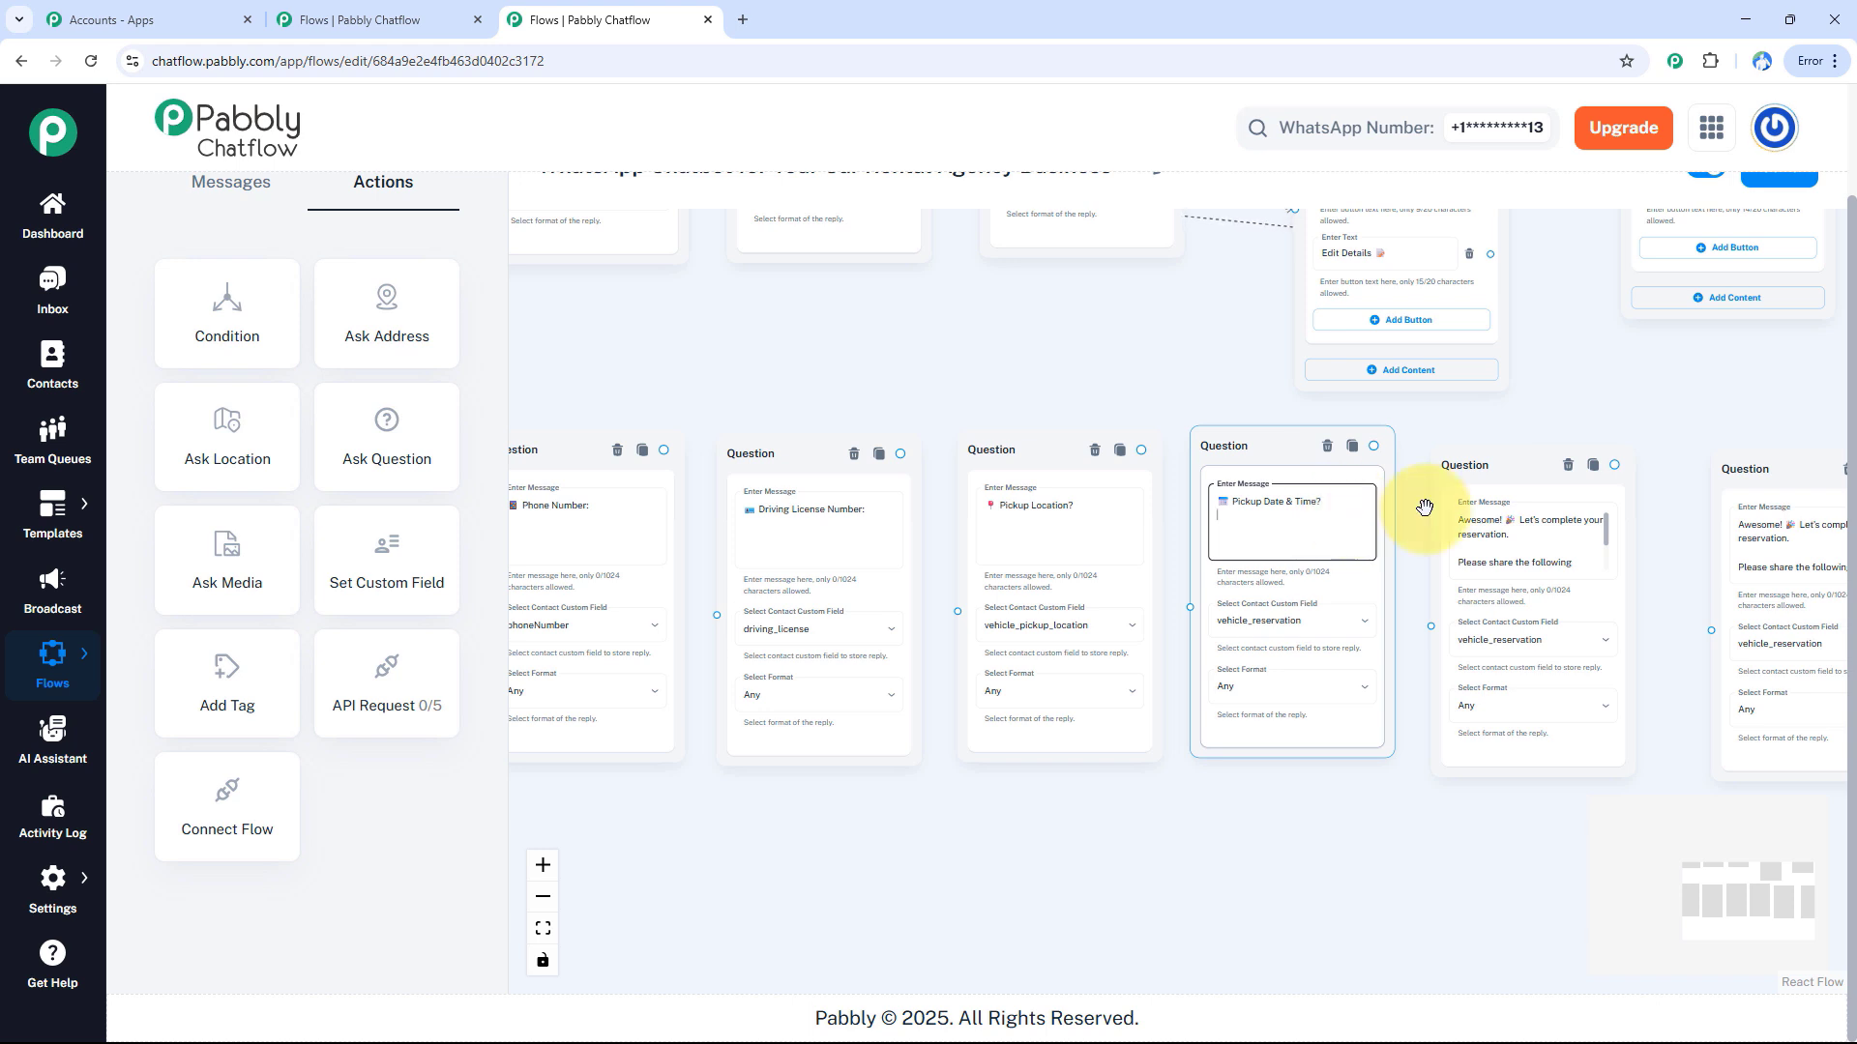
Set the remaining copies to "Pickup Location?", "Pickup Date & Time?", "Return Date & Time?" and "Preferred Car Type (SUV, Sedan, Hatchback, etc.)", each stored in its matching vehicle field.
click(1501, 523)
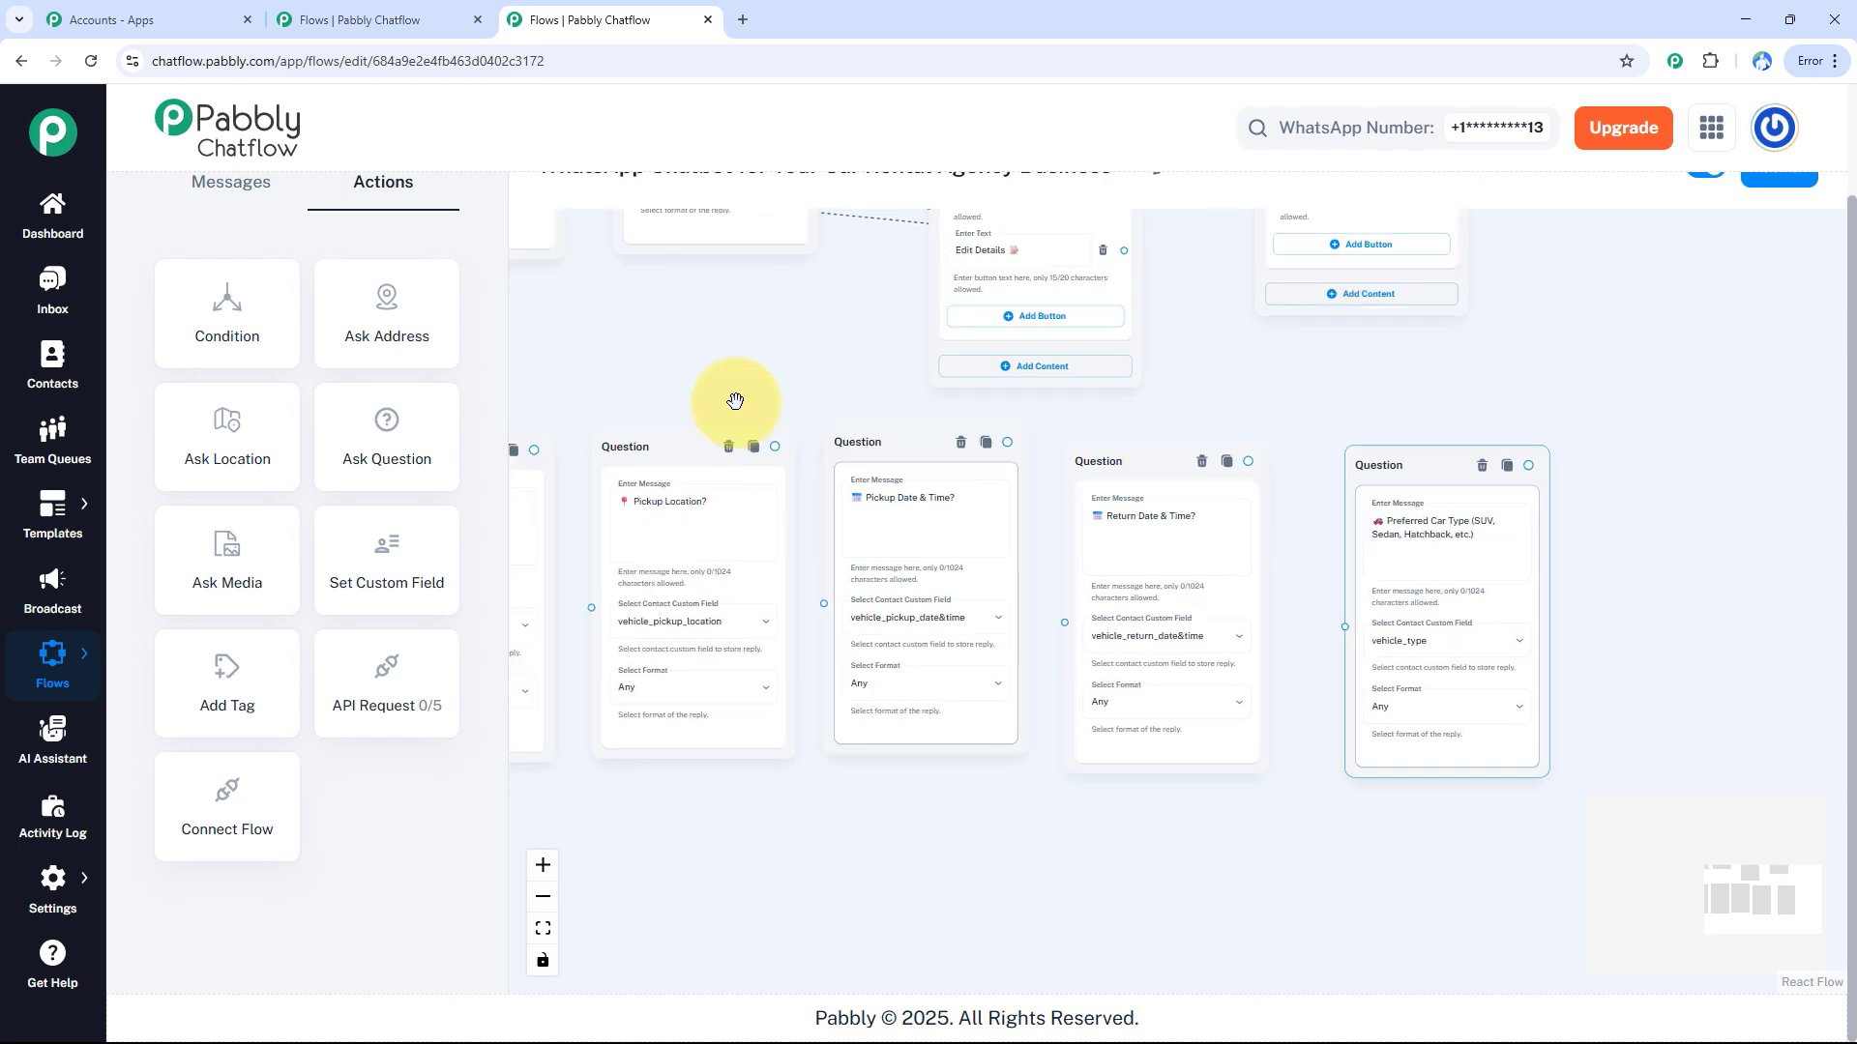
drag(713, 394, 990, 434)
drag(758, 426, 1061, 427)
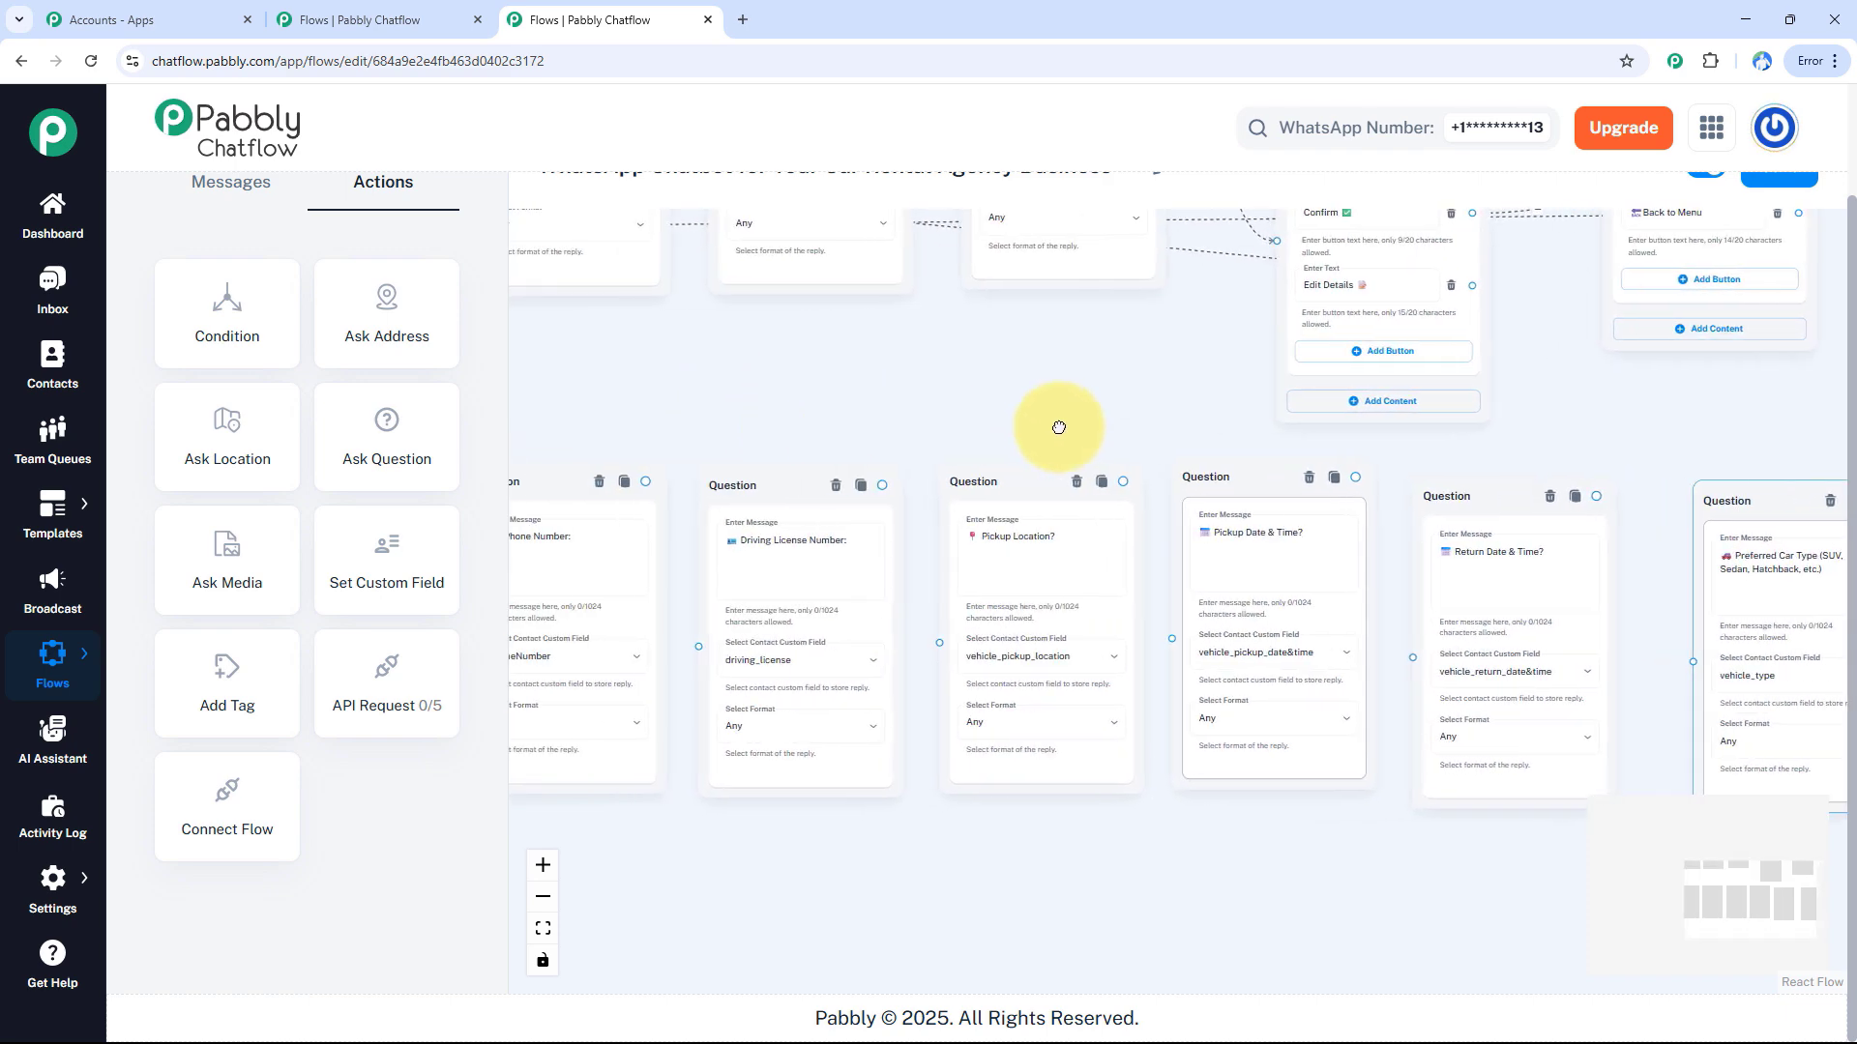
Connect the Make a Reservation button to the Full Name question and chain the seven reservation questions in order.
drag(860, 413, 1024, 418)
scroll(1028, 580, down, 5)
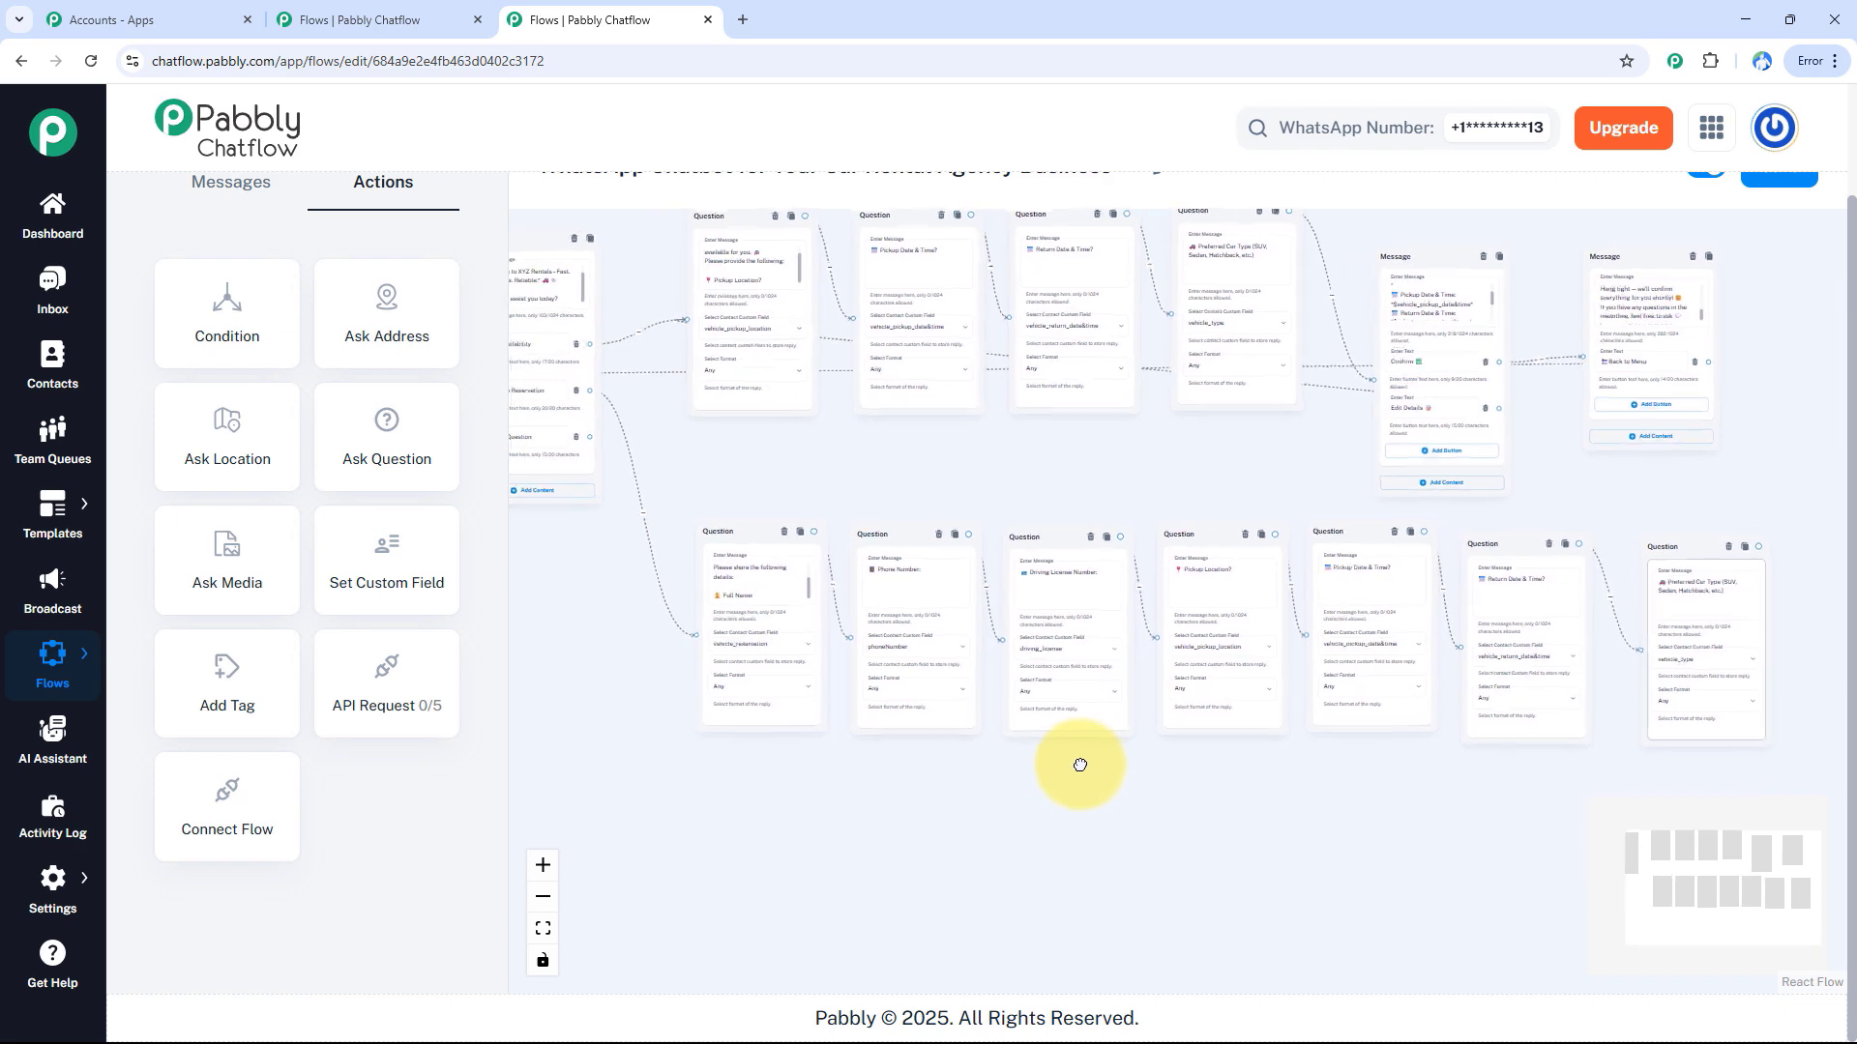
drag(1128, 775, 779, 757)
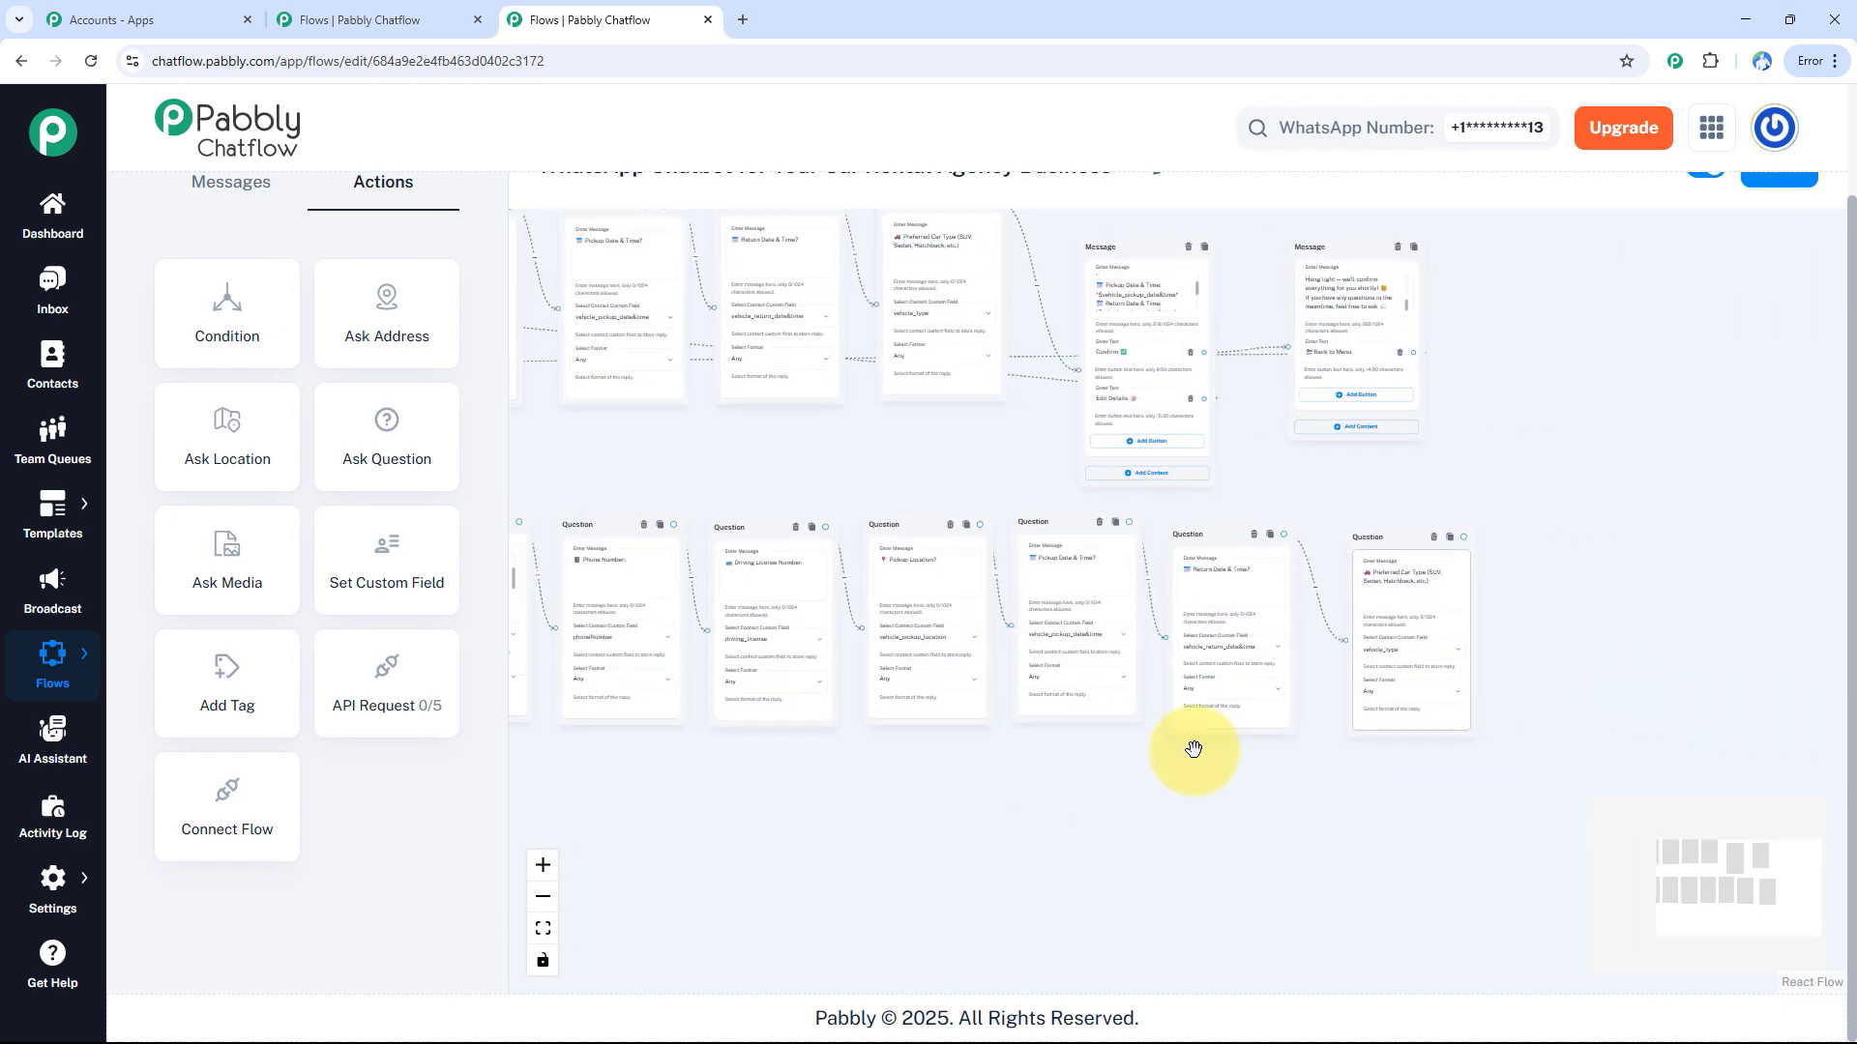
Add a text and button message after the preferred car type question, summarising the reservation answers and ending with "*$vehicle_type*".
scroll(1170, 758, up, 2)
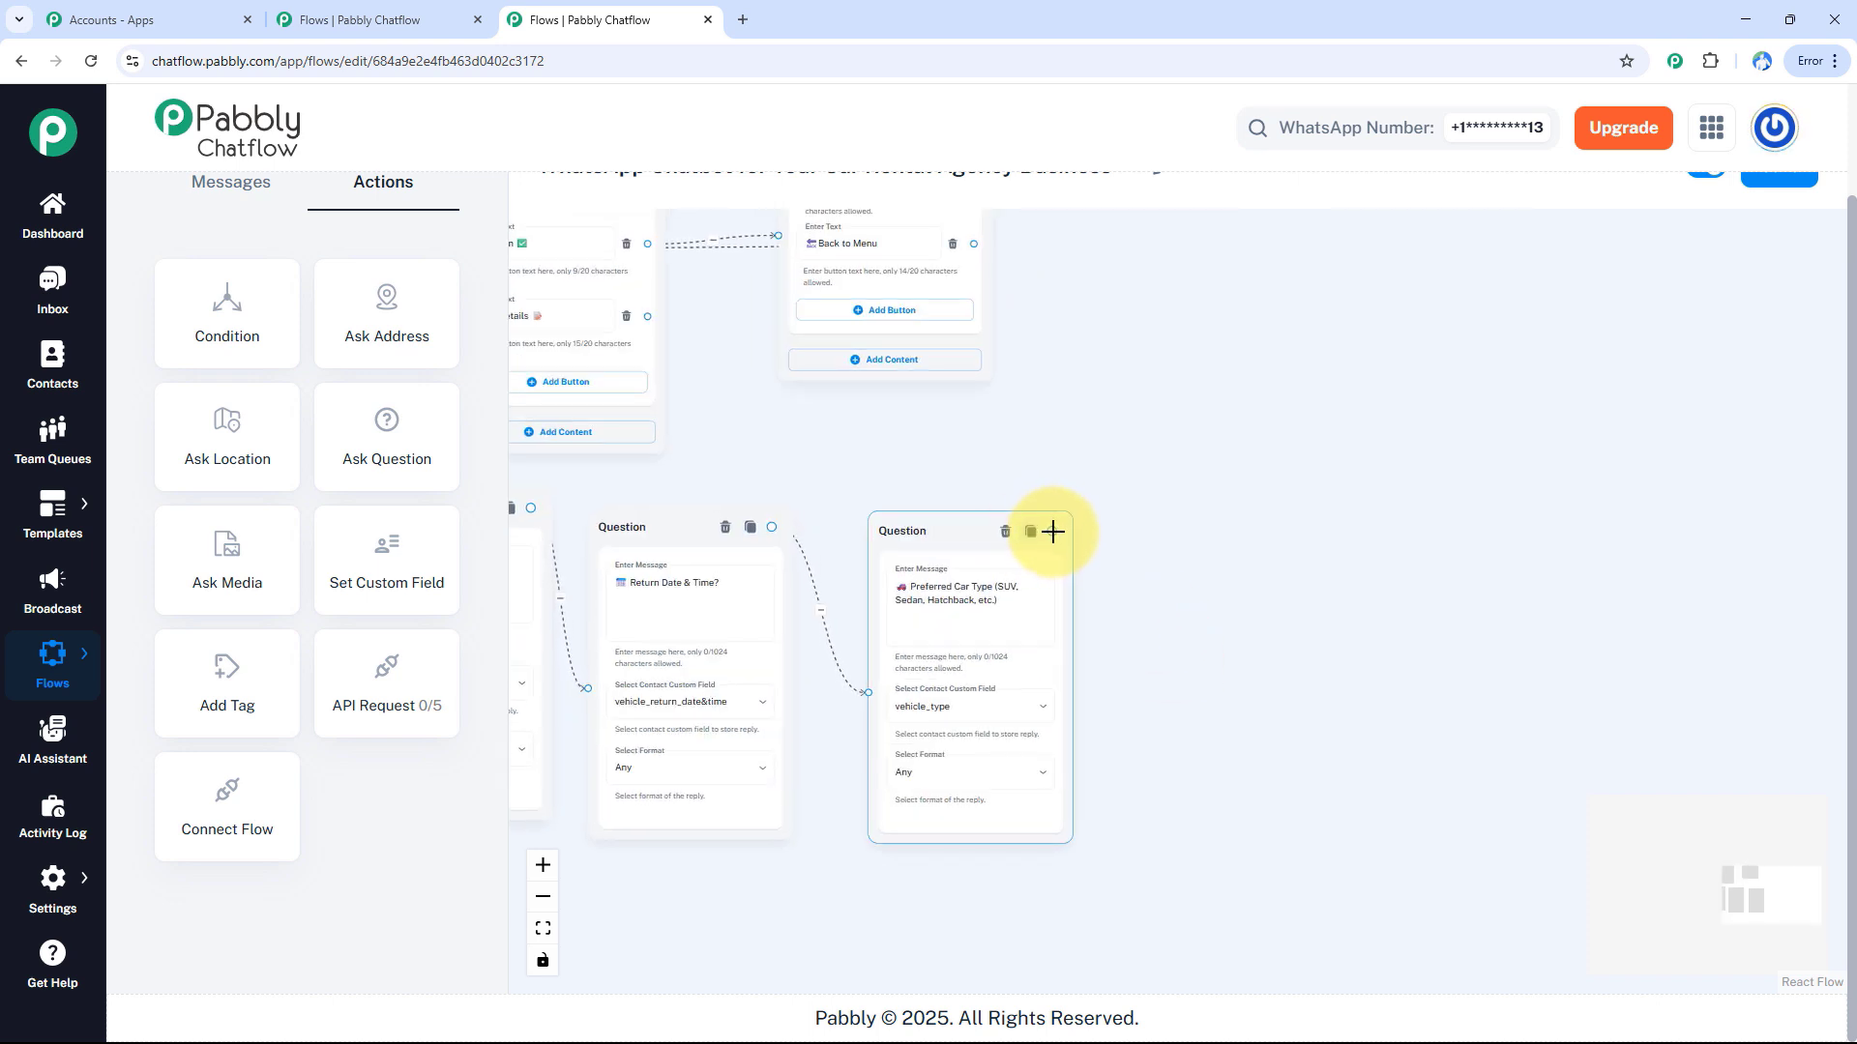
drag(1053, 530, 1275, 560)
click(1260, 599)
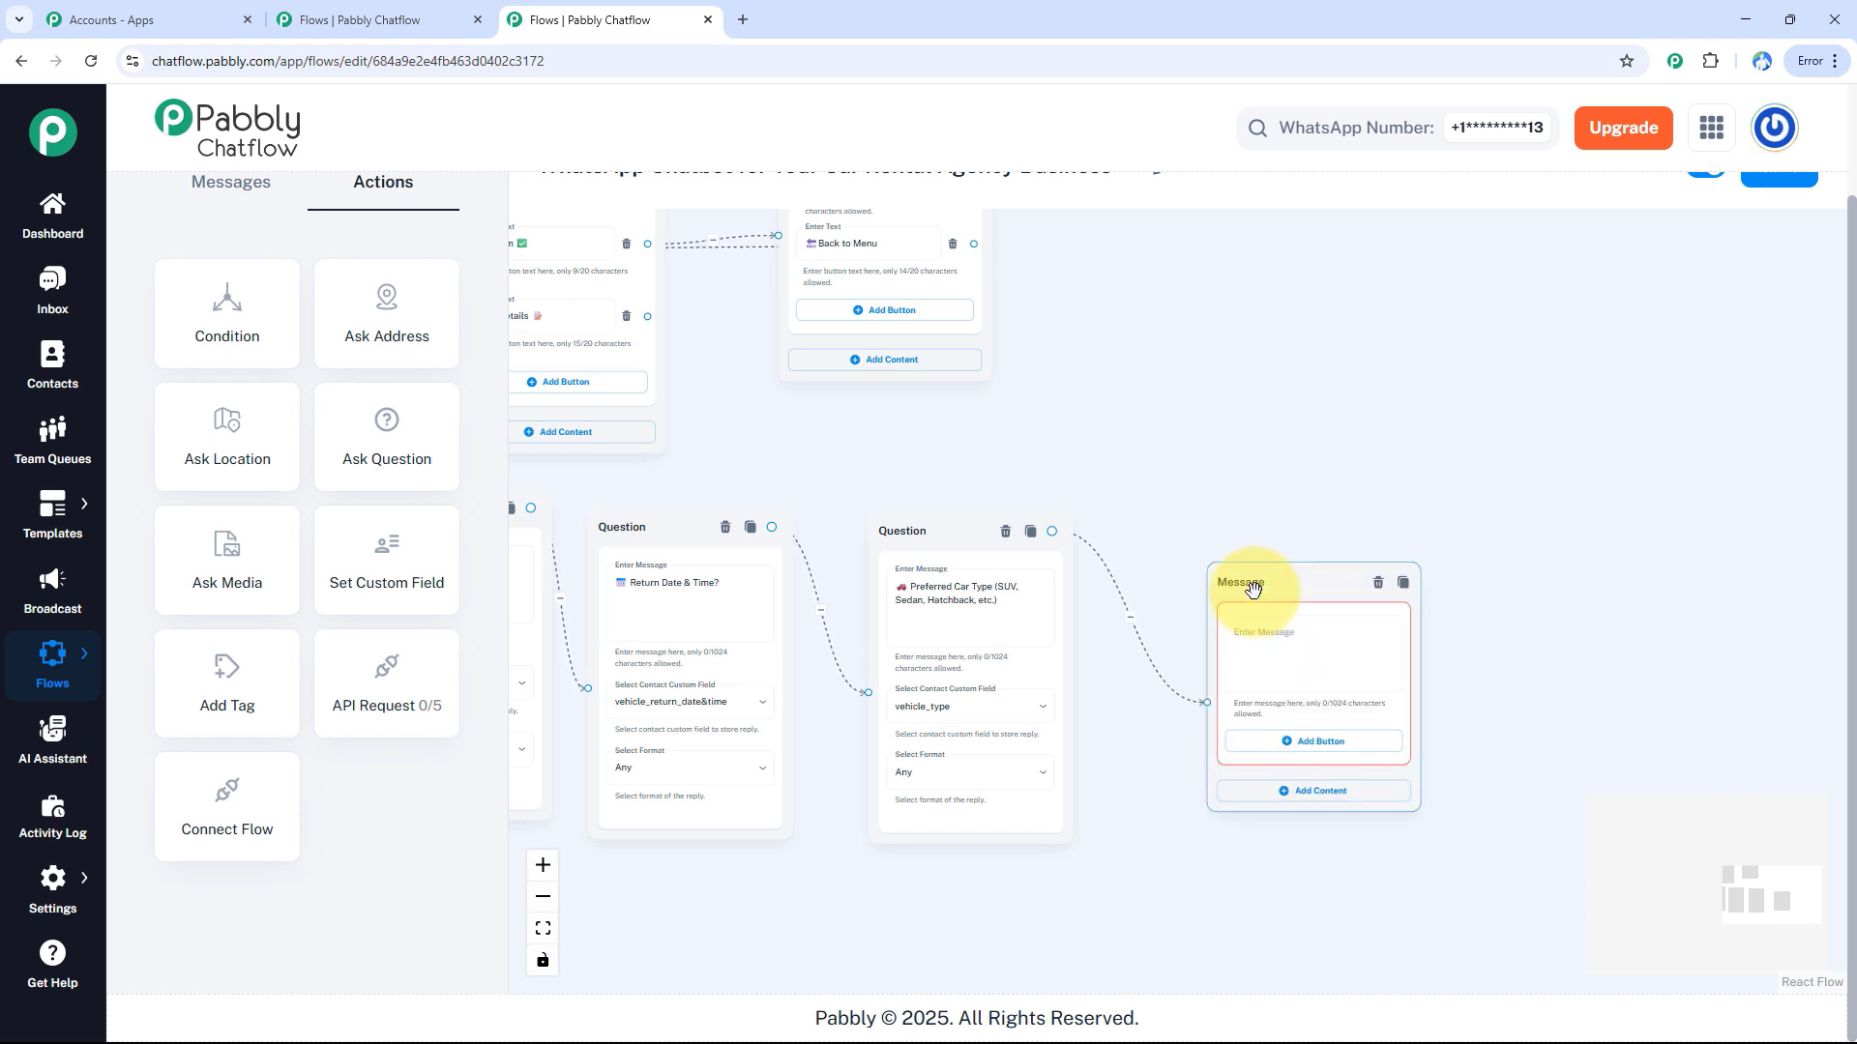
click(1249, 635)
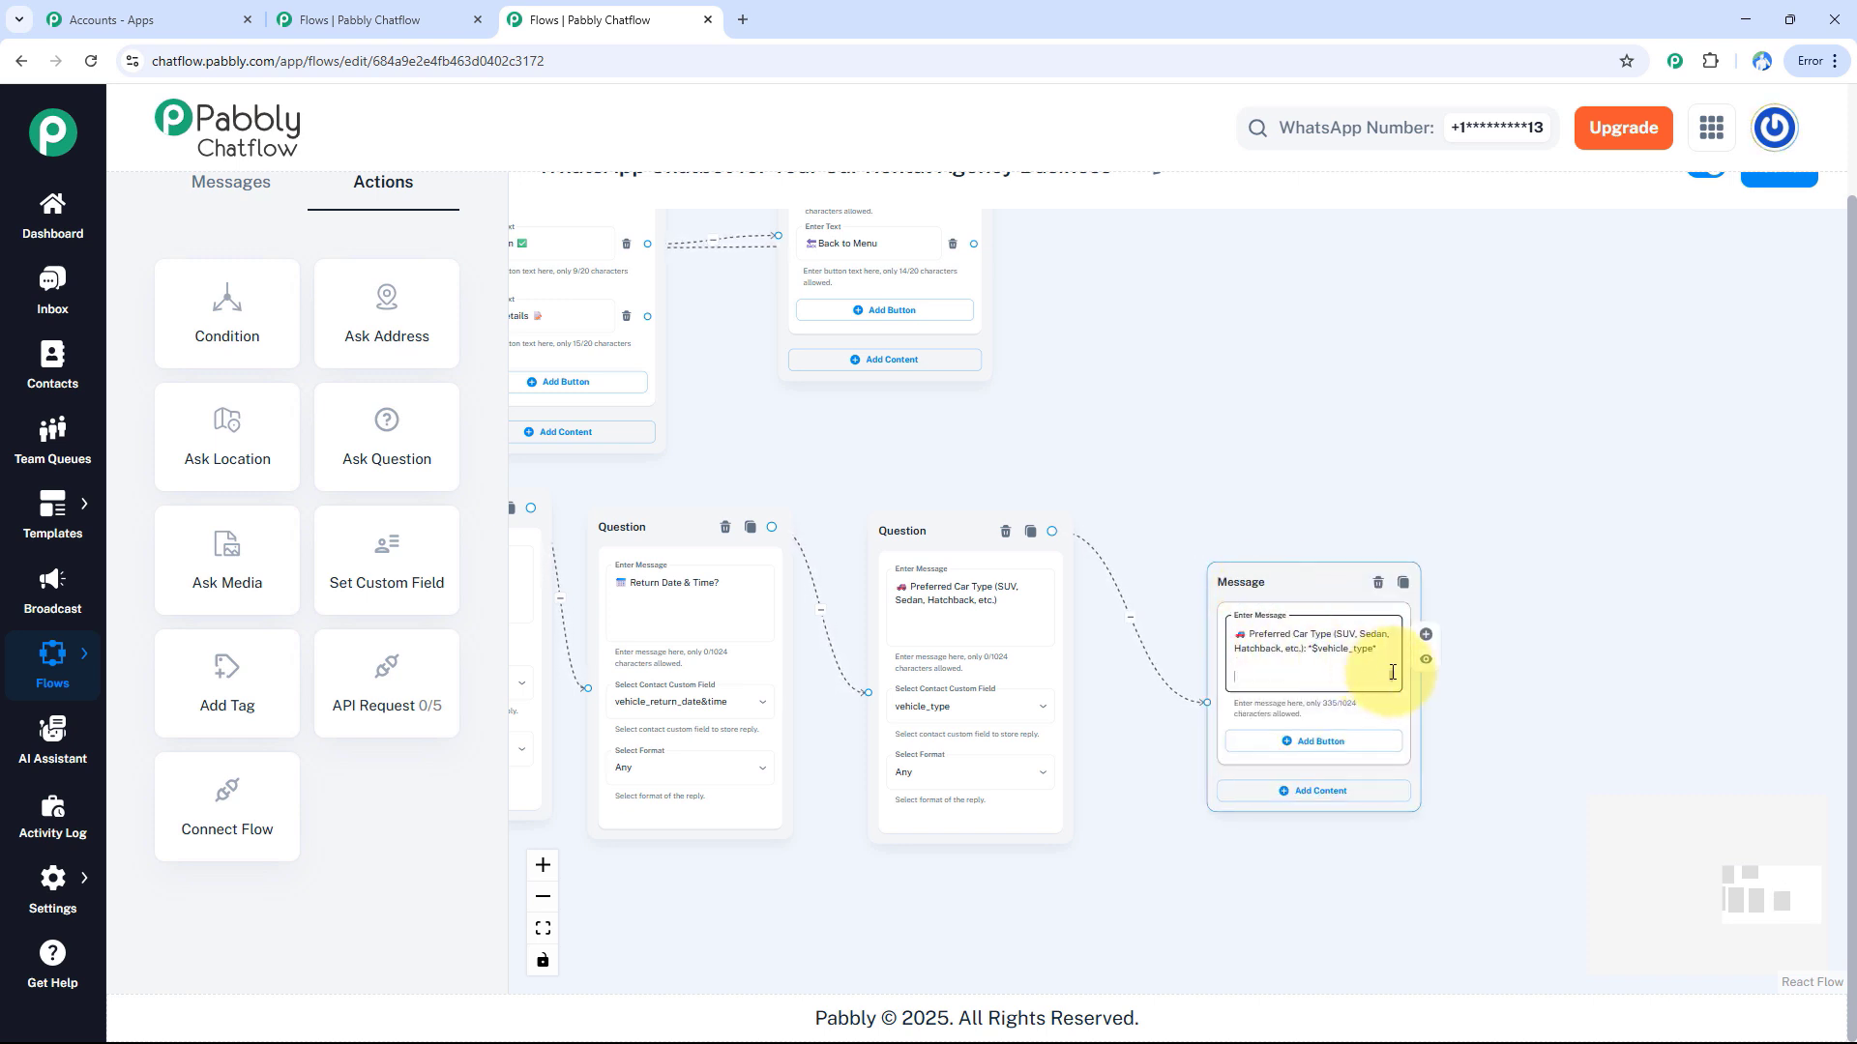
Add "Confirm ✅" and "Edit" buttons to the reservation summary message and connect Edit back to the first reservation question.
click(1311, 740)
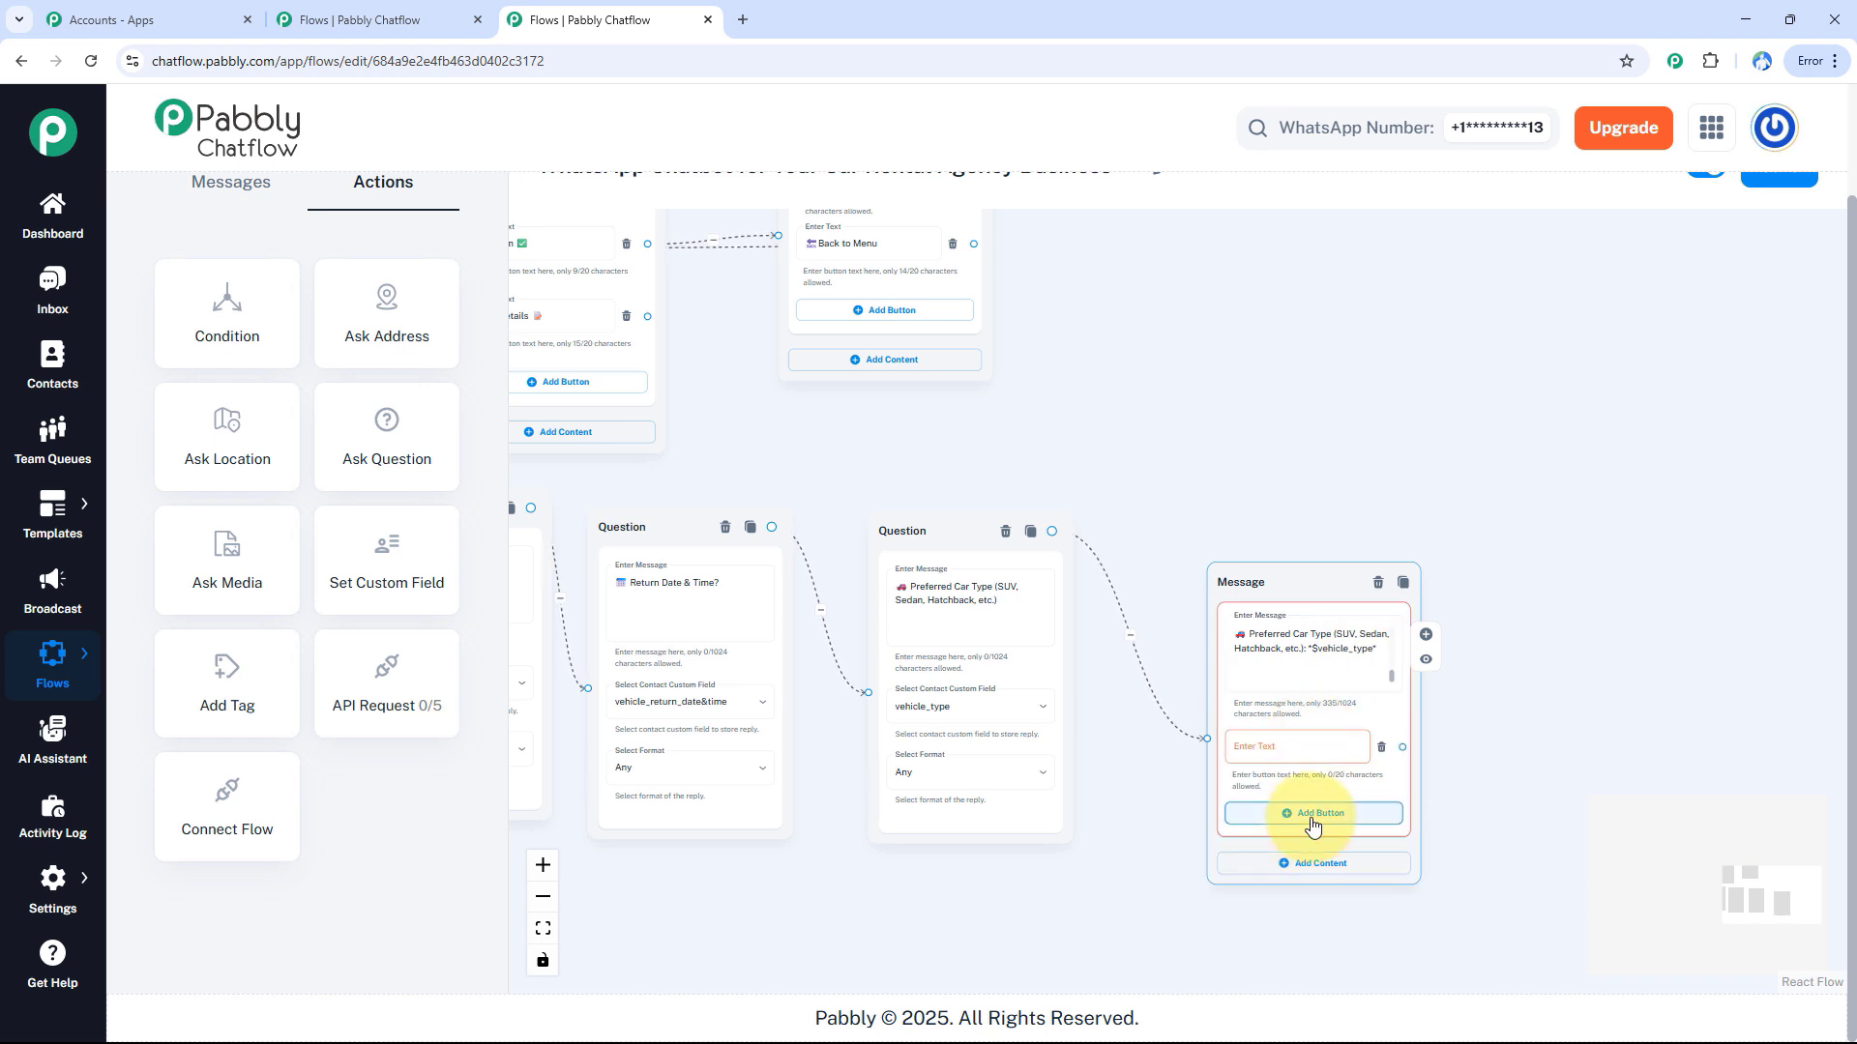
click(1312, 818)
click(1268, 748)
click(1284, 818)
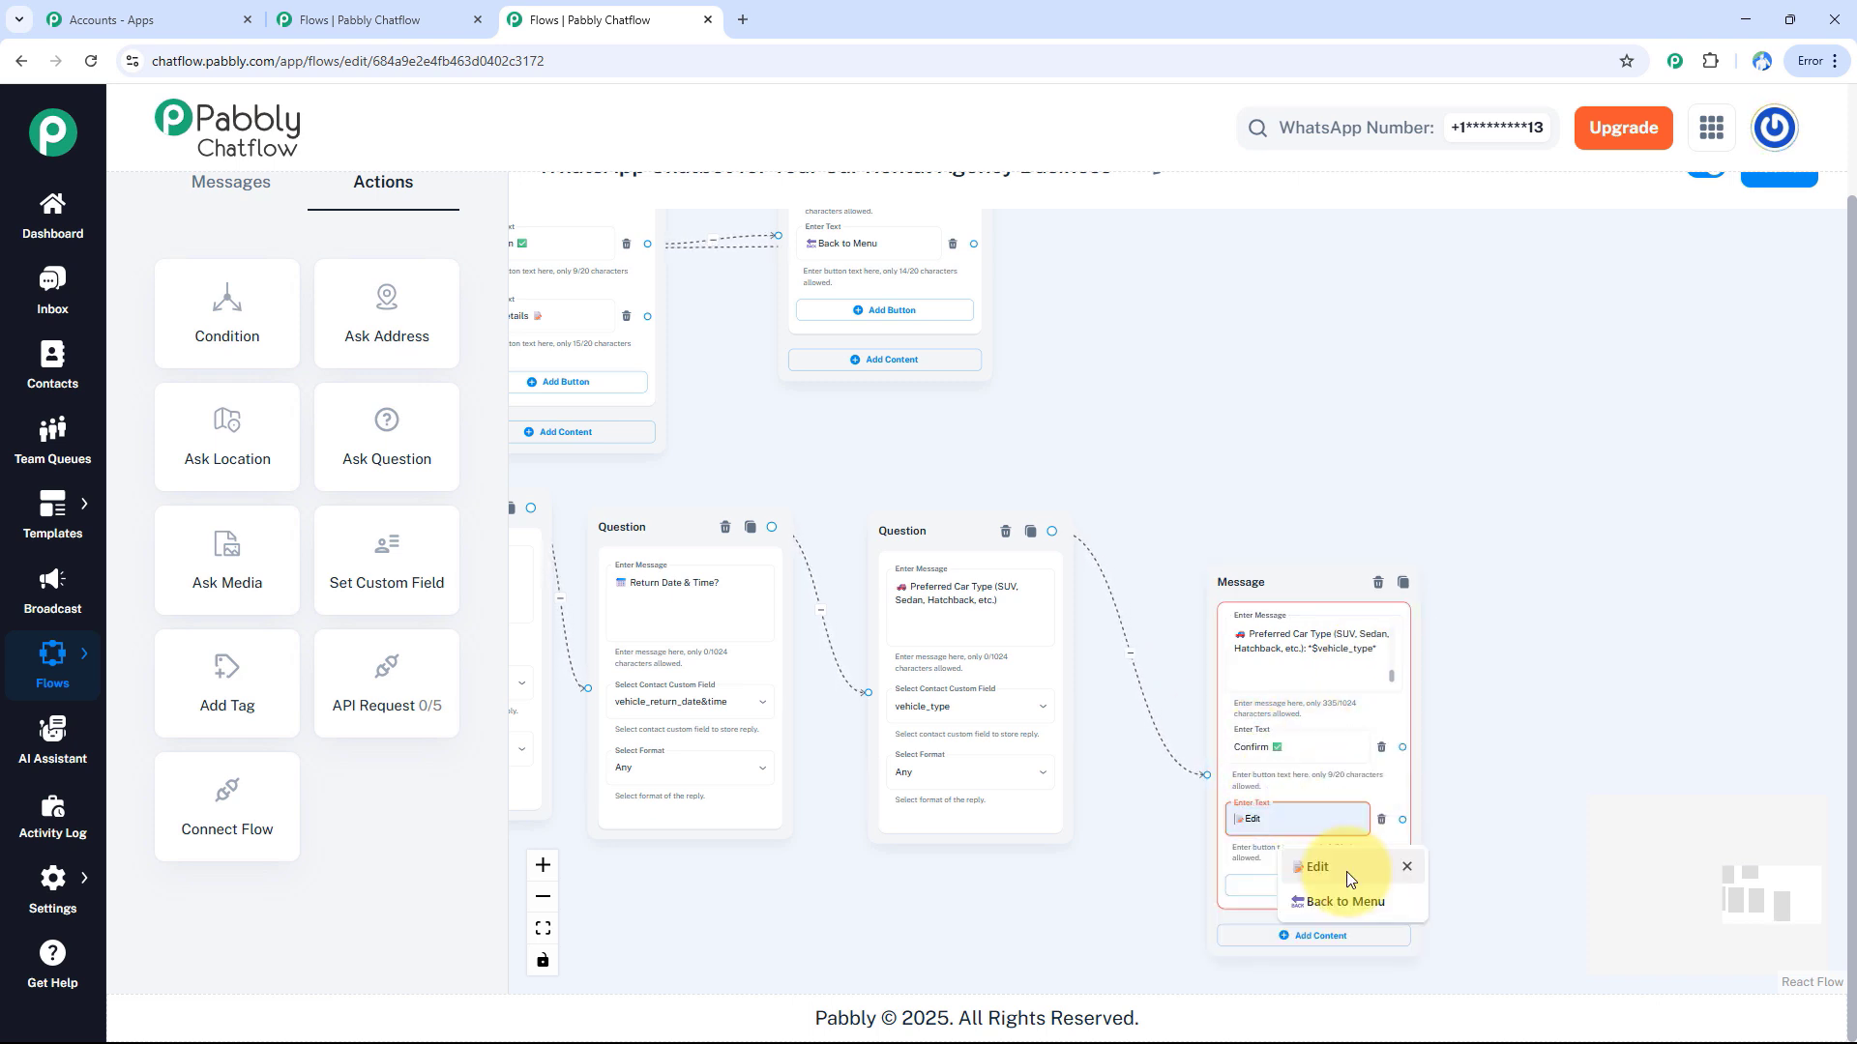
click(1344, 870)
drag(1484, 770, 1472, 652)
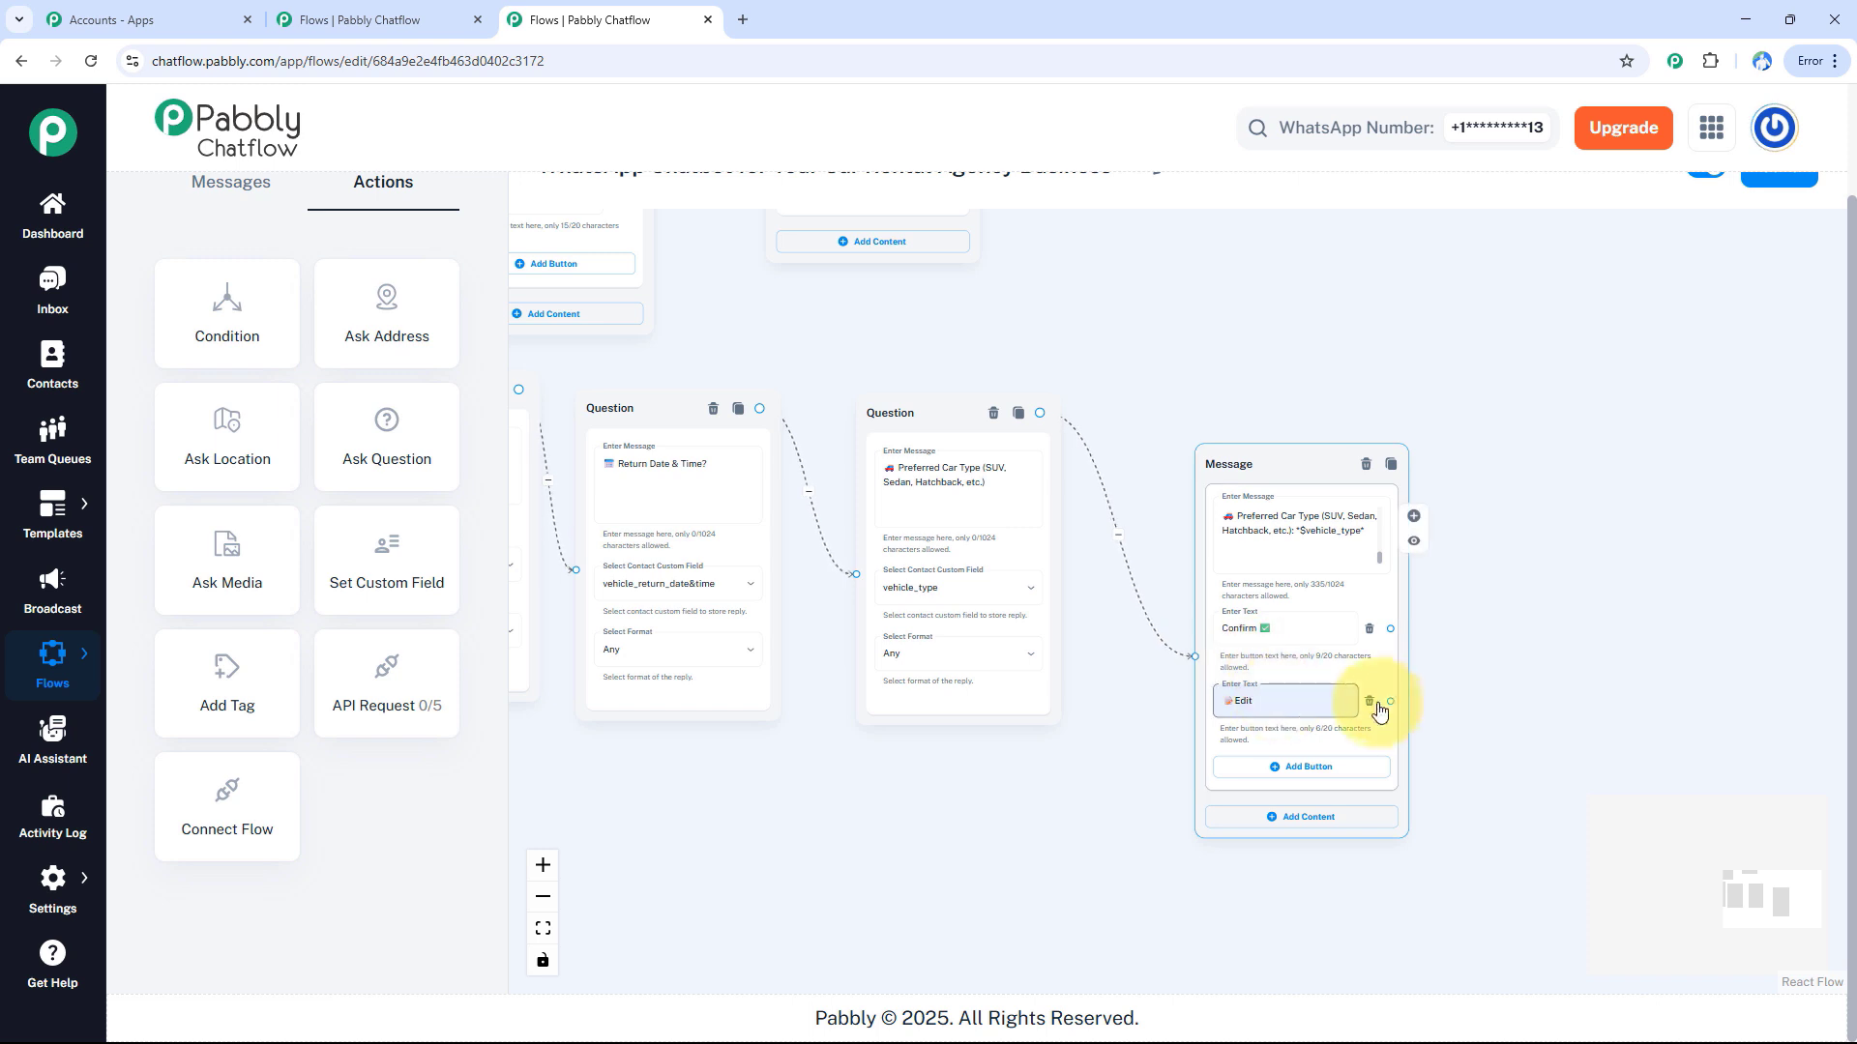
drag(1390, 701, 879, 556)
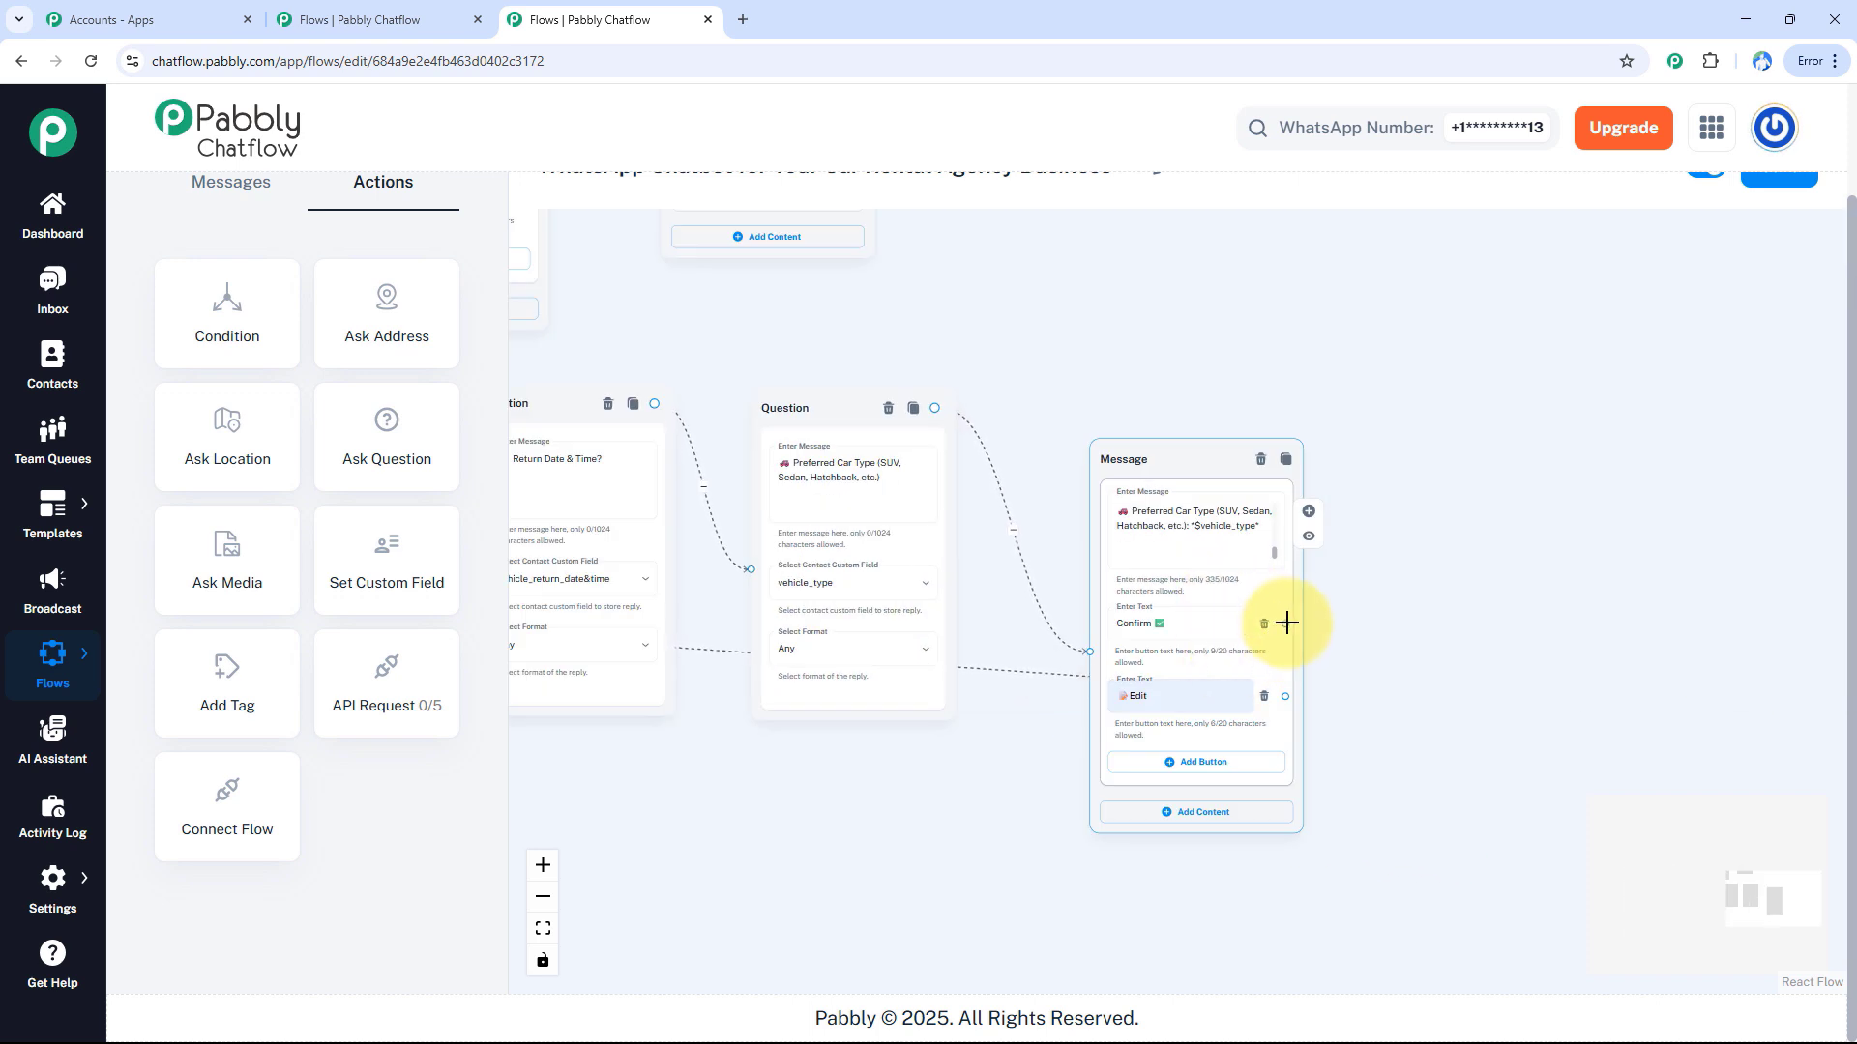
Connect Confirm to a new text message saying the request was received and "We're now finalizing the details and checking everything on our end".
drag(1286, 623, 1433, 534)
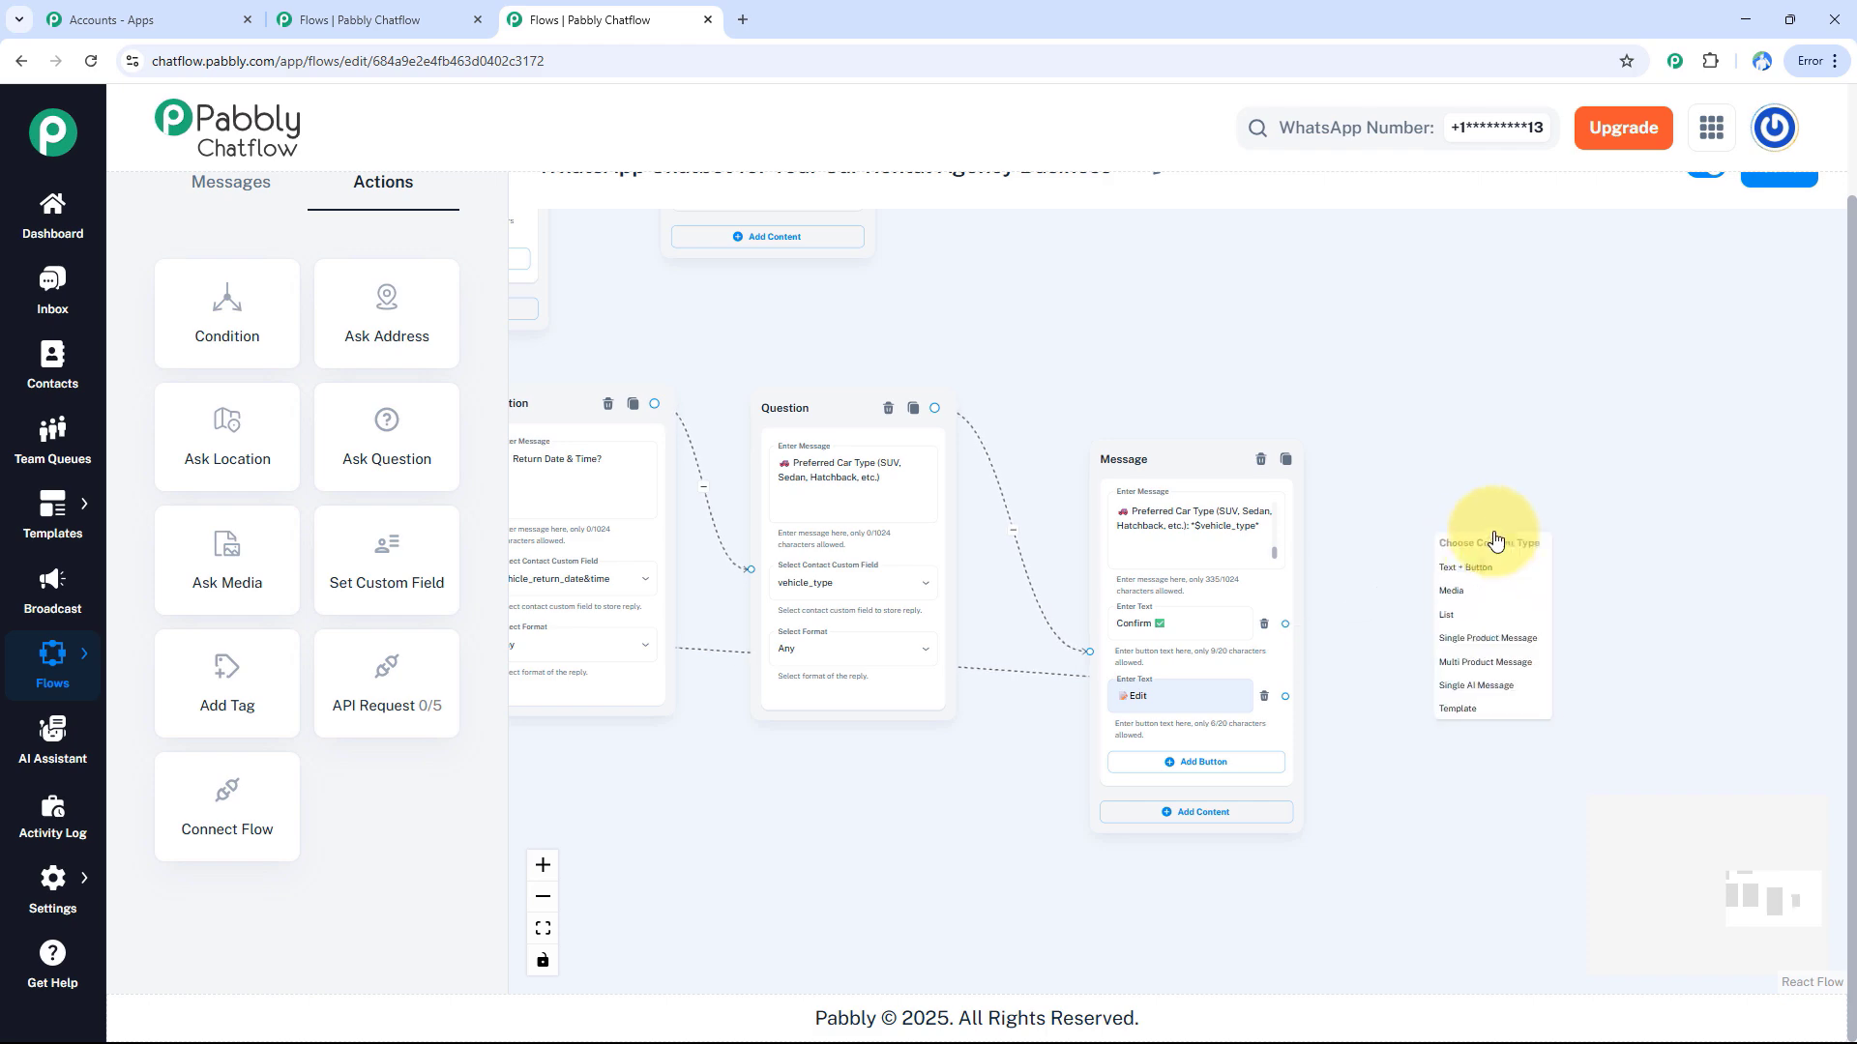
click(1471, 567)
scroll(1613, 604, down, 5)
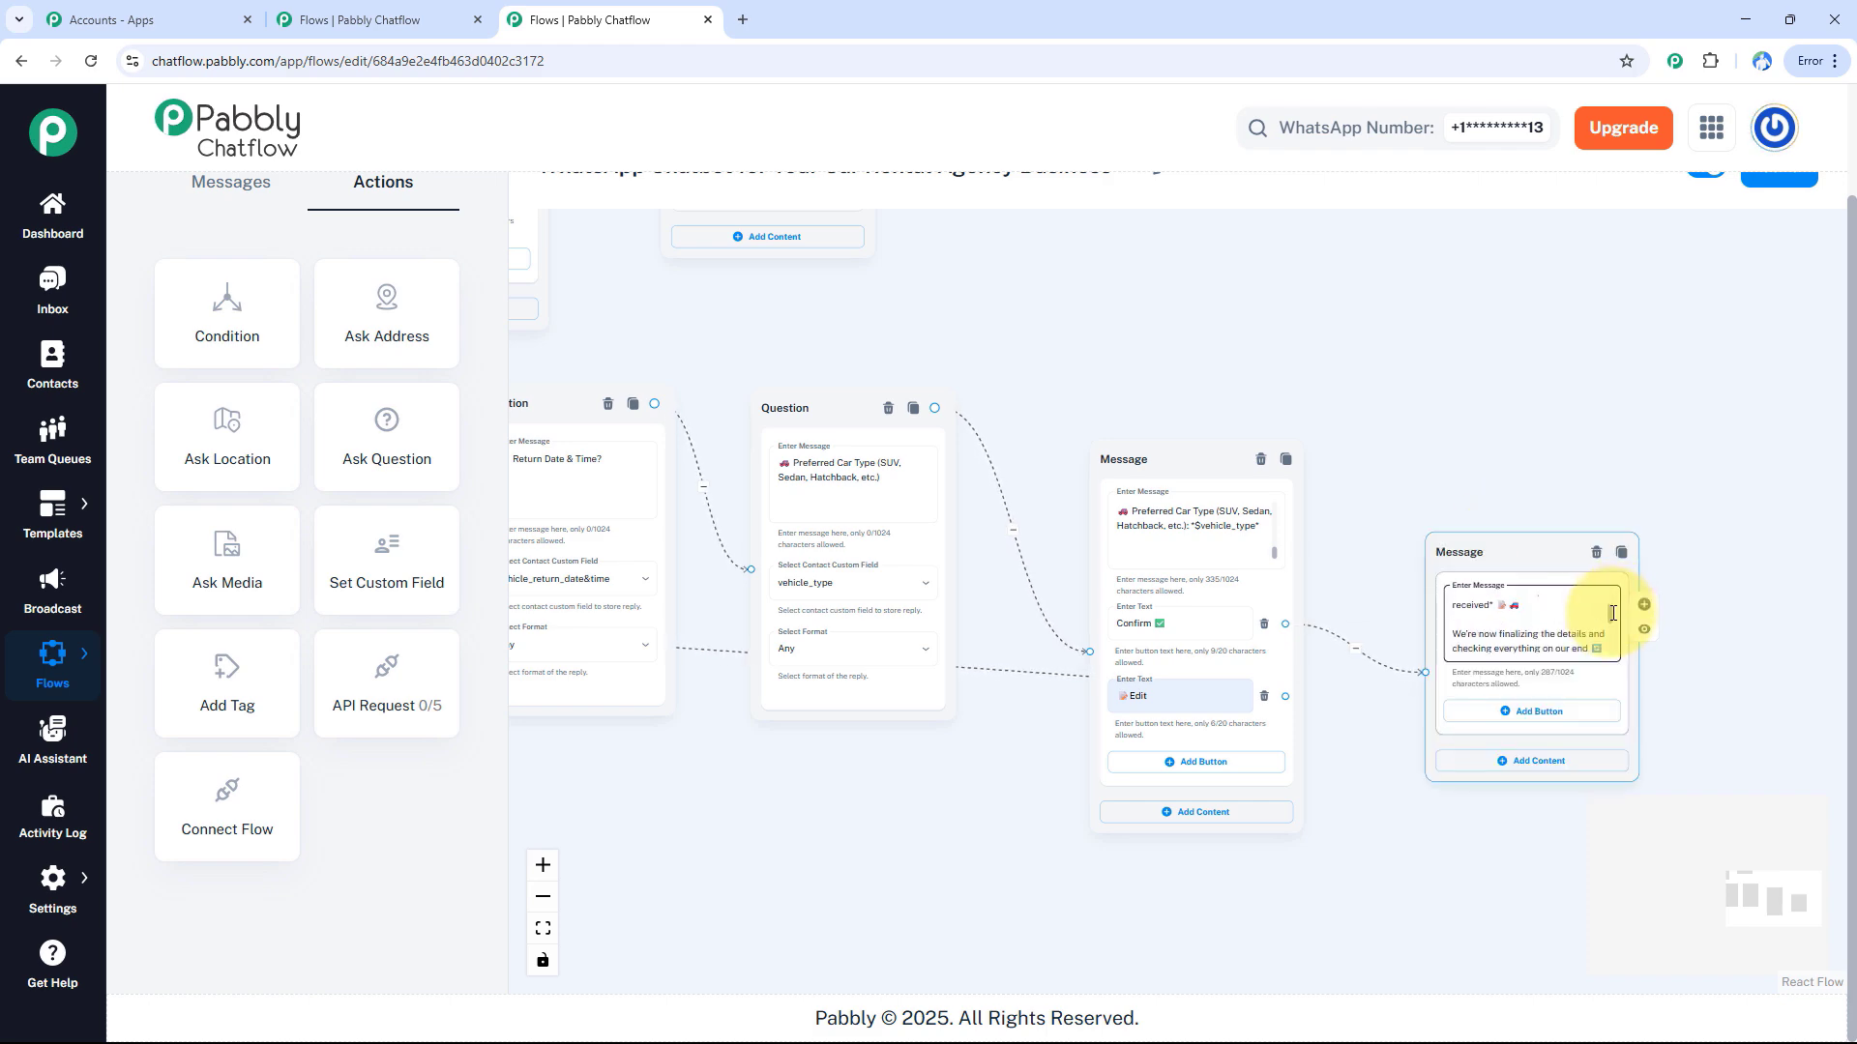
Add a Question node below the reservation row and connect the main menu's "Ask a Question" button to it.
drag(1151, 365, 1387, 483)
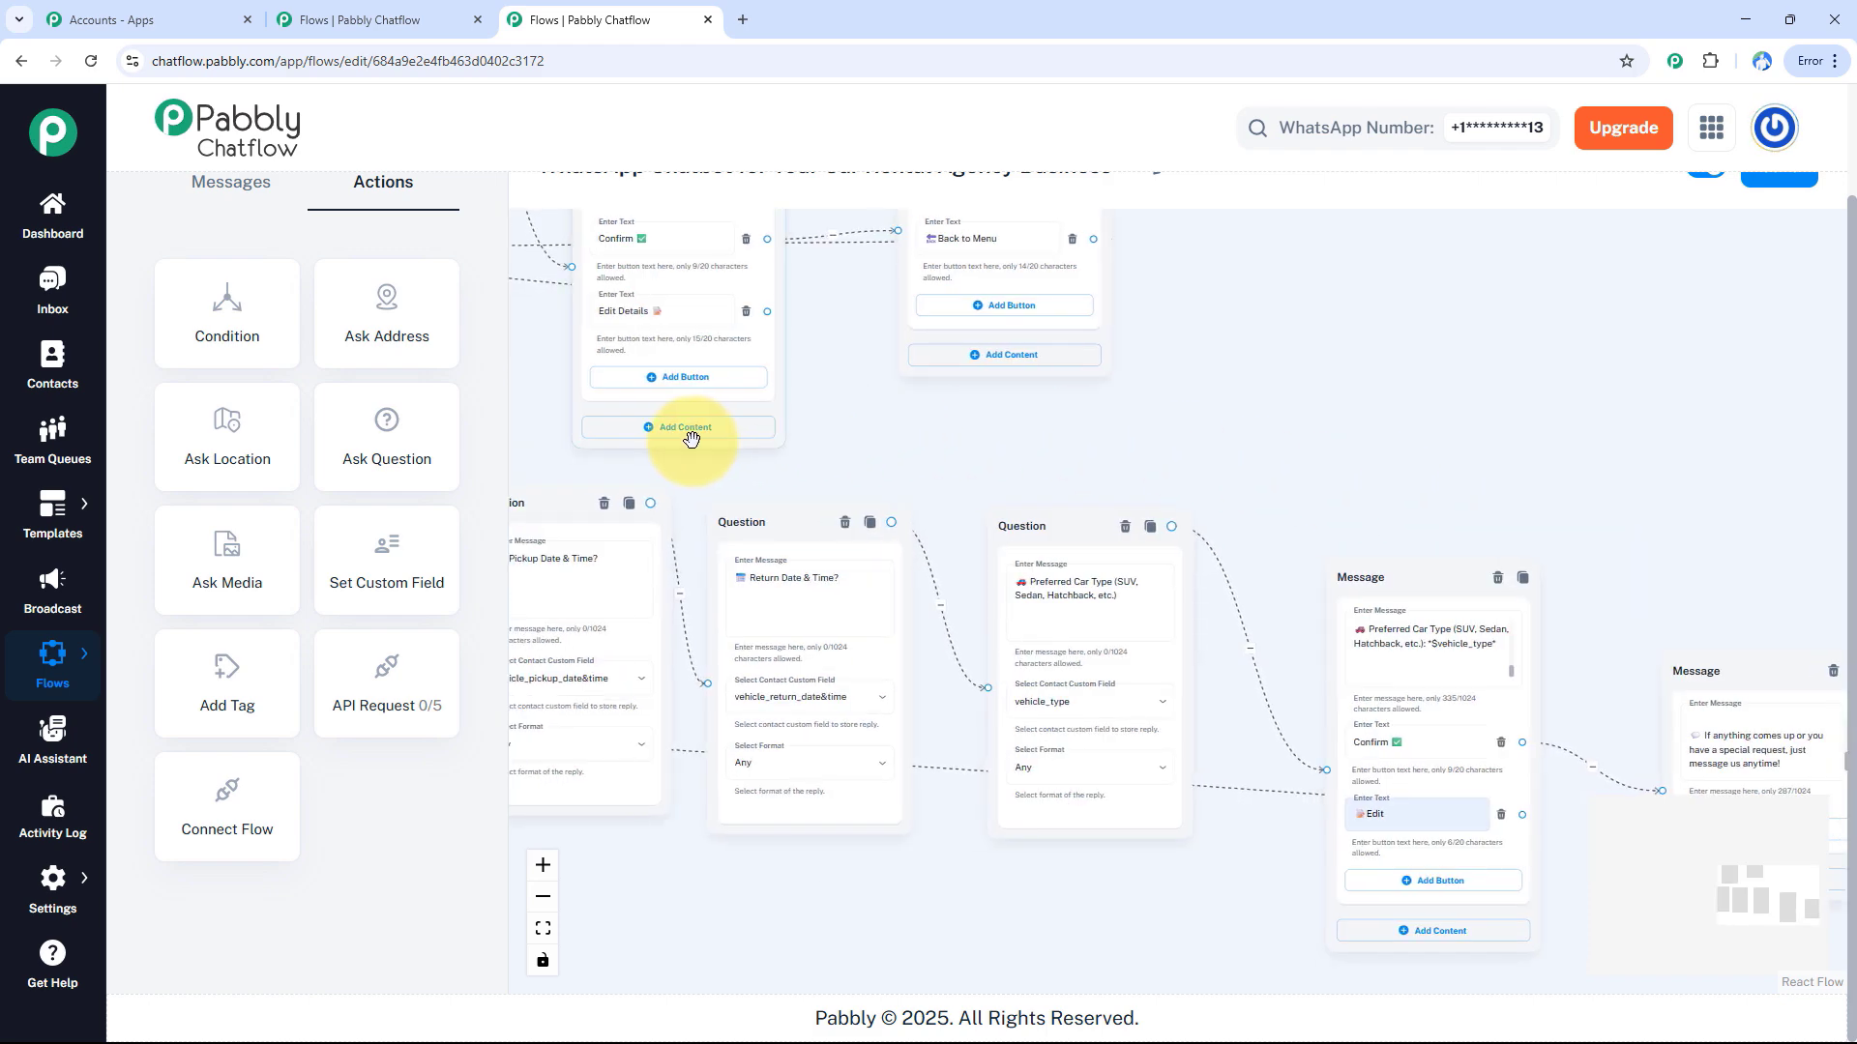
drag(664, 468, 1181, 555)
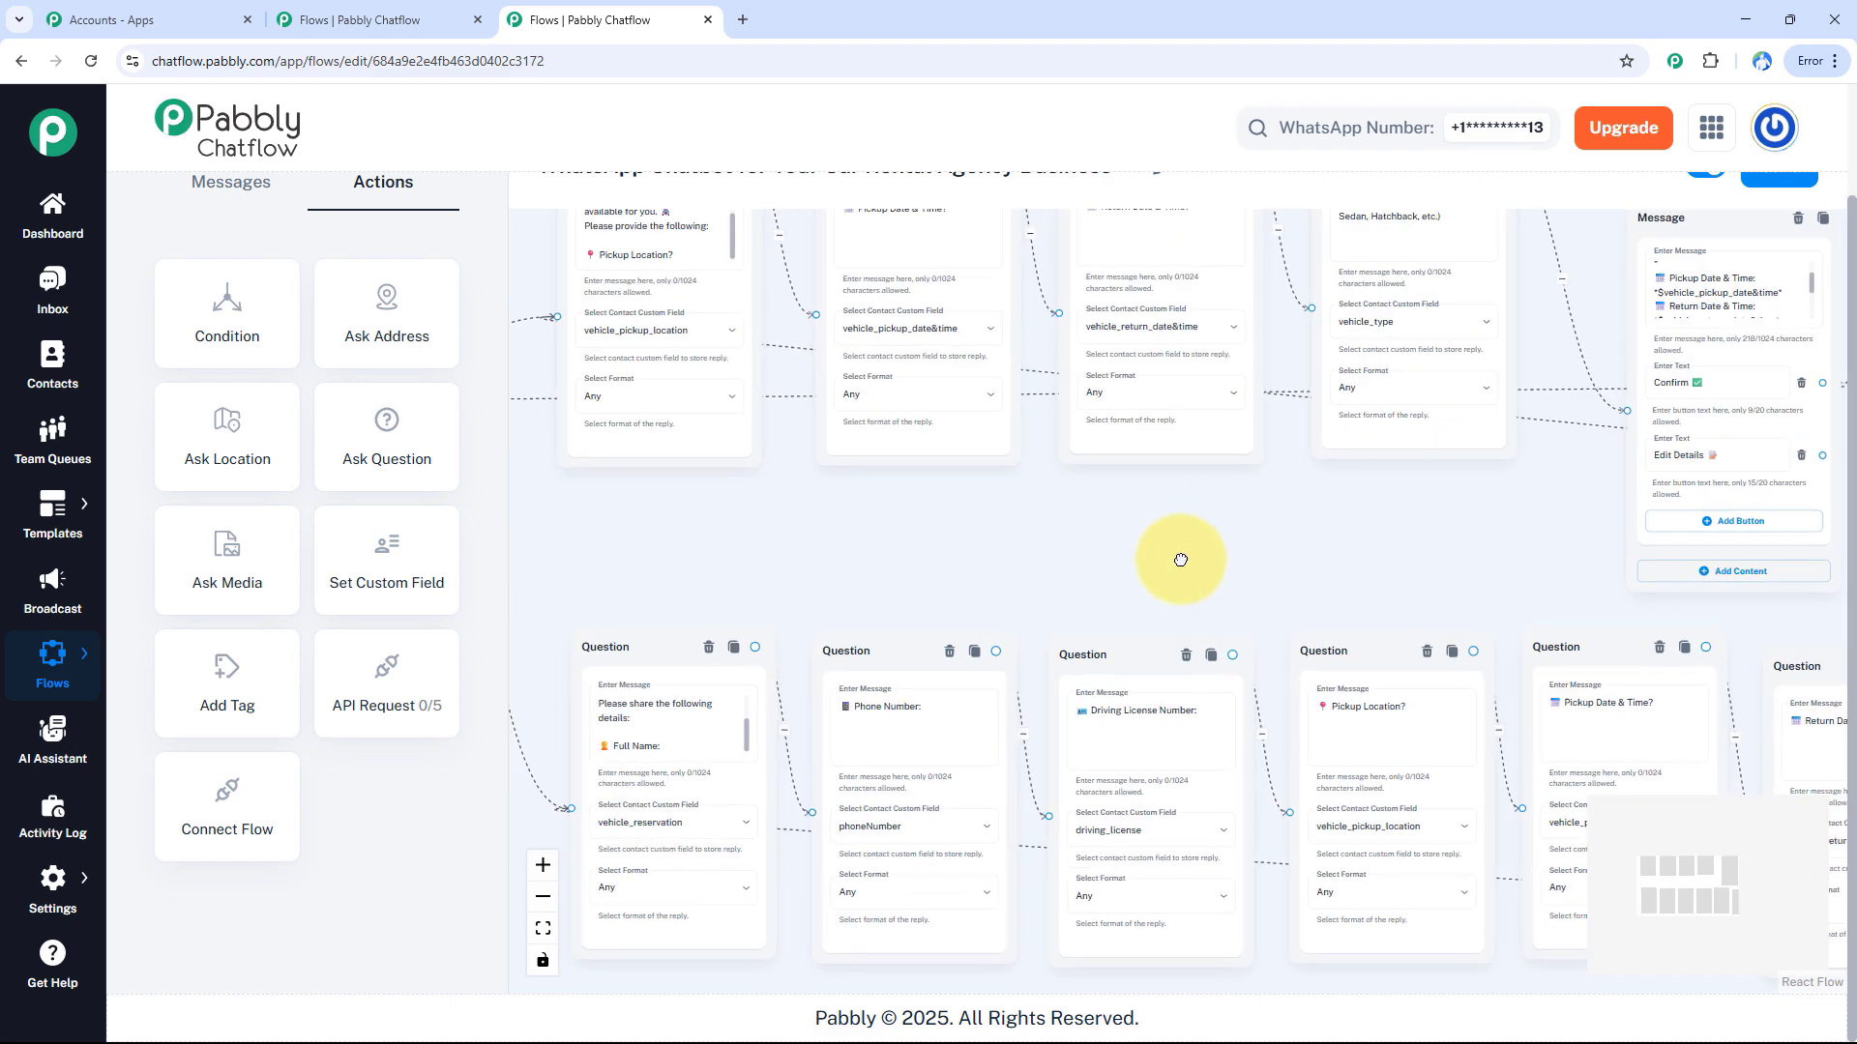
drag(837, 519, 1202, 563)
scroll(956, 563, up, 3)
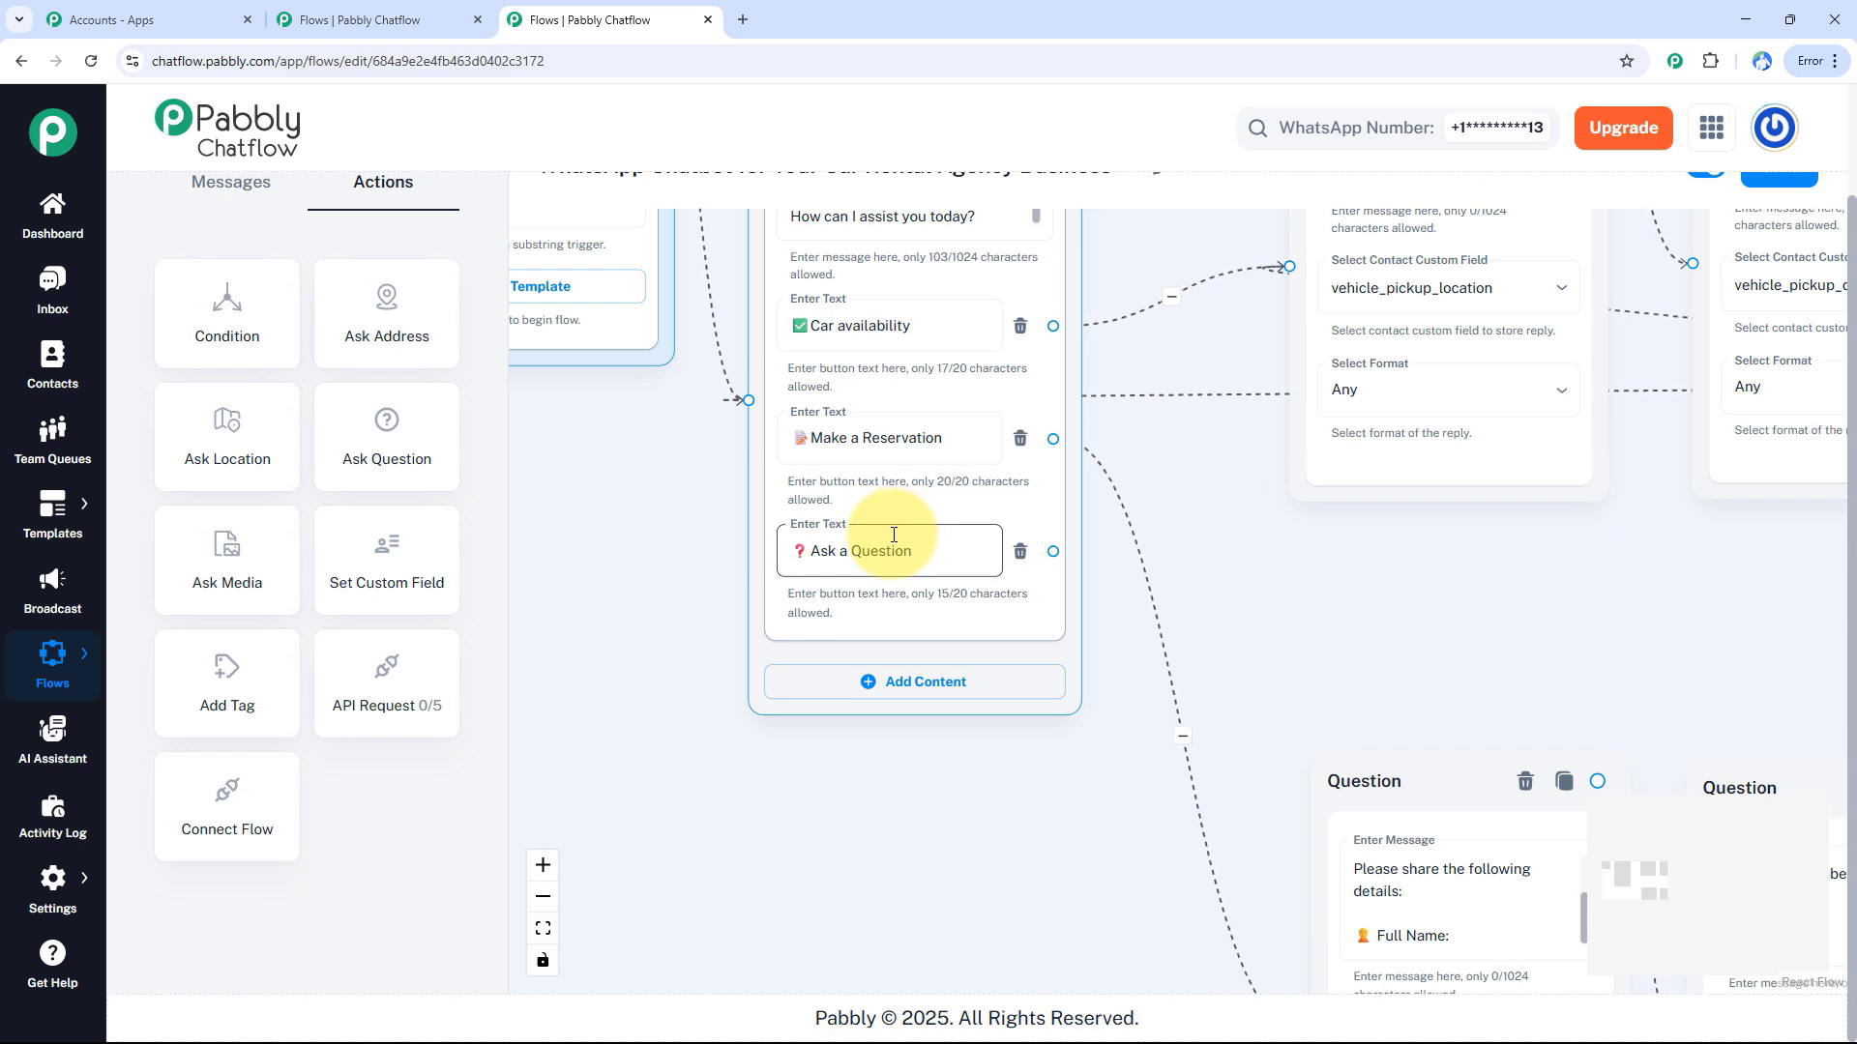
scroll(891, 534, down, 5)
drag(441, 454, 933, 942)
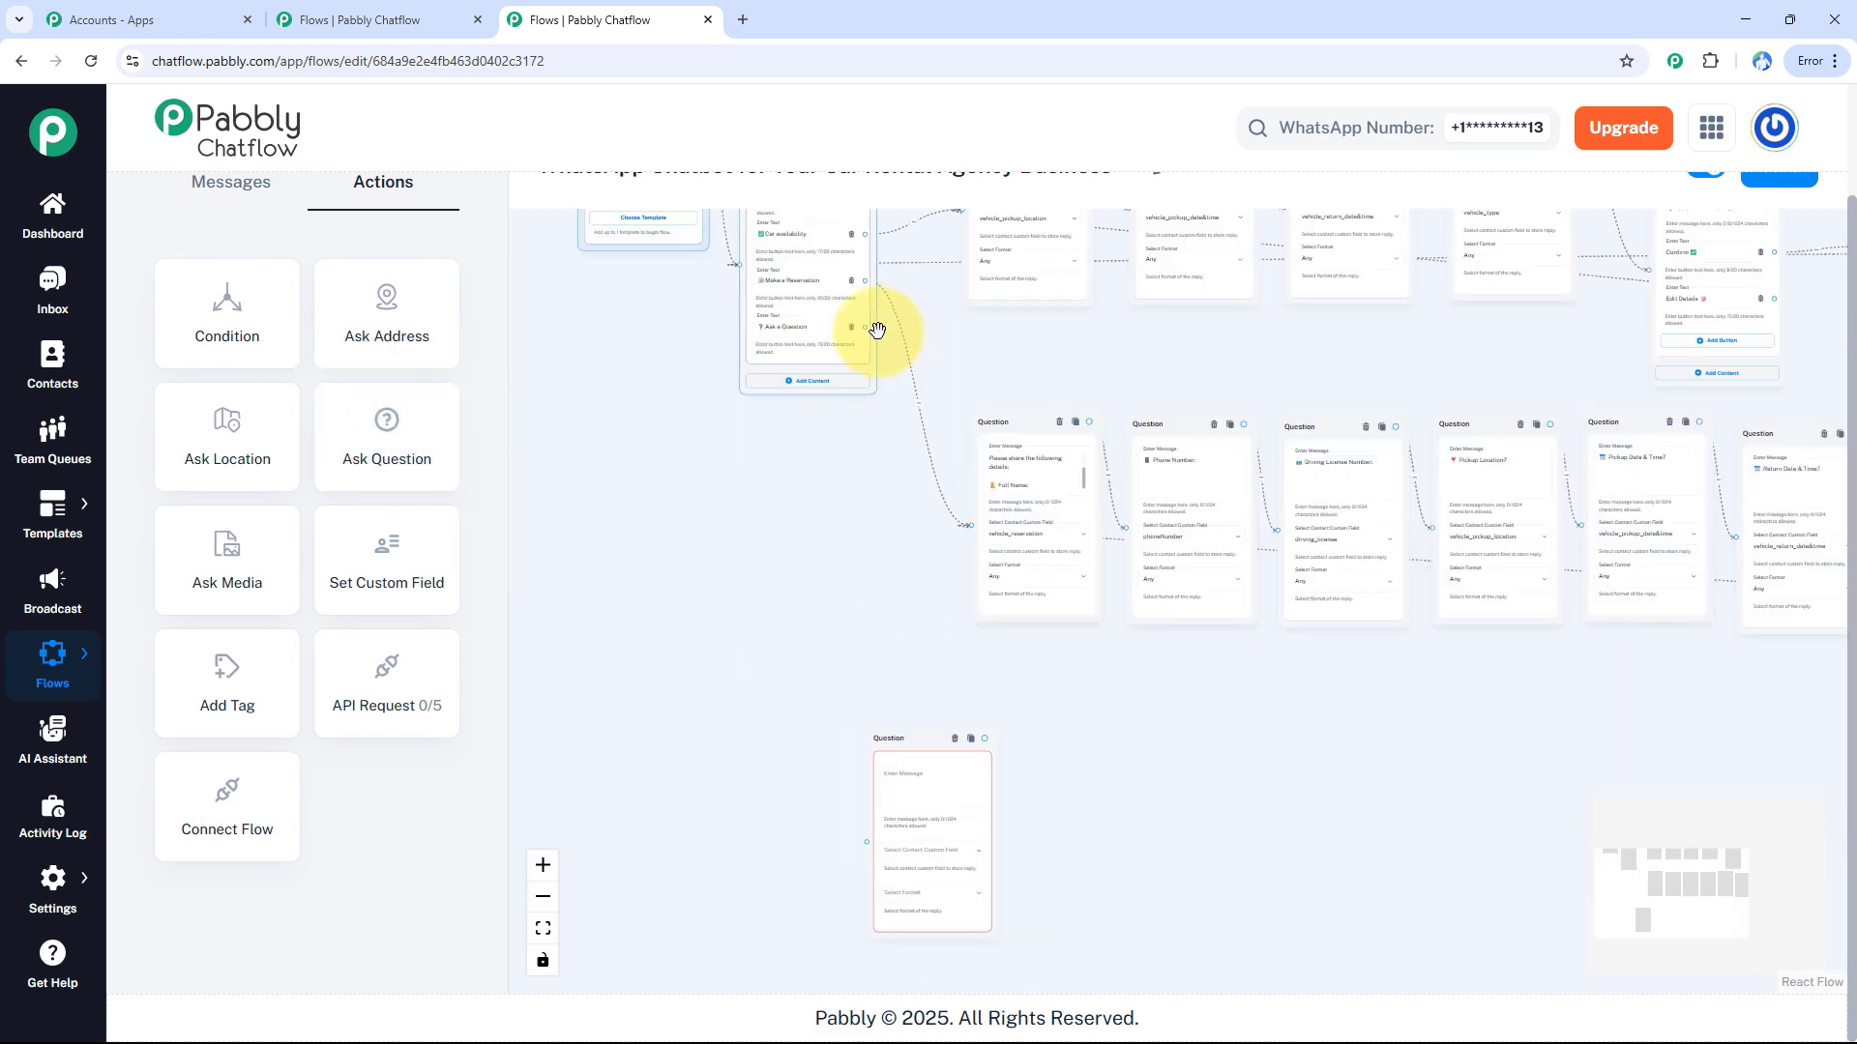
scroll(851, 796, up, 3)
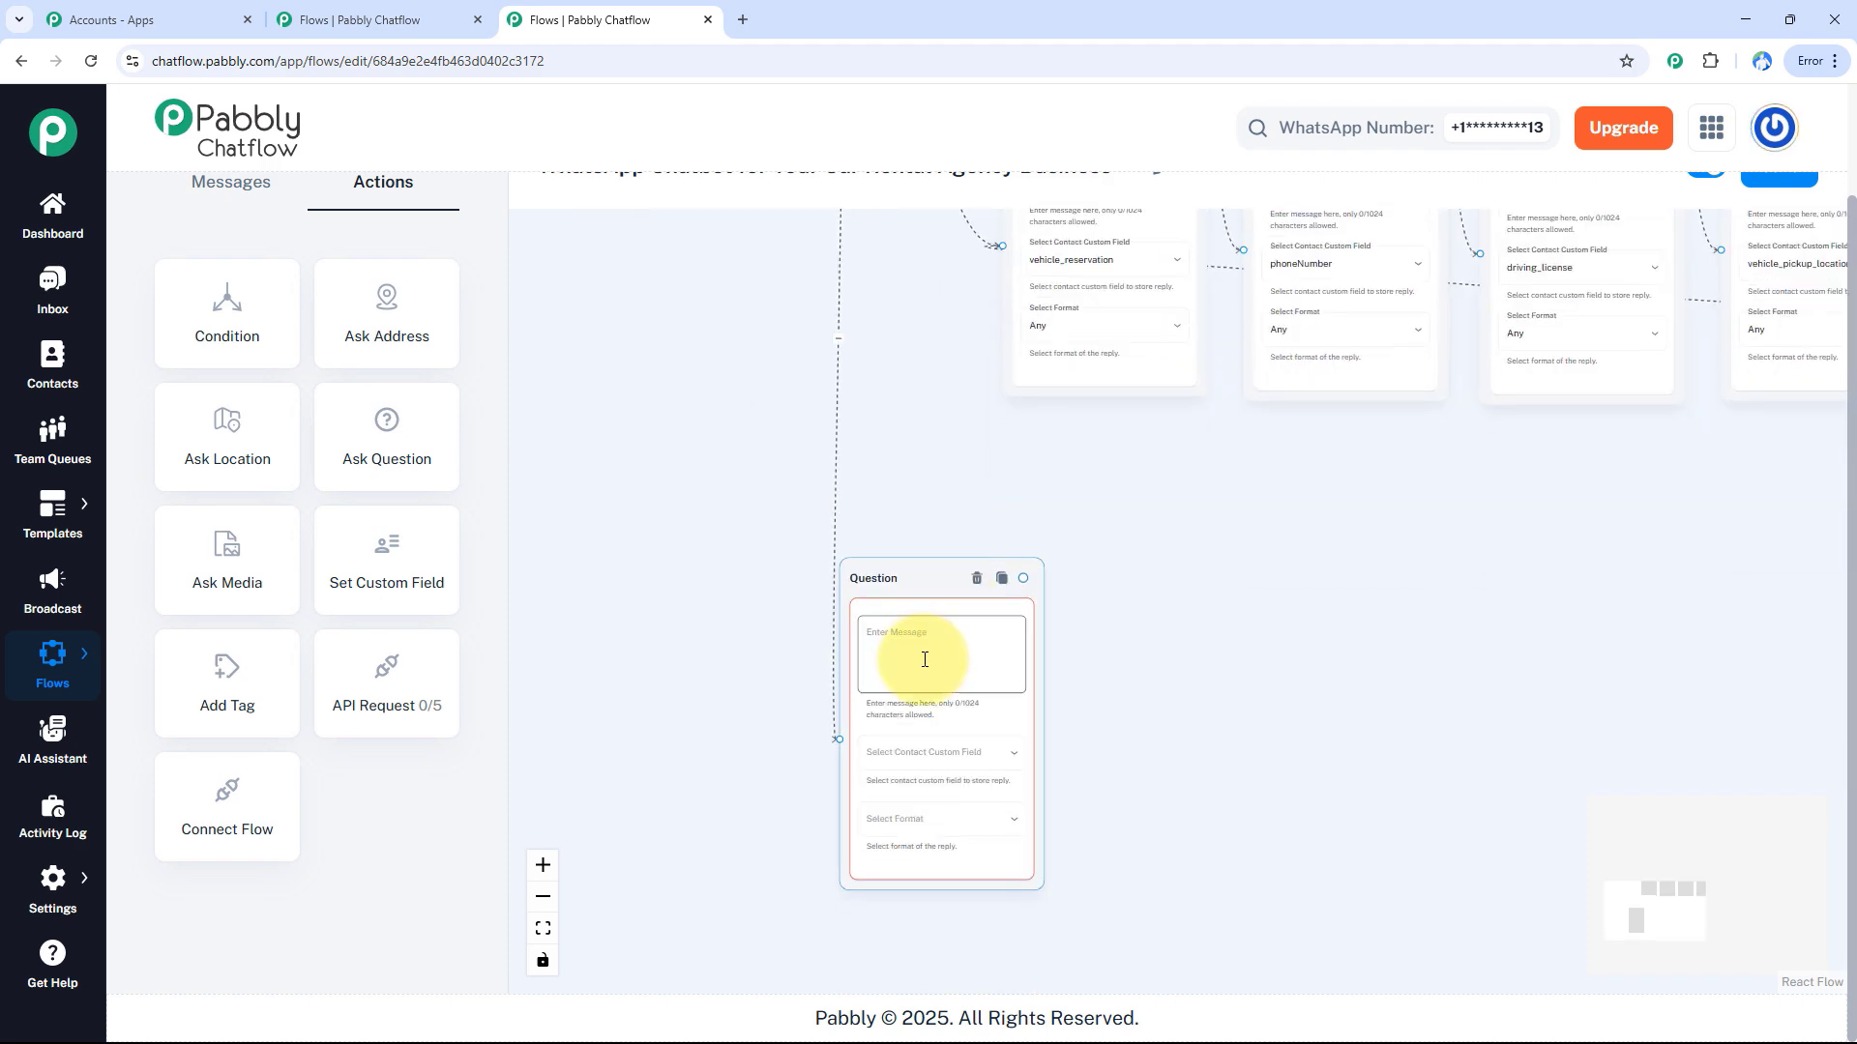
Set the new question to "Sure! Please type your question below.", stored in vehicle_queries with the format Any.
text(Sure. Please type your question below.)
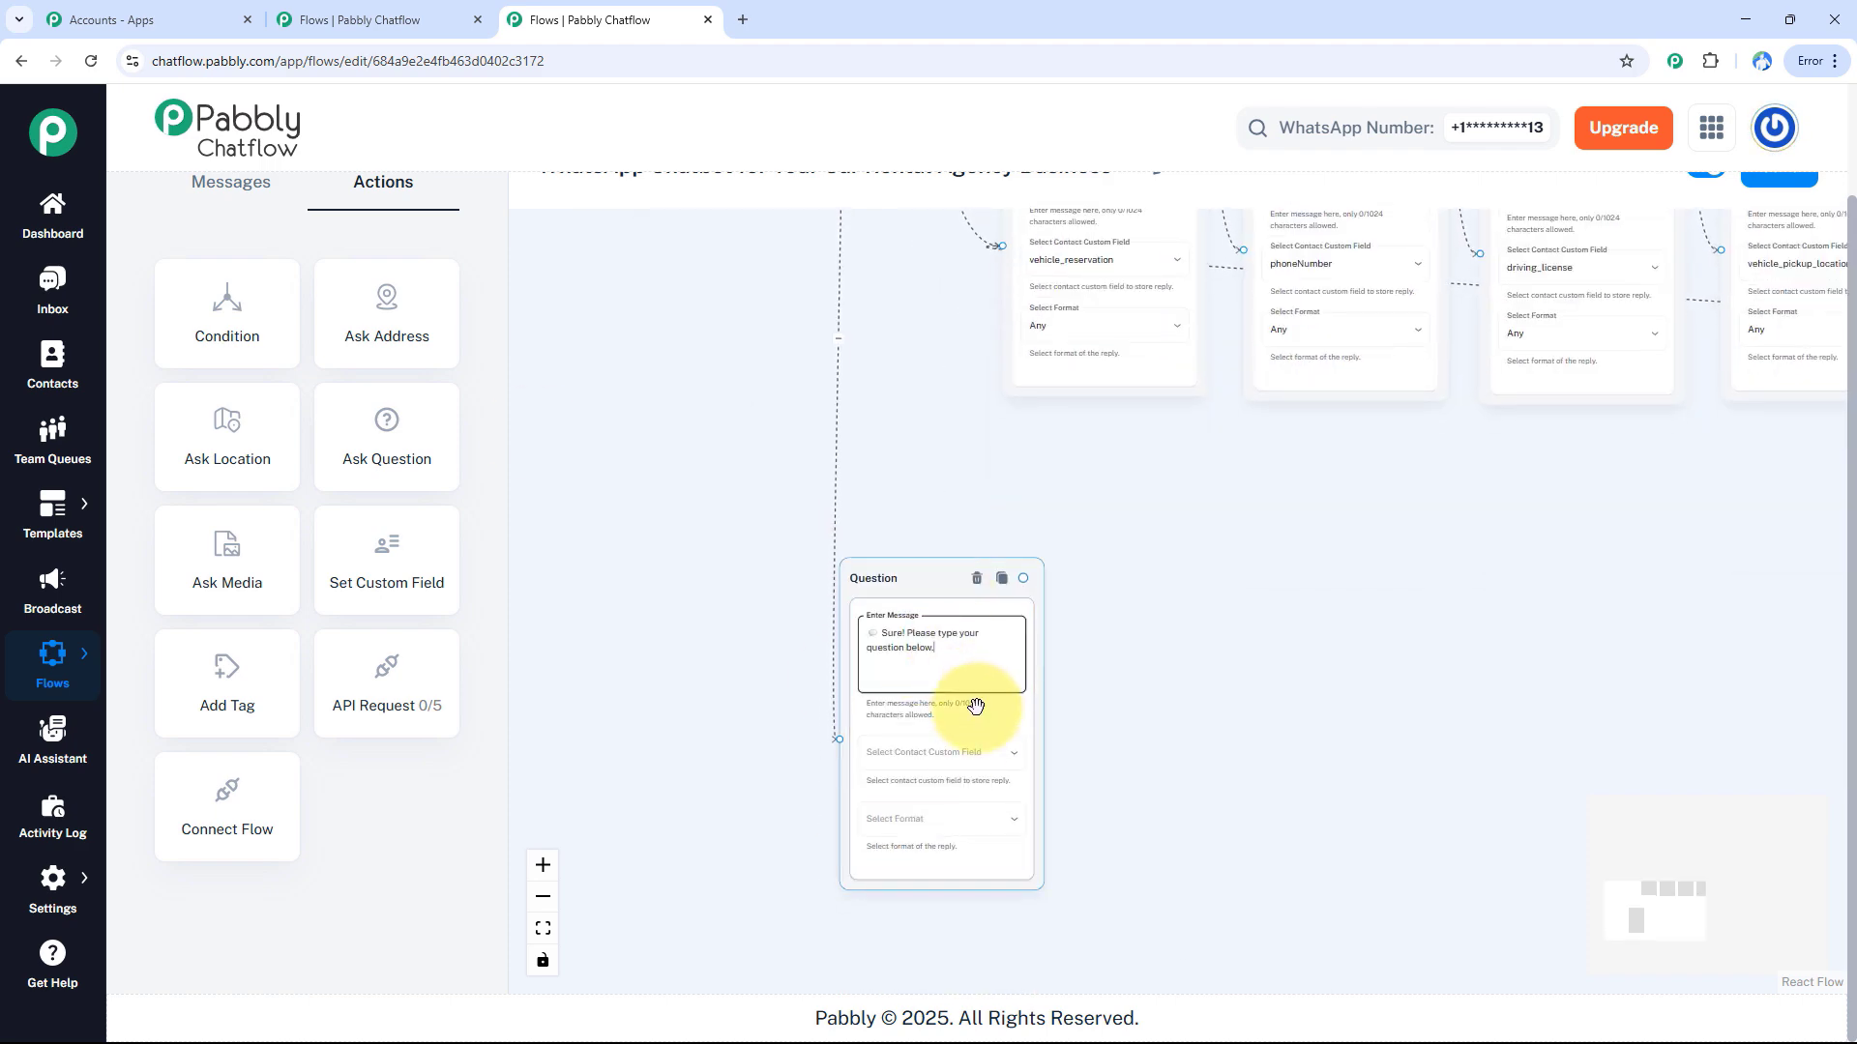
click(960, 755)
click(961, 758)
click(912, 818)
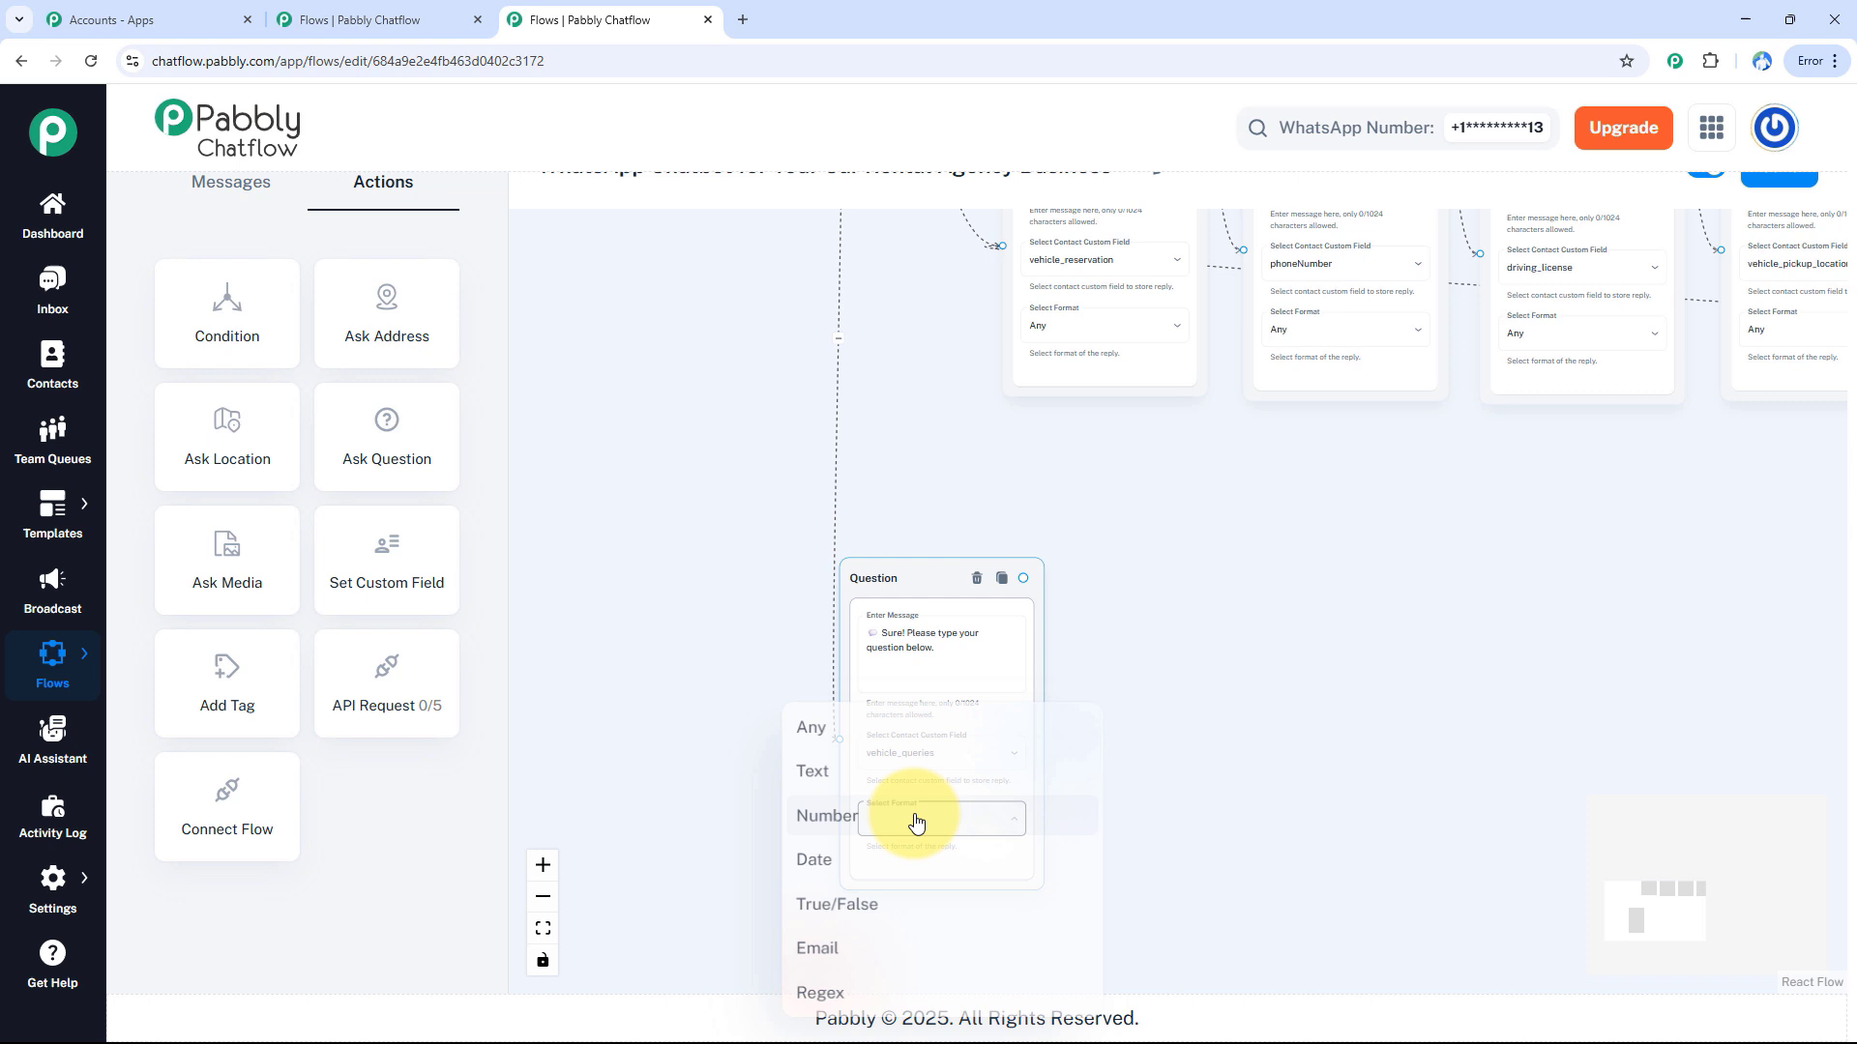
click(871, 727)
Connect the question to a new text message reading "*Thanks for your question!* you will get response from us in few minutes.".
drag(1028, 577, 1241, 660)
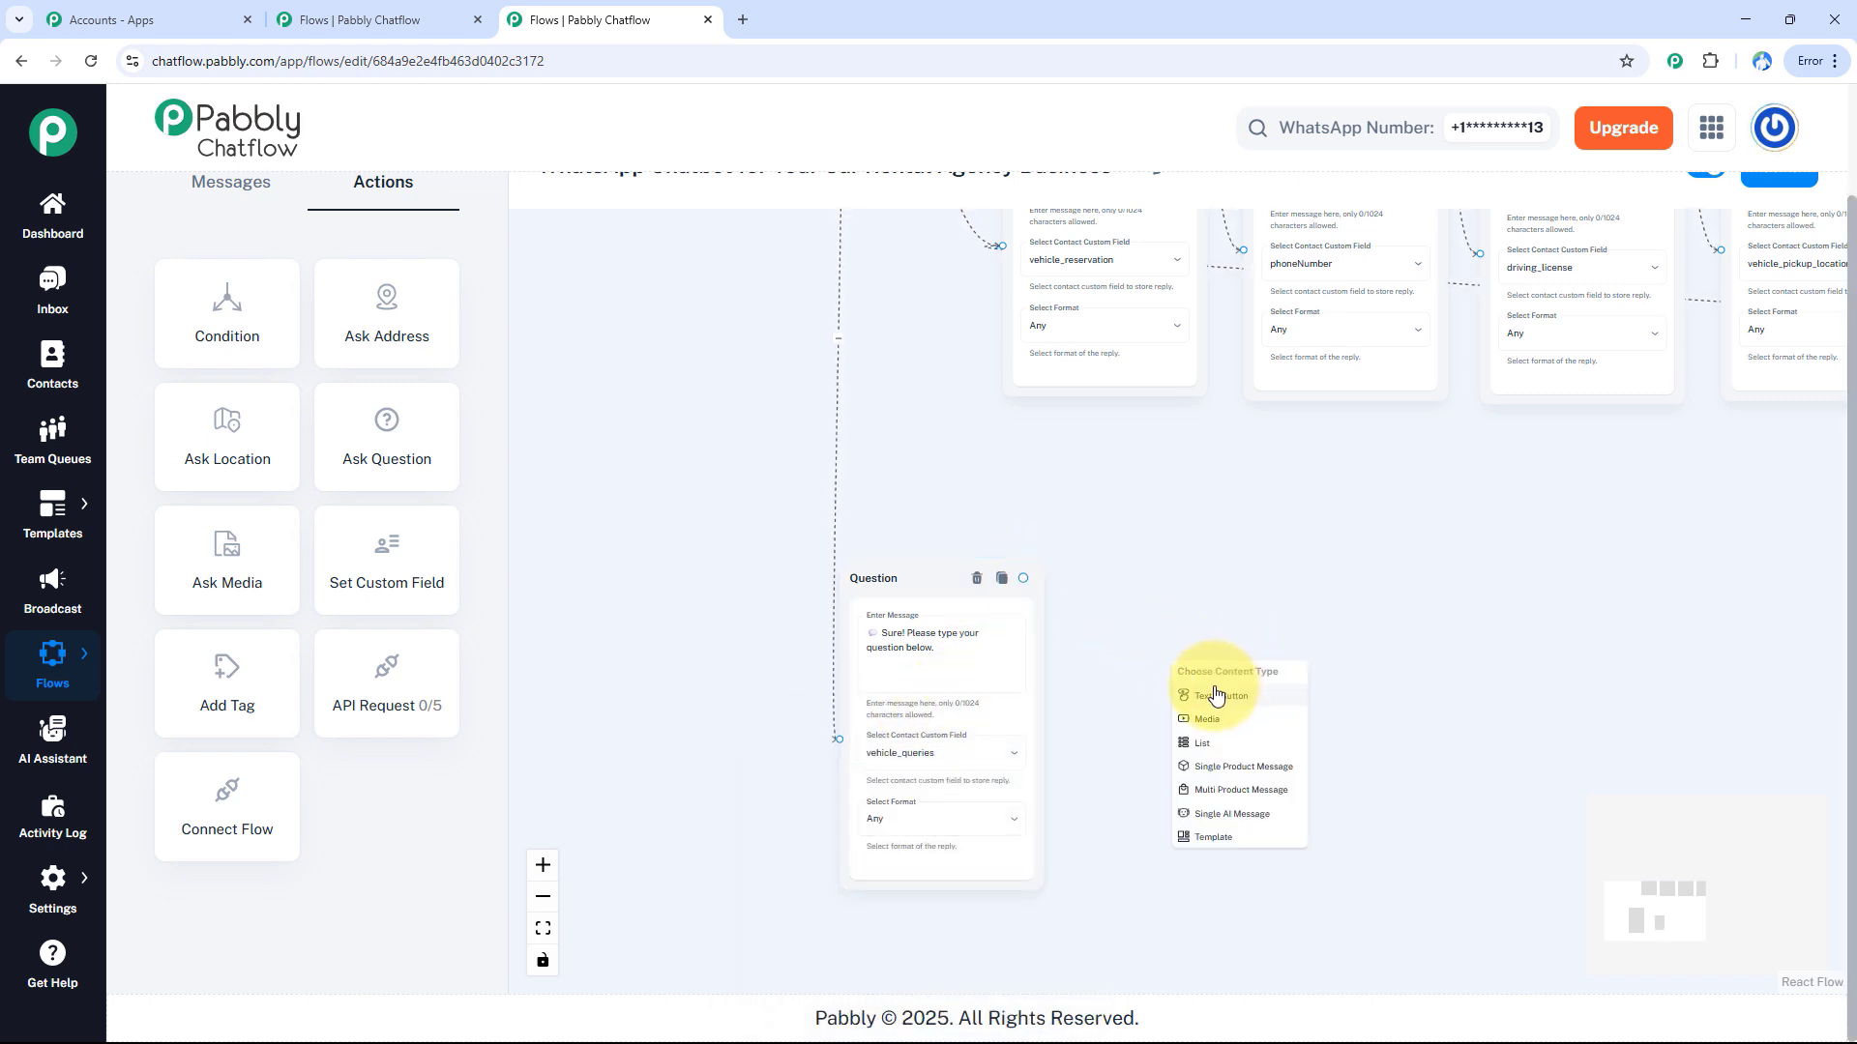
click(1216, 695)
click(1227, 750)
text(🙏 *Thanks for your question!* you will get response from us in few minutes.)
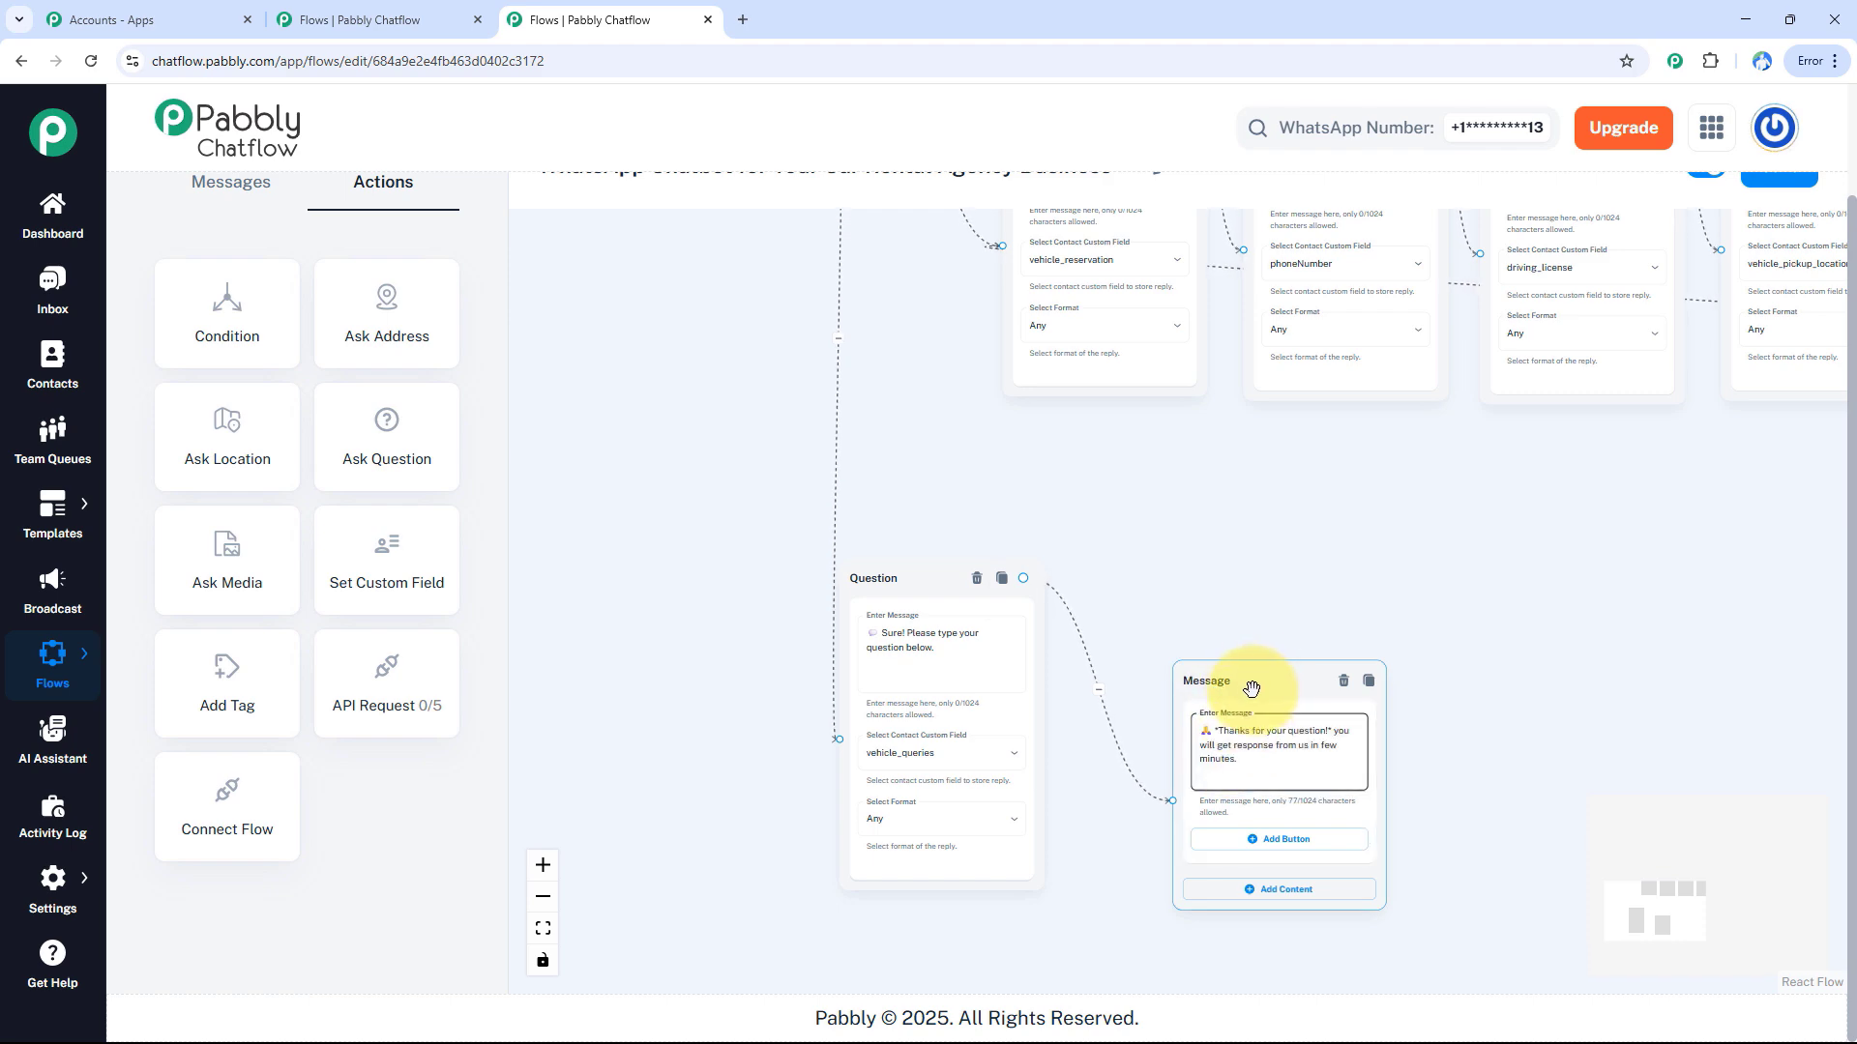
mouse_move(1252, 688)
mouse_down()
mouse_move(1302, 664)
mouse_move(1266, 664)
mouse_up()
scroll(1137, 518, down, 2)
drag(1136, 517, 852, 772)
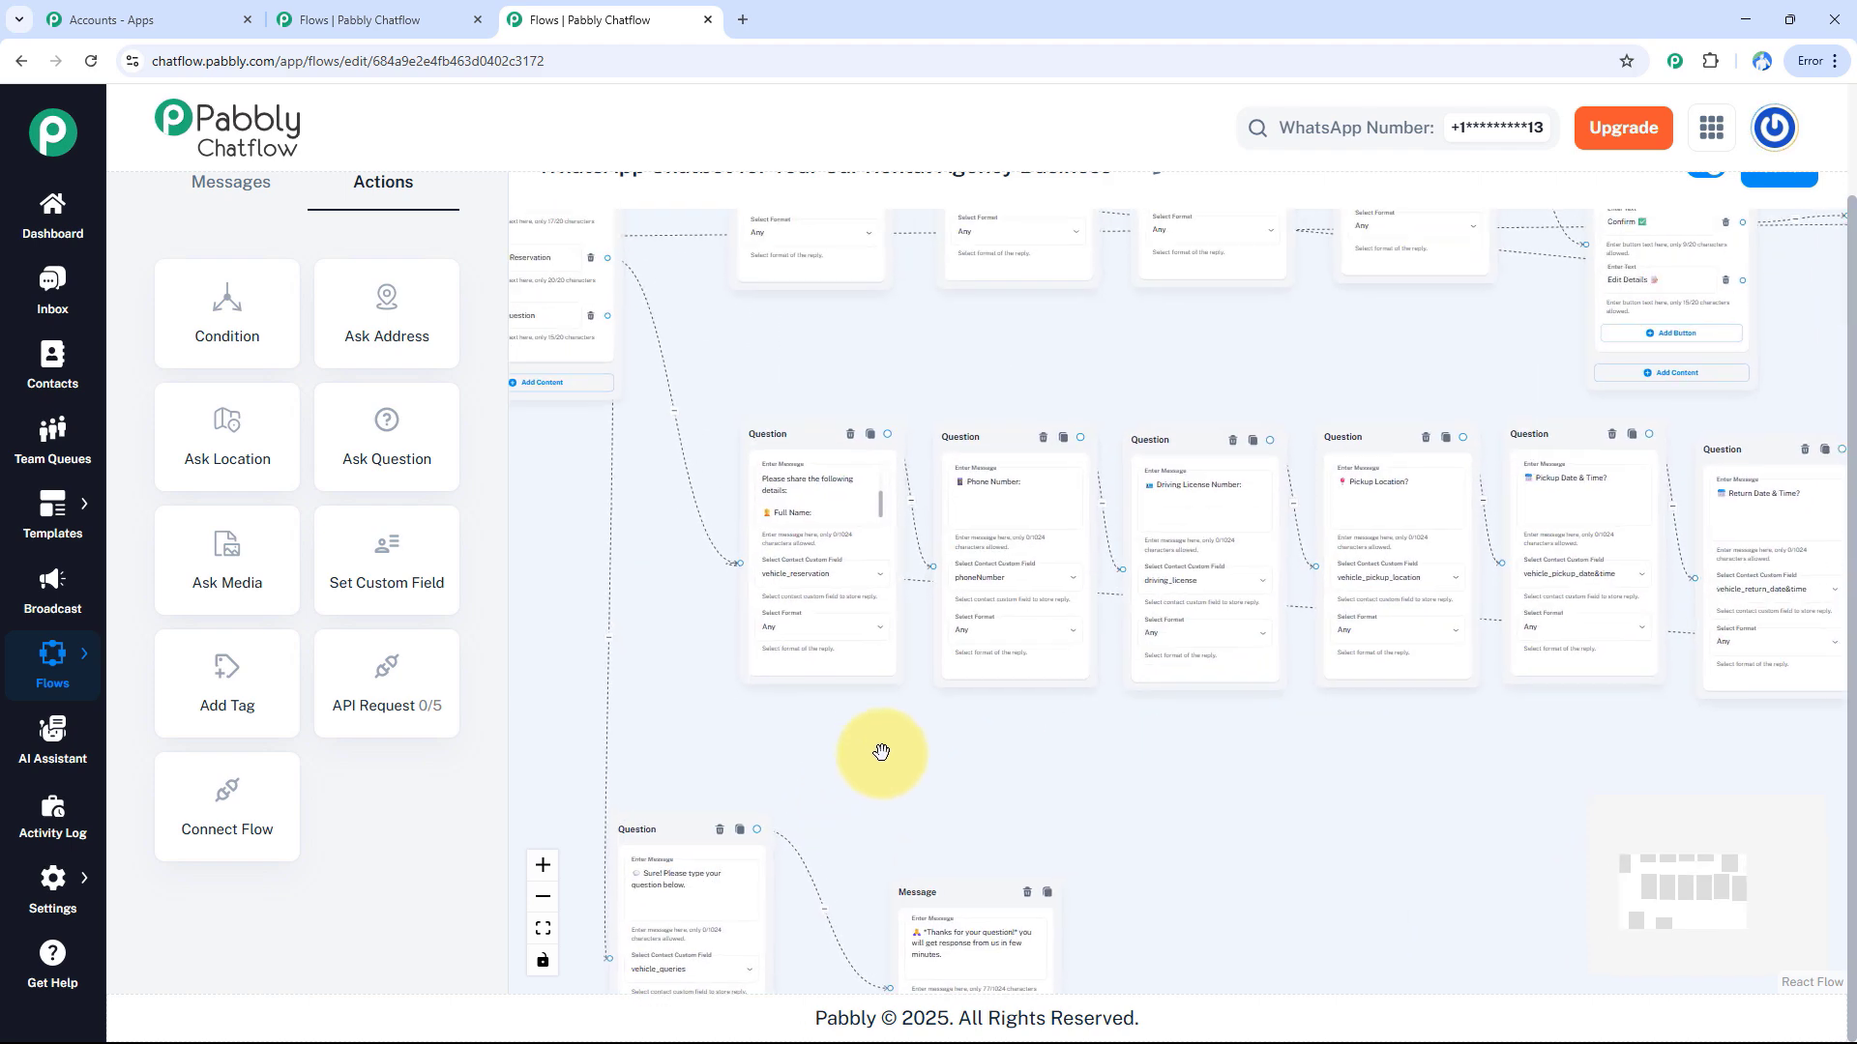
scroll(881, 752, down, 2)
drag(1024, 513, 982, 520)
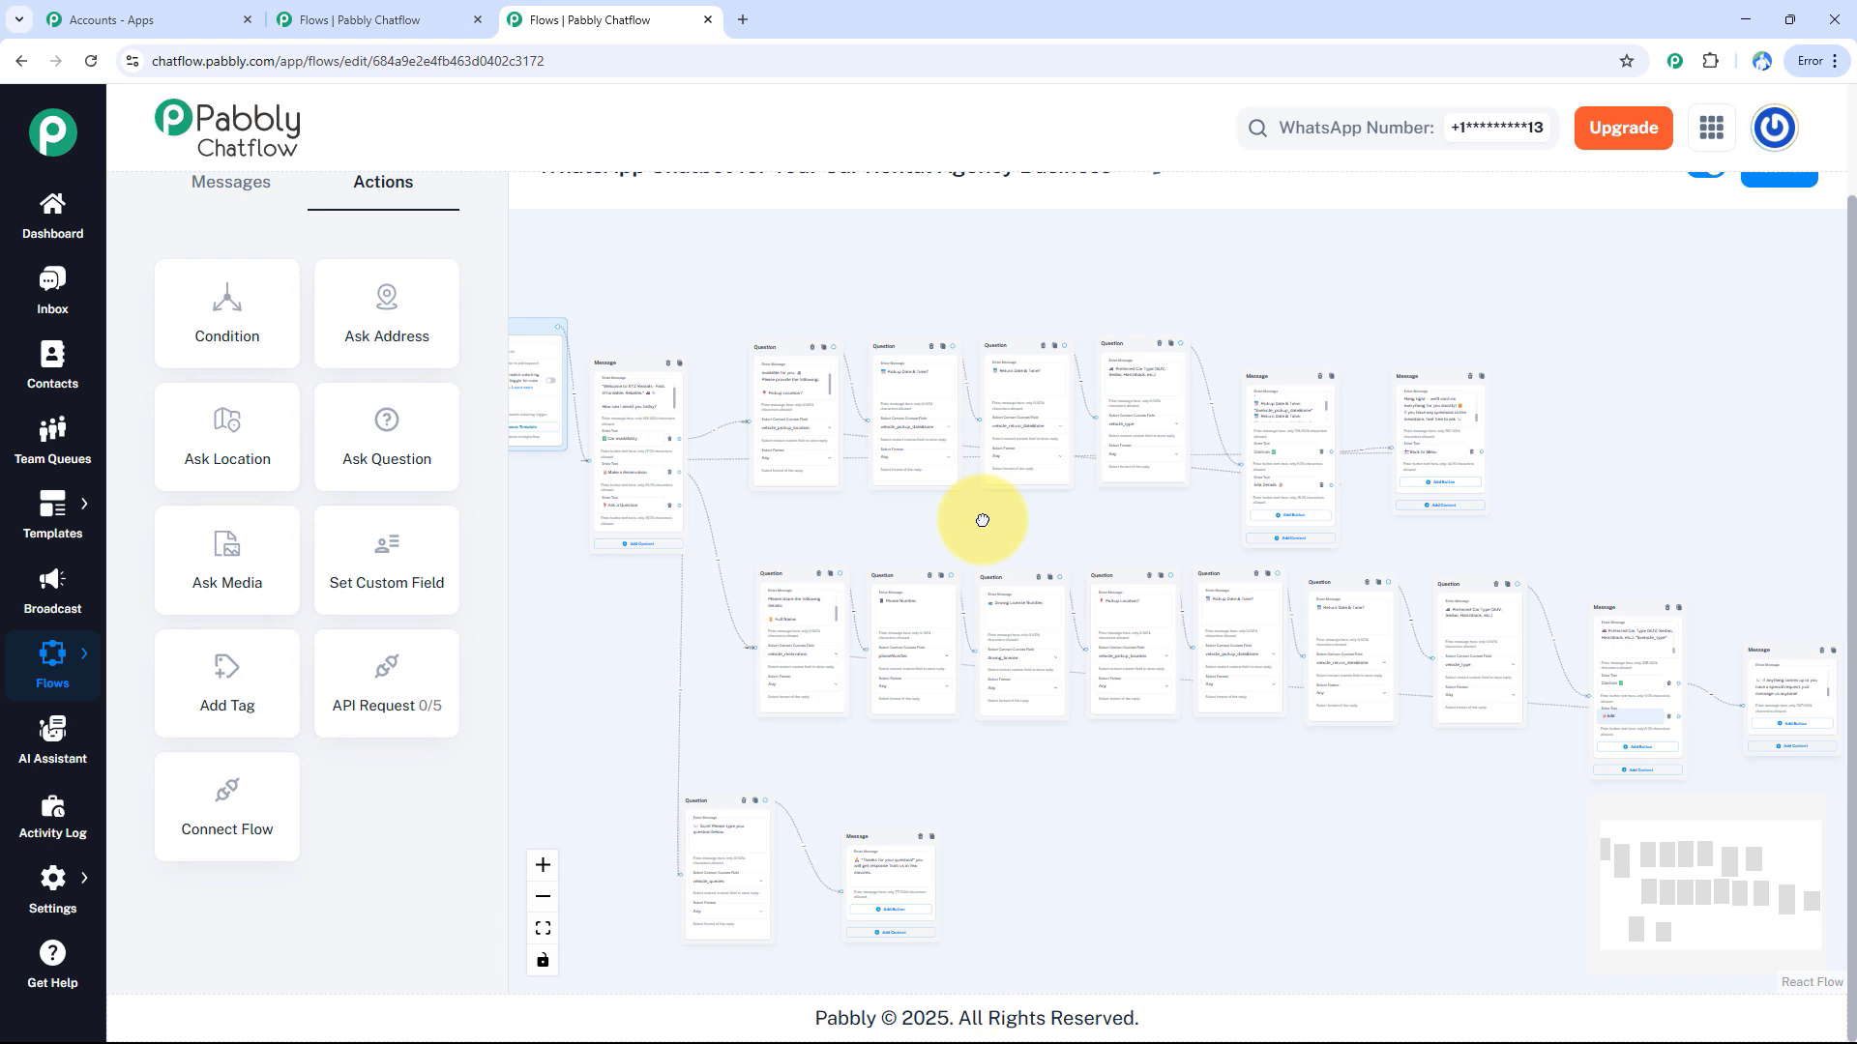